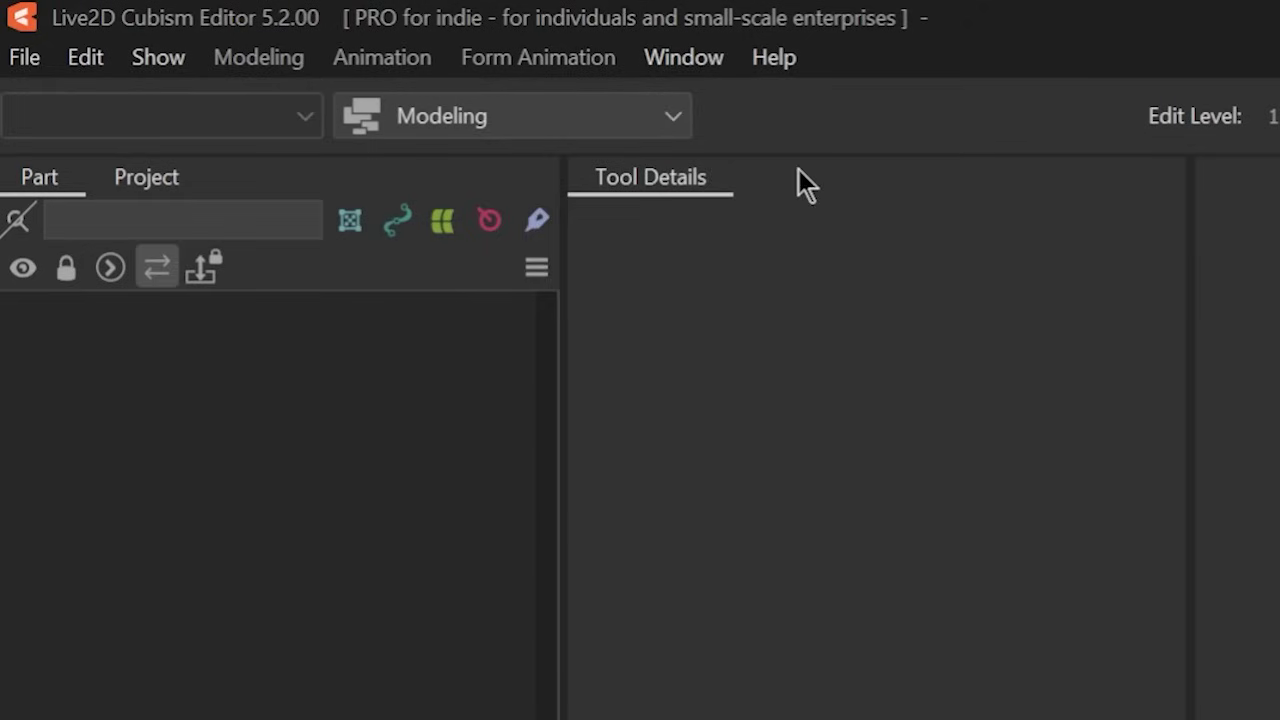
Step: Create a new animation with Video as its target version
click(24, 58)
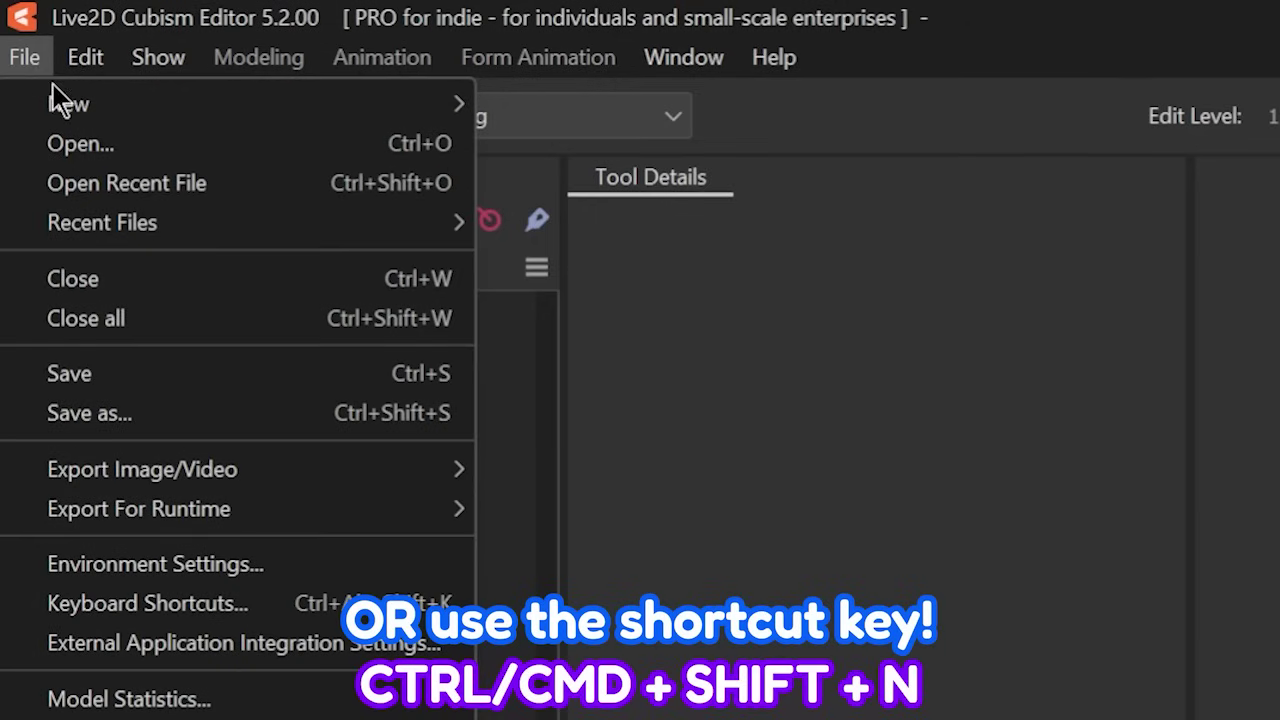
mouse_move(84, 103)
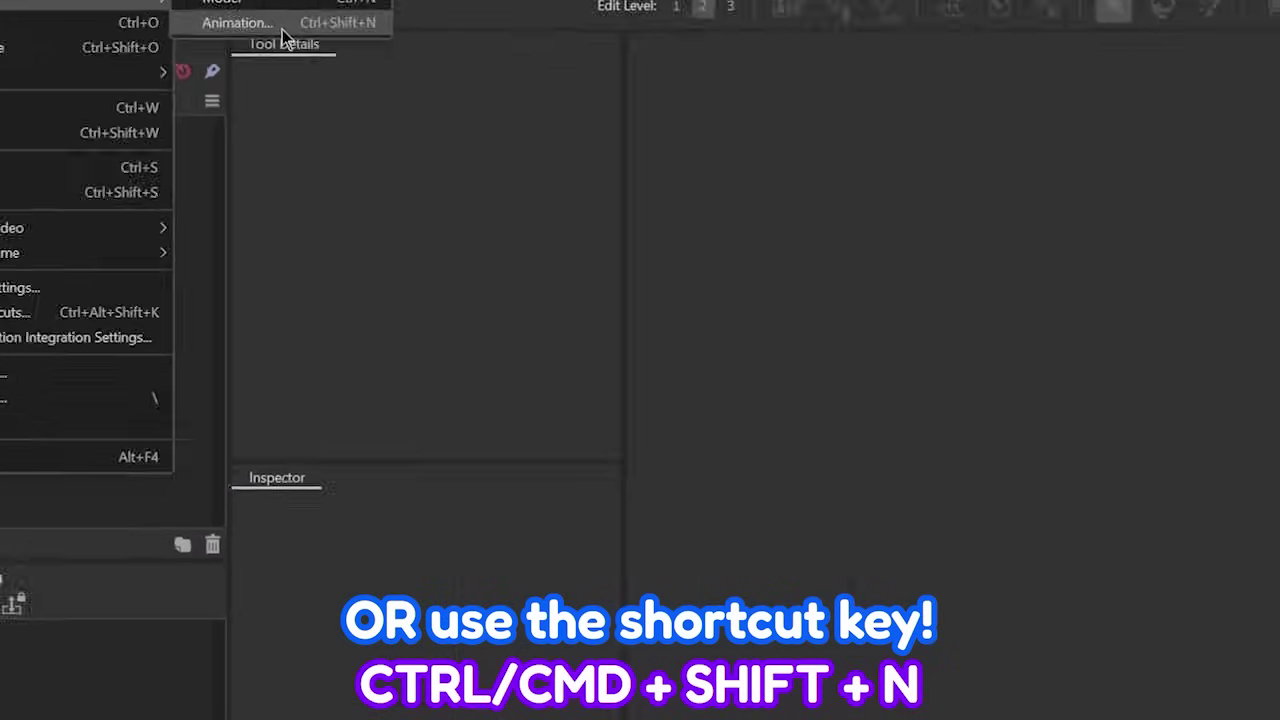
click(647, 150)
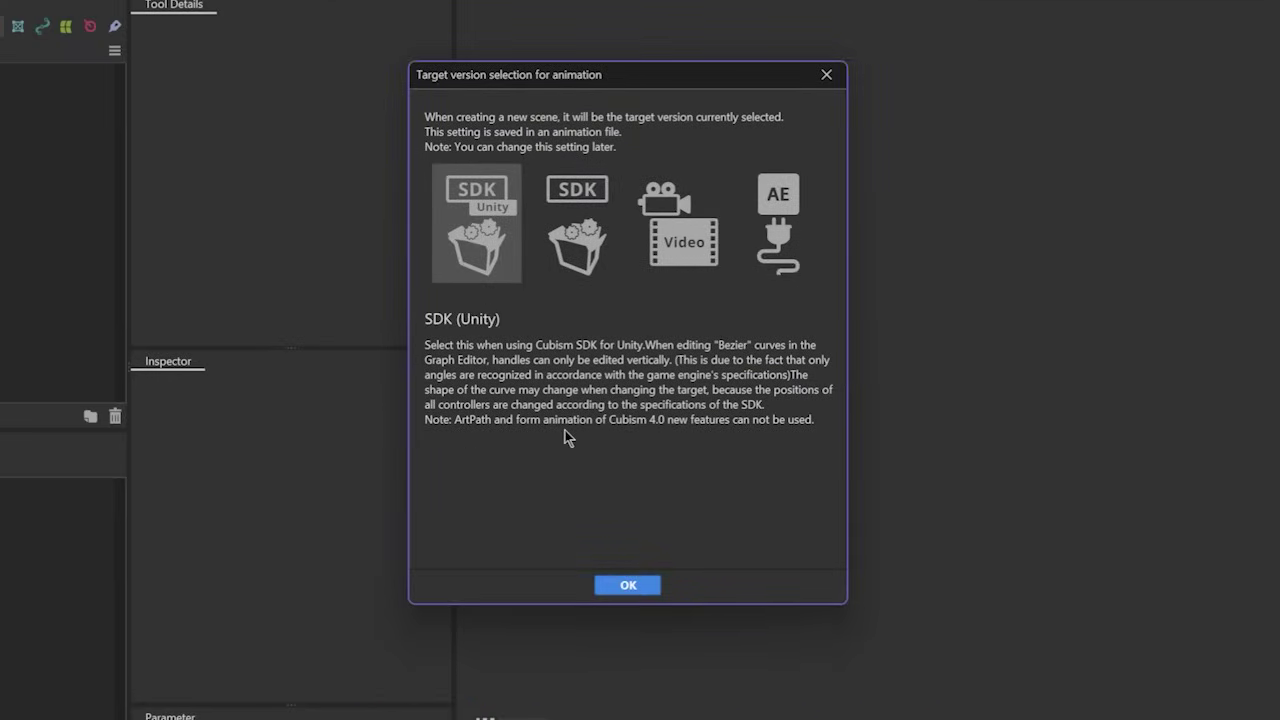
click(689, 234)
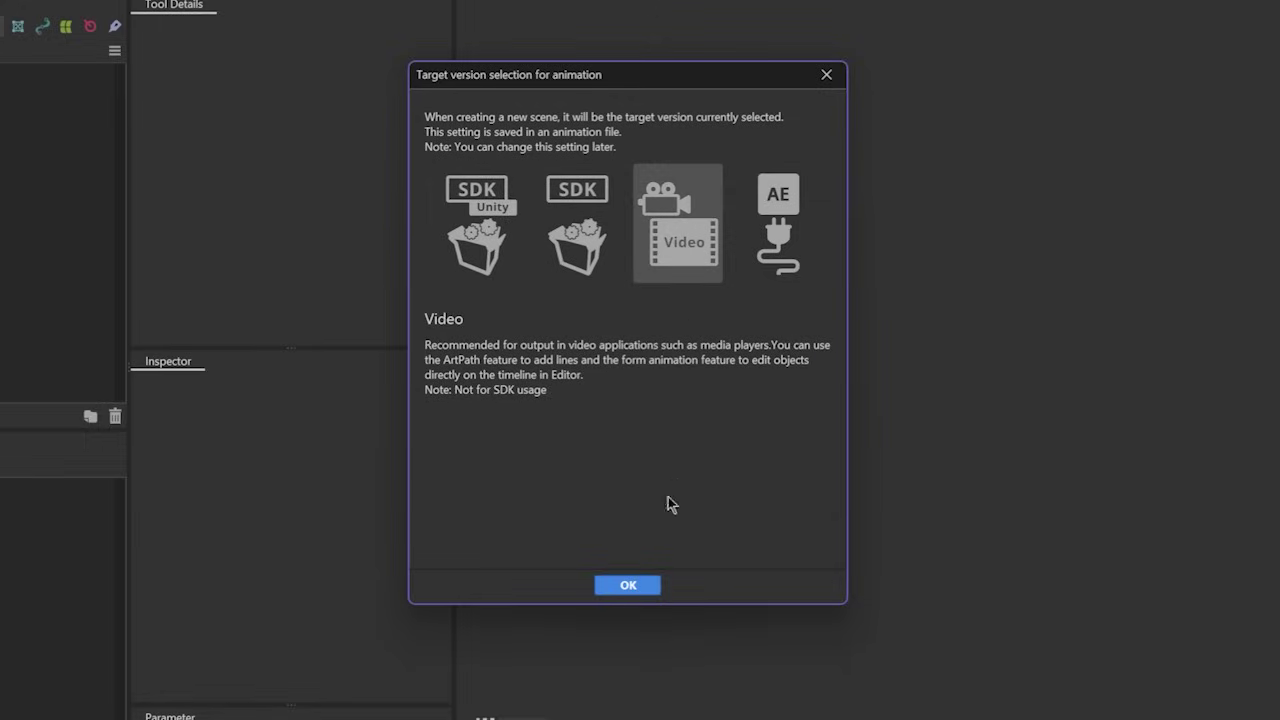
click(630, 583)
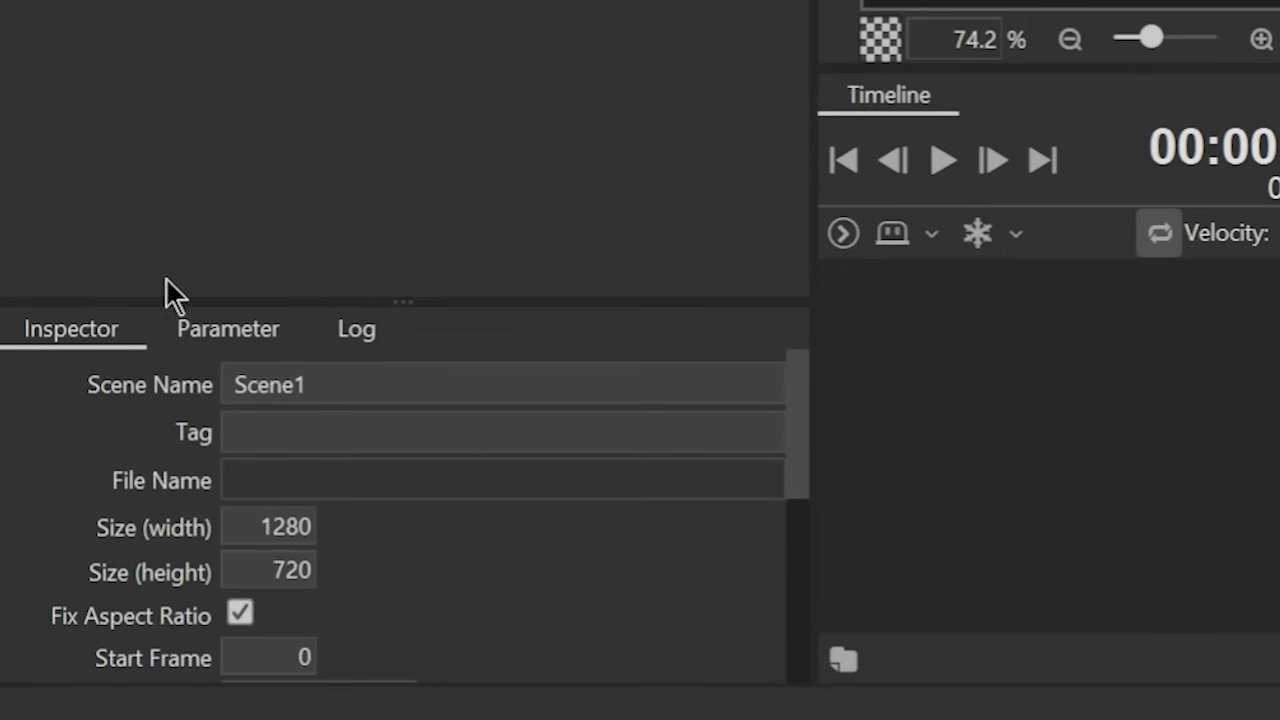
Step: Set the scene size to 2560 by 1440 with the aspect ratio fixed, and the frame rate to 60
click(300, 540)
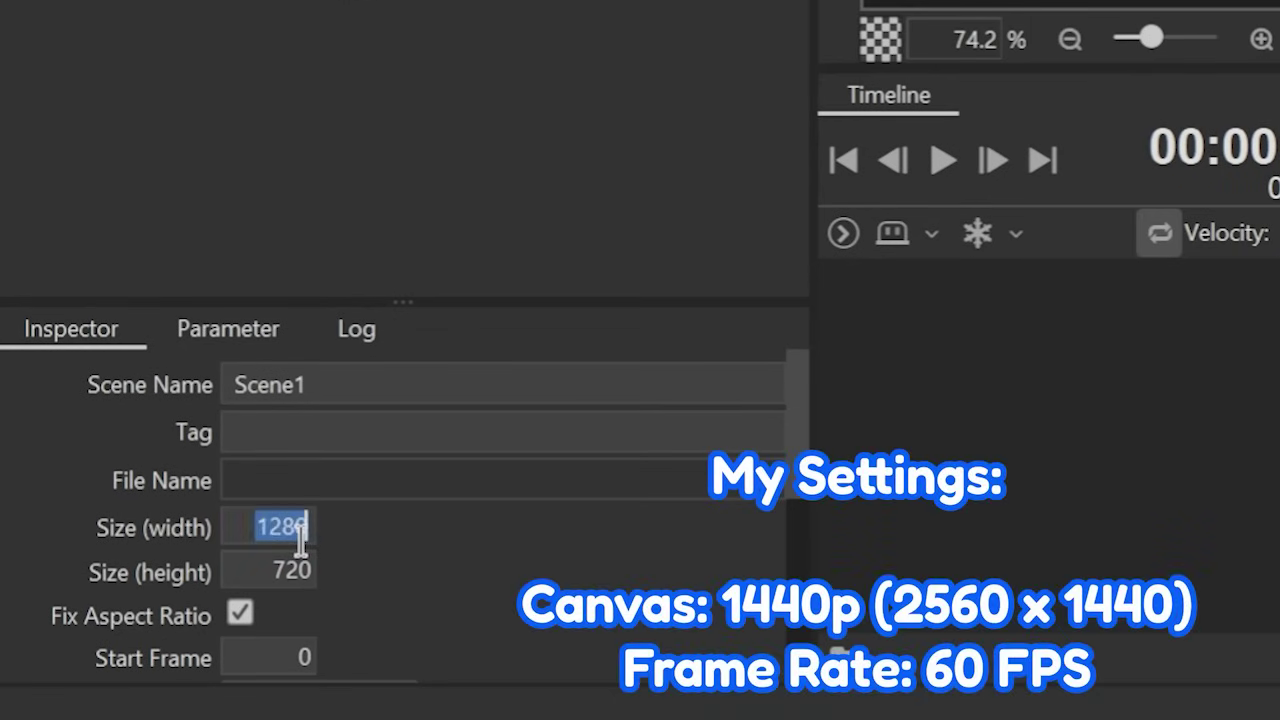
text(2560)
key(Return)
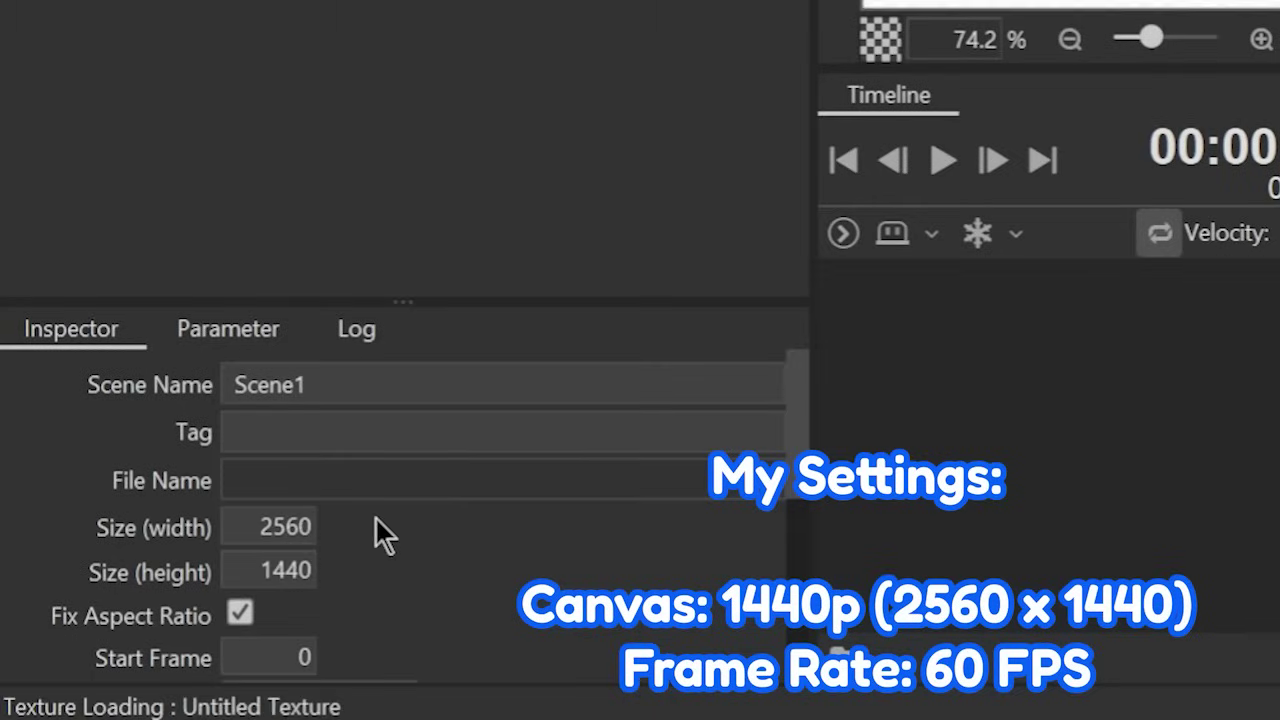
scroll(380, 514, down, 3)
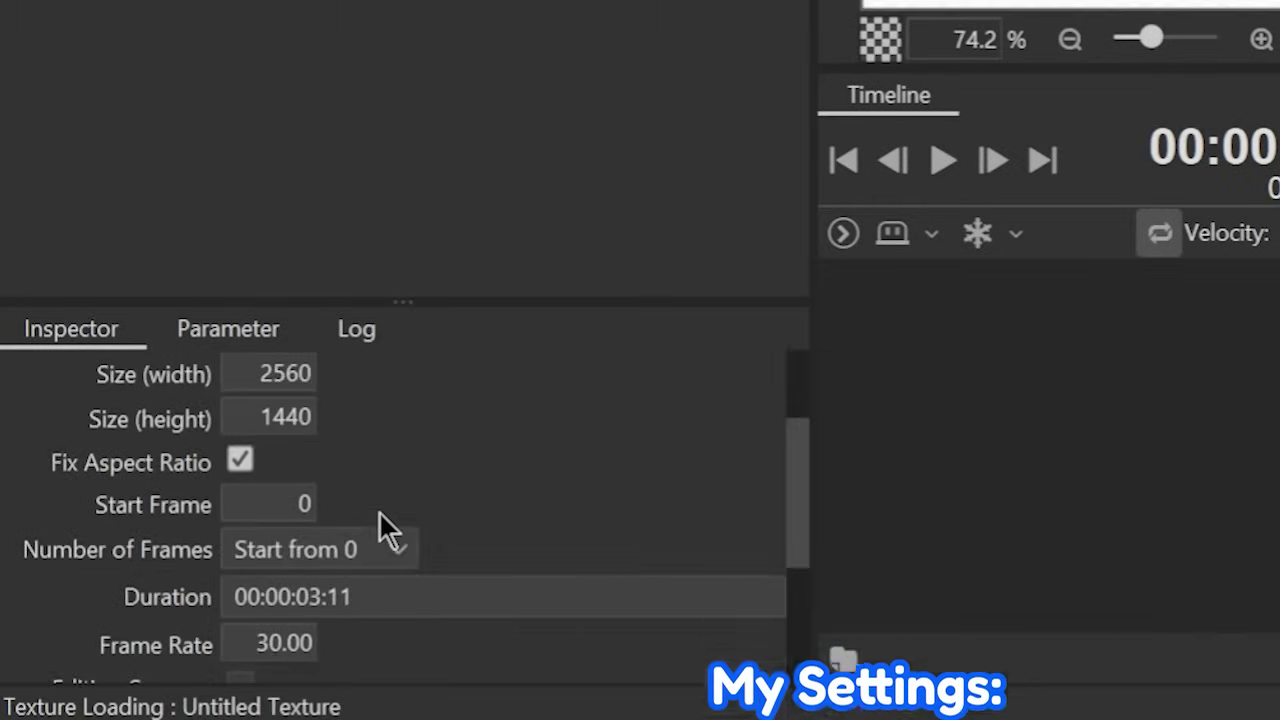
scroll(380, 514, down, 2)
click(295, 488)
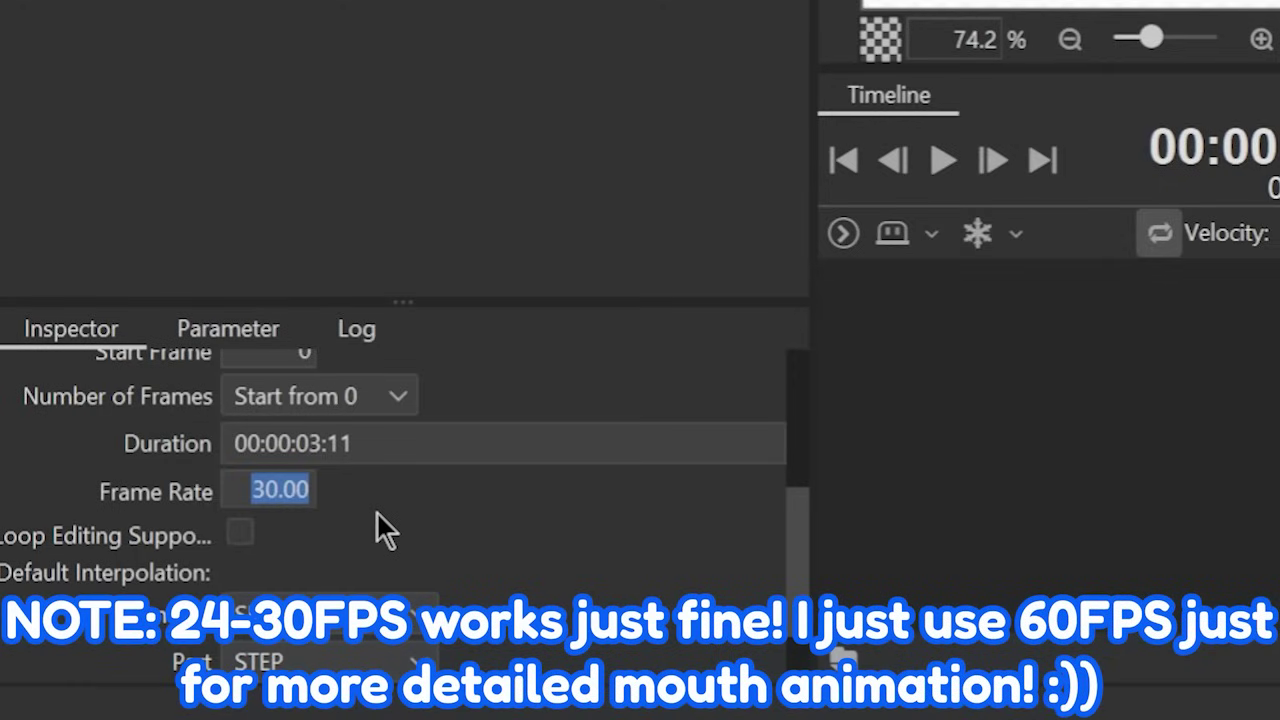
text(60)
key(Return)
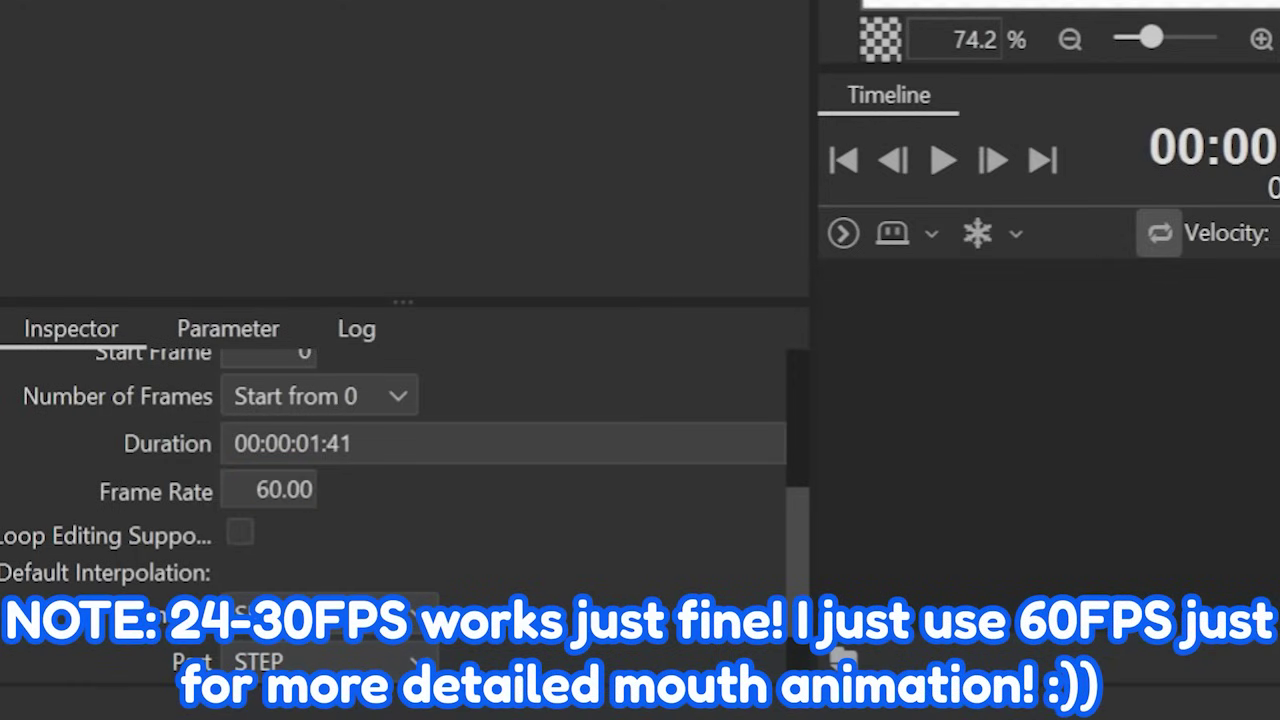
scroll(1071, 5, down, 3)
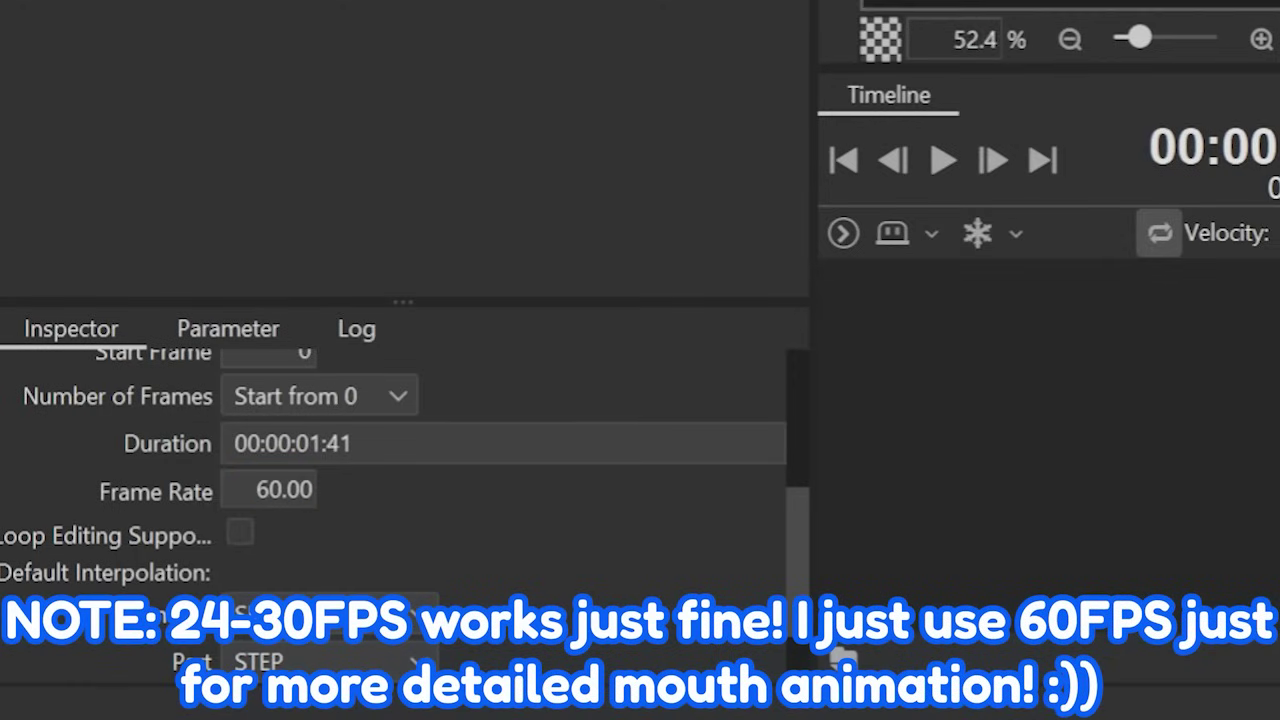
key(space)
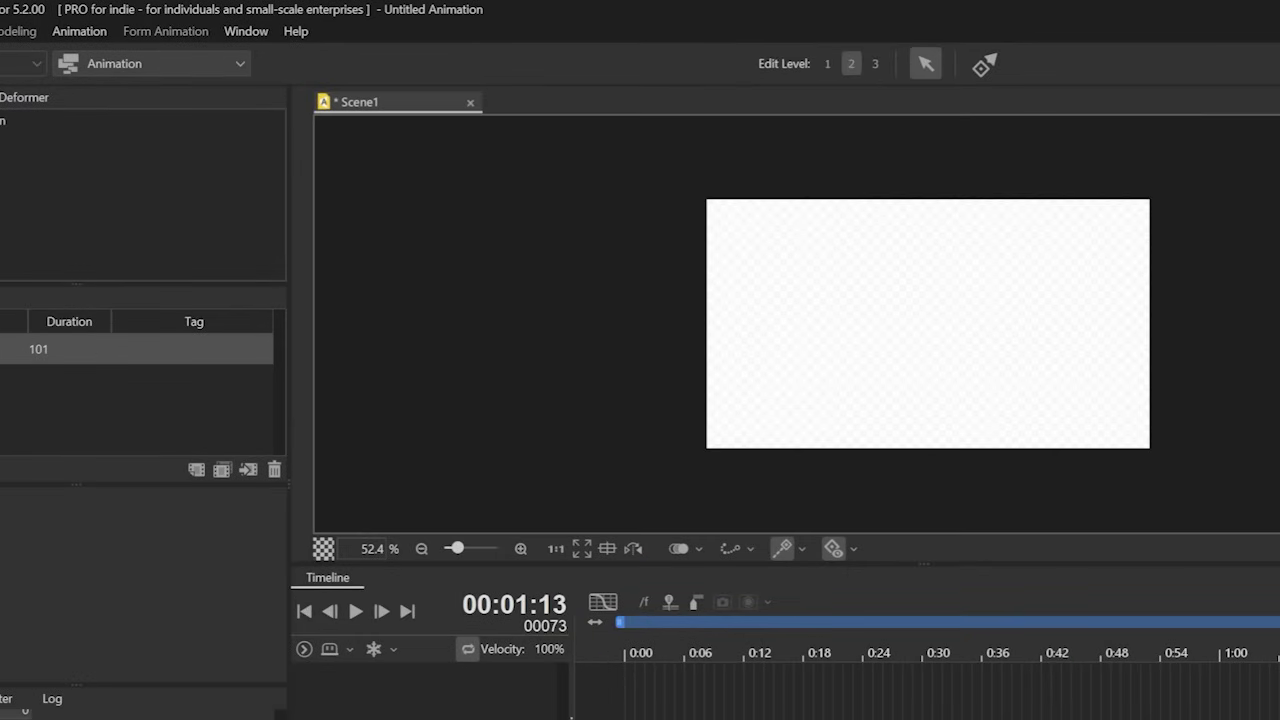
key(space)
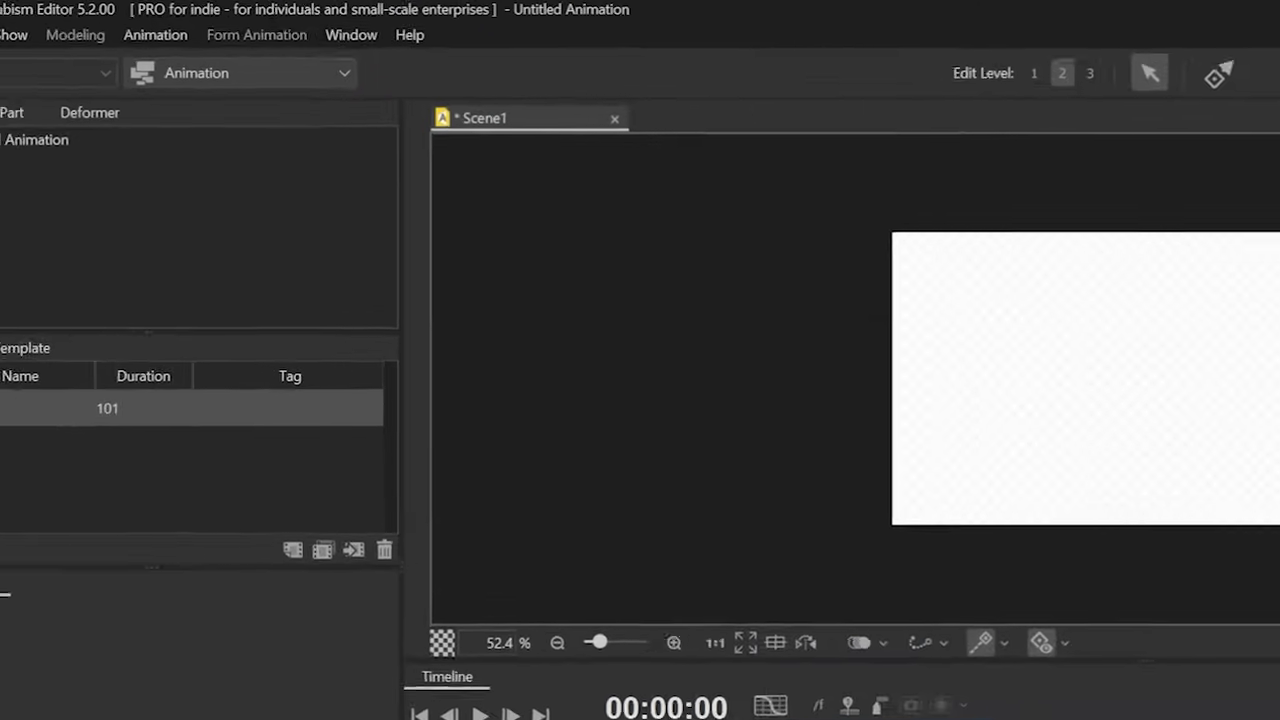
Step: Add a custom workspace named "Tutorial Workspace 2" and switch to it
click(500, 40)
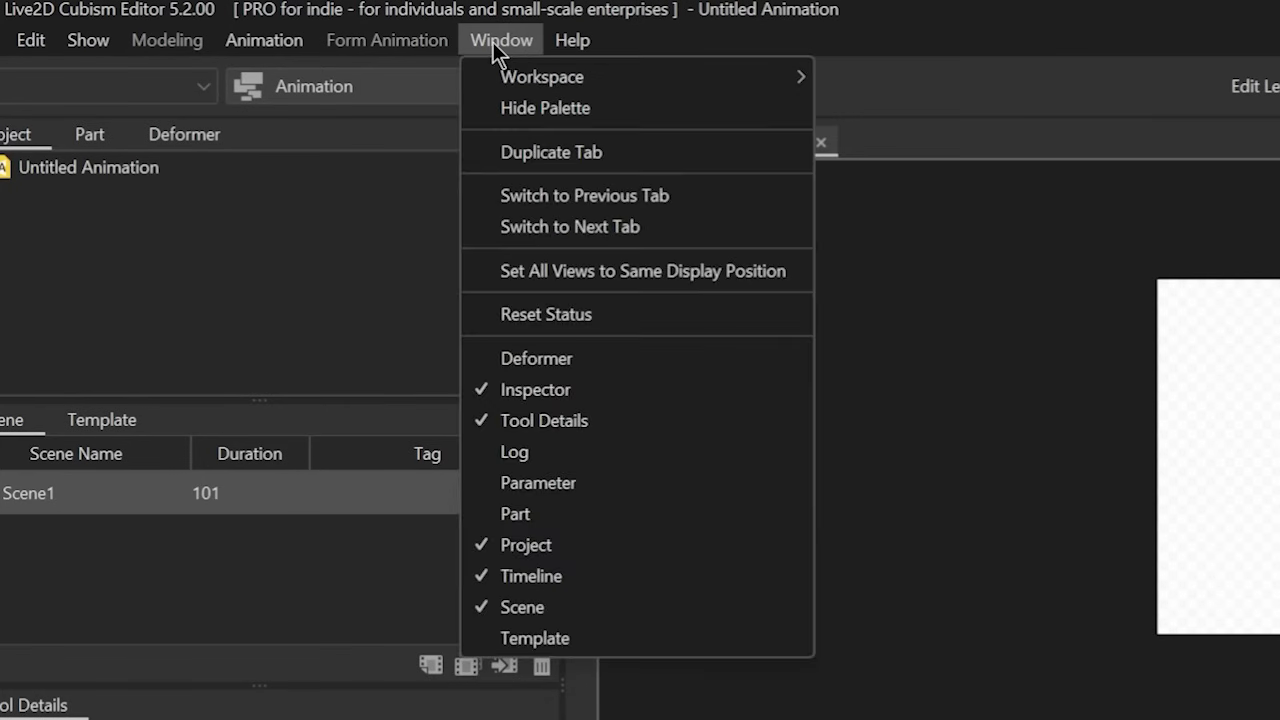
mouse_move(574, 72)
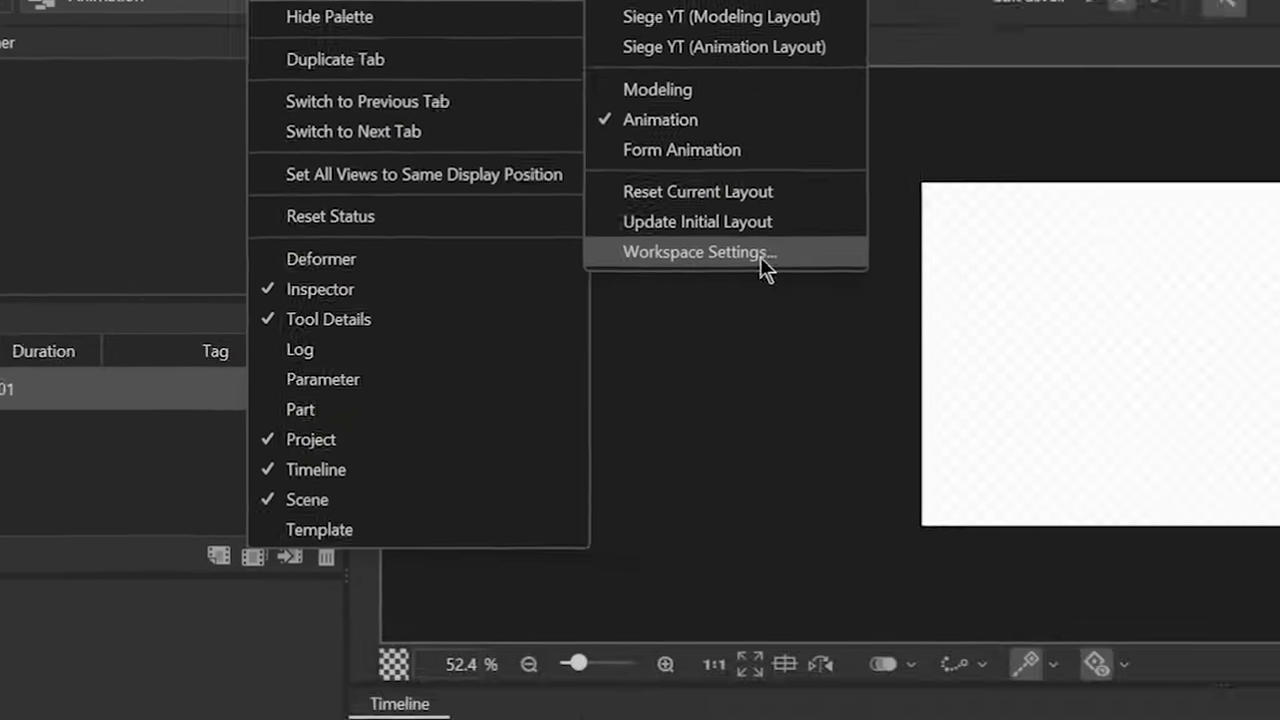
click(993, 349)
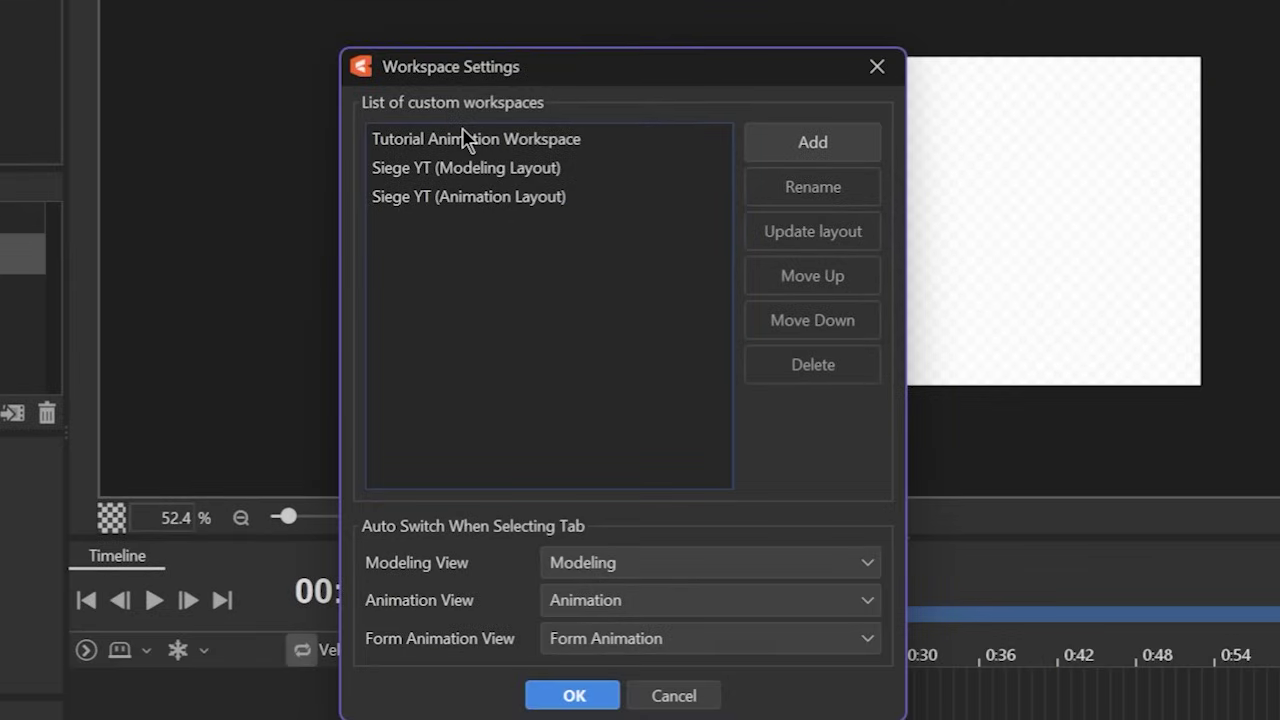
click(794, 140)
text(Tutorial Workspace 2)
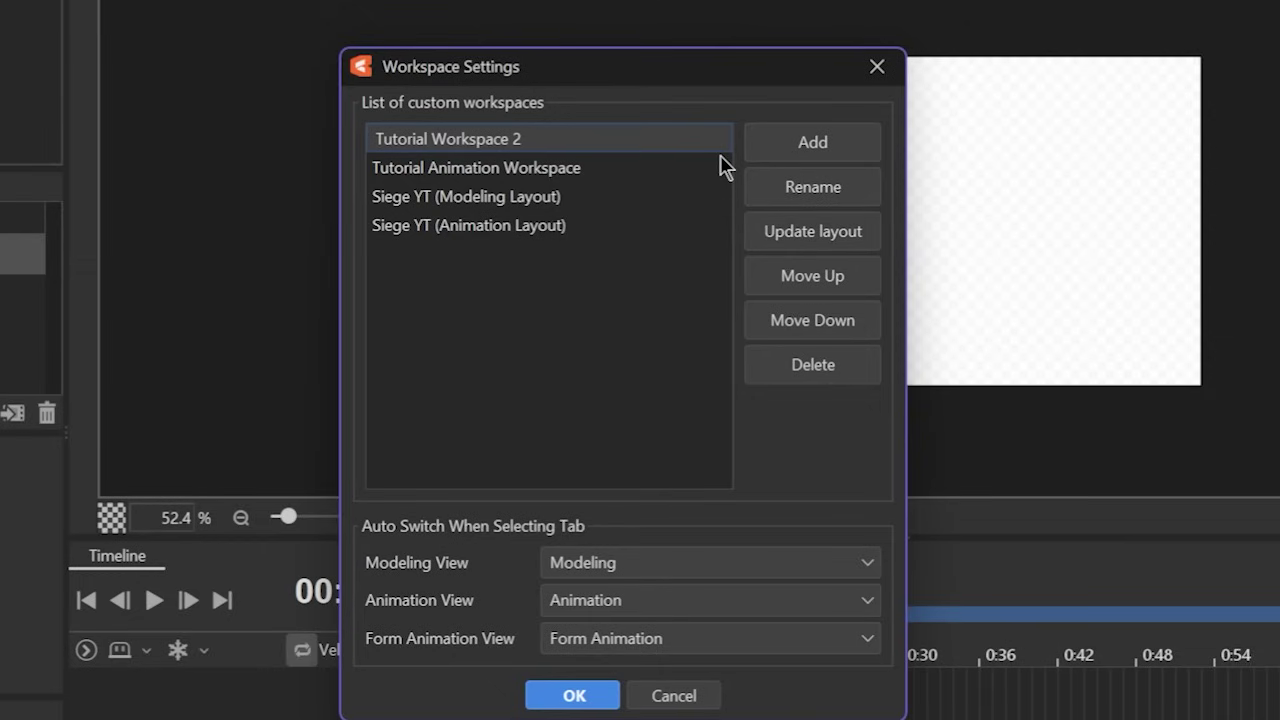
key(Return)
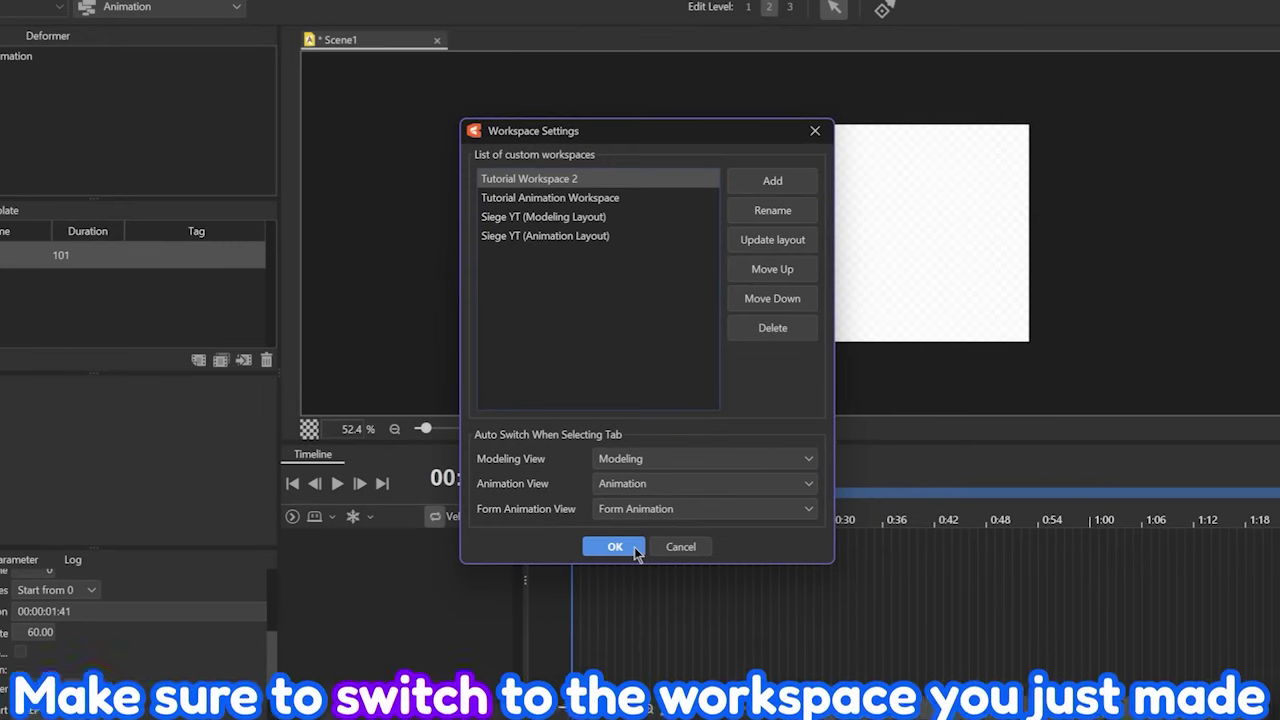
click(605, 695)
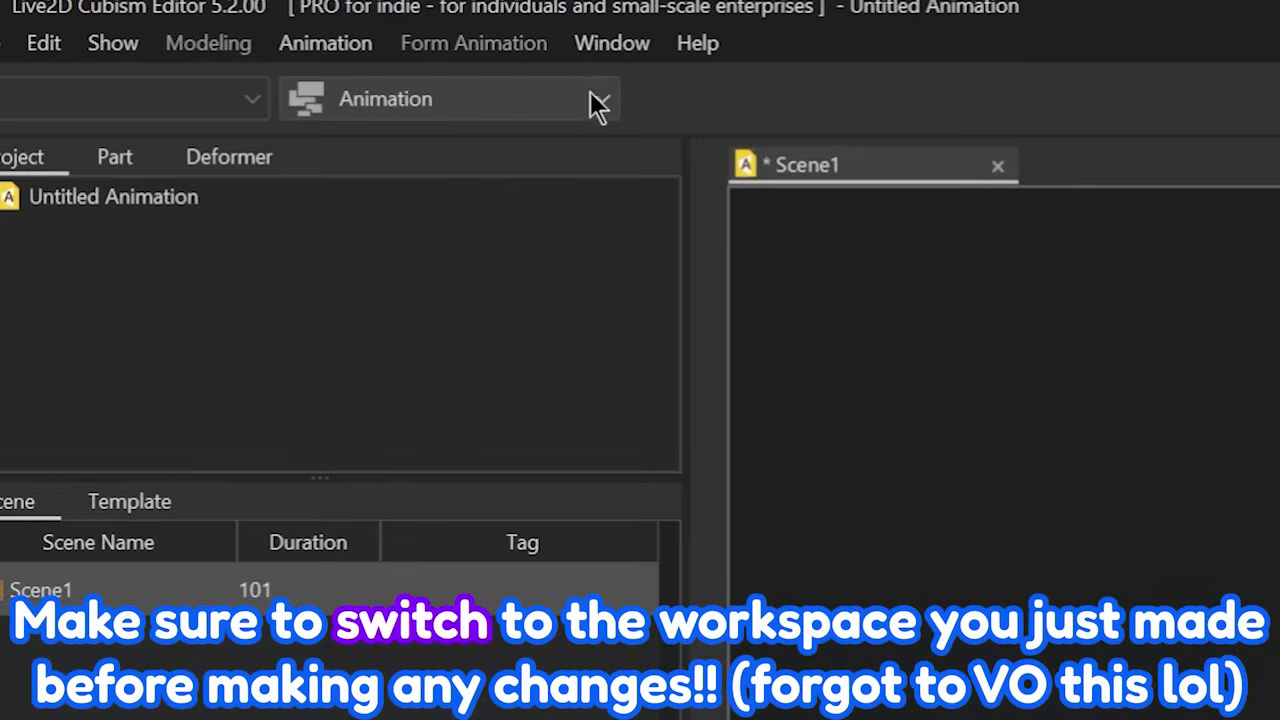
click(236, 7)
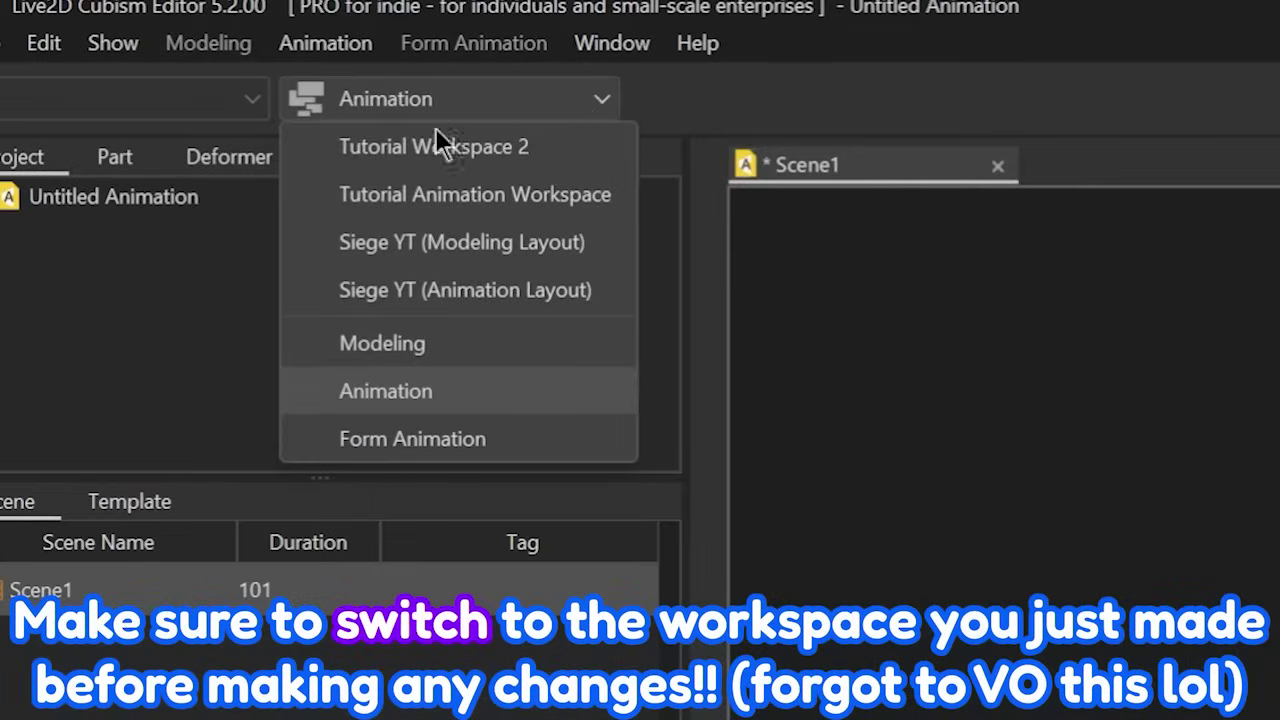
click(491, 158)
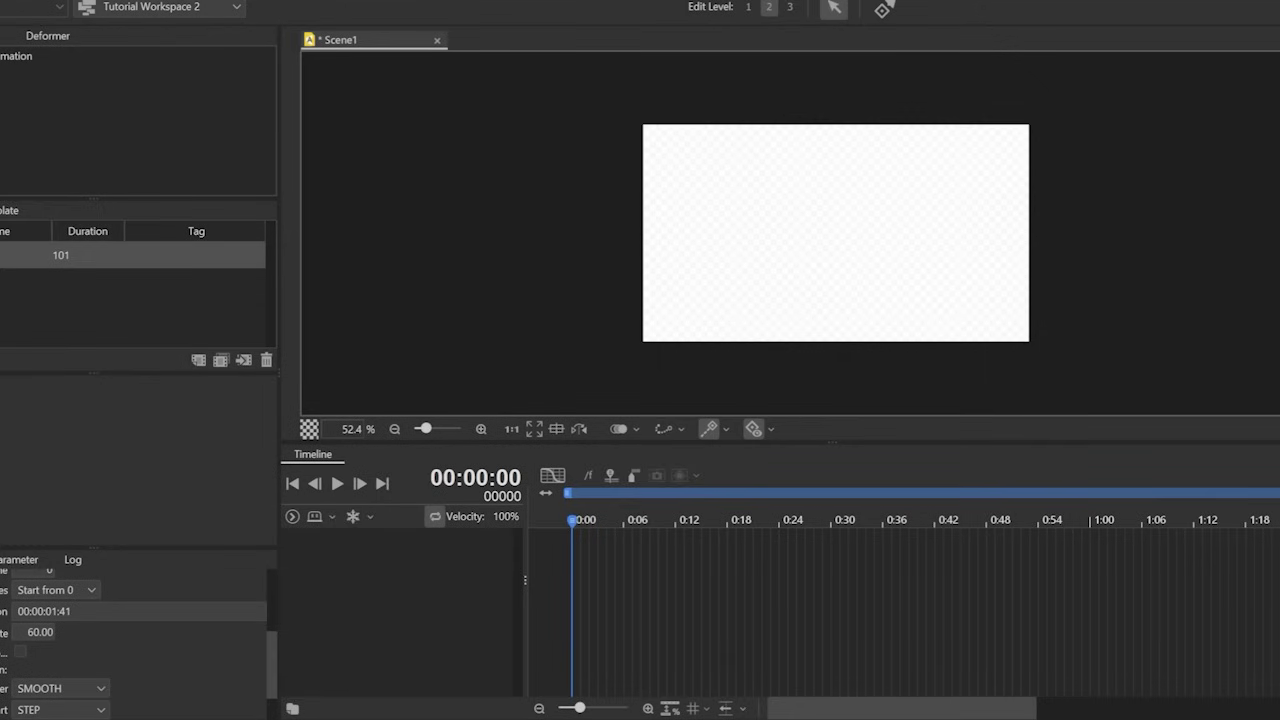
Step: Dock the Timeline palette at full height beside the scene view, widen it, and close the Parameter and Log palettes
drag(330, 456, 287, 346)
drag(398, 380, 640, 373)
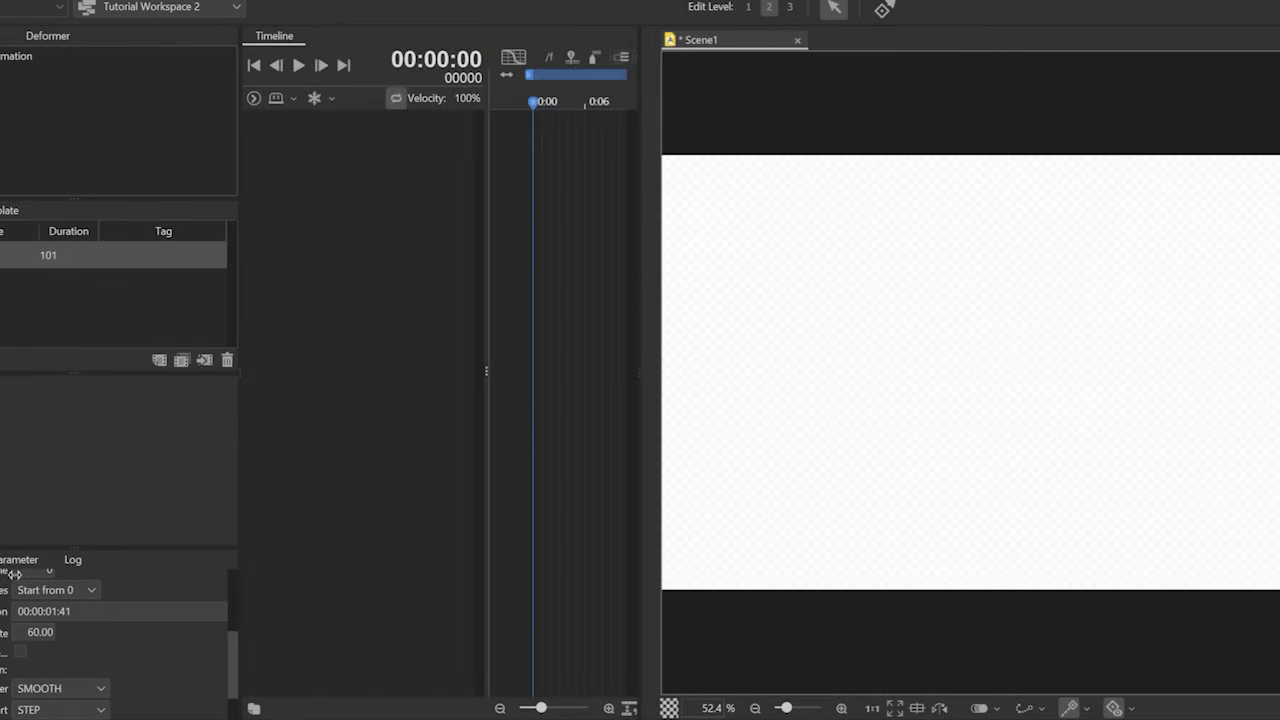
click(15, 561)
click(240, 2)
click(268, 249)
click(240, 2)
click(280, 230)
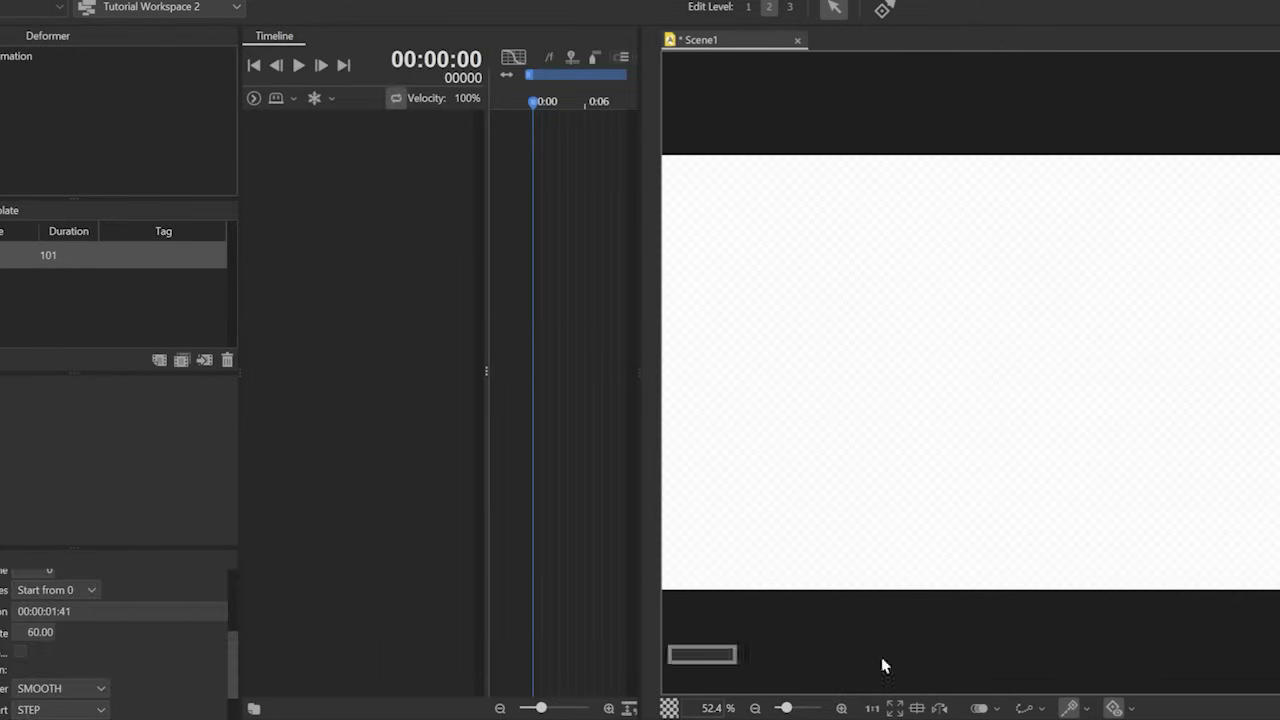
Step: Dock the Inspector, Tool Details, Scene and Project palettes beneath the scene view, with Tool Details sharing the Inspector's group
drag(884, 665, 1102, 714)
drag(3, 497, 817, 522)
drag(3, 383, 686, 543)
drag(3, 383, 1010, 594)
click(1046, 434)
click(668, 434)
scroll(978, 170, down, 3)
drag(3, 383, 706, 438)
Step: Close the Part and Deformer palettes
click(240, 2)
click(300, 268)
click(240, 2)
click(300, 173)
Step: Resize the docked palettes so the Timeline fills half the workspace and the scene view sits above a shortened Project palette
drag(430, 368, 685, 367)
drag(866, 594, 861, 500)
drag(714, 434, 760, 442)
drag(868, 594, 863, 487)
scroll(958, 205, up, 1)
scroll(1080, 275, down, 1)
drag(683, 340, 660, 340)
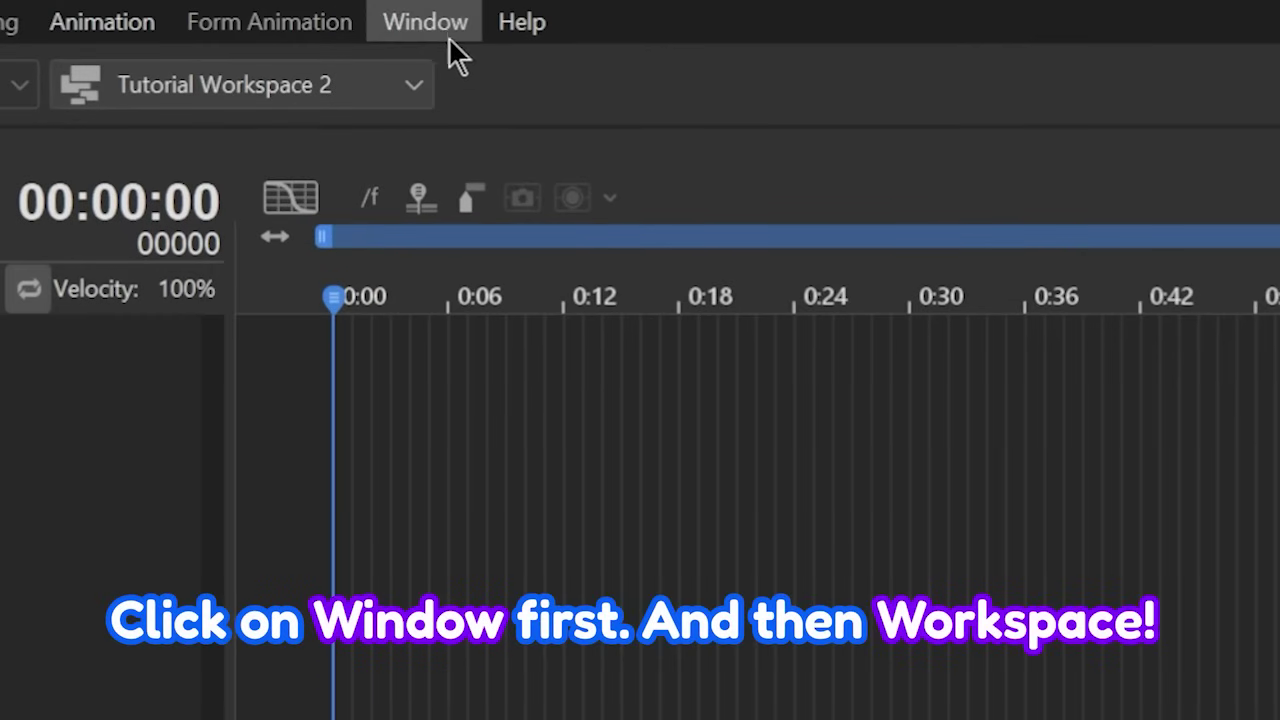
Step: Save the current palette arrangement as the initial layout of Tutorial Workspace 2
click(446, 33)
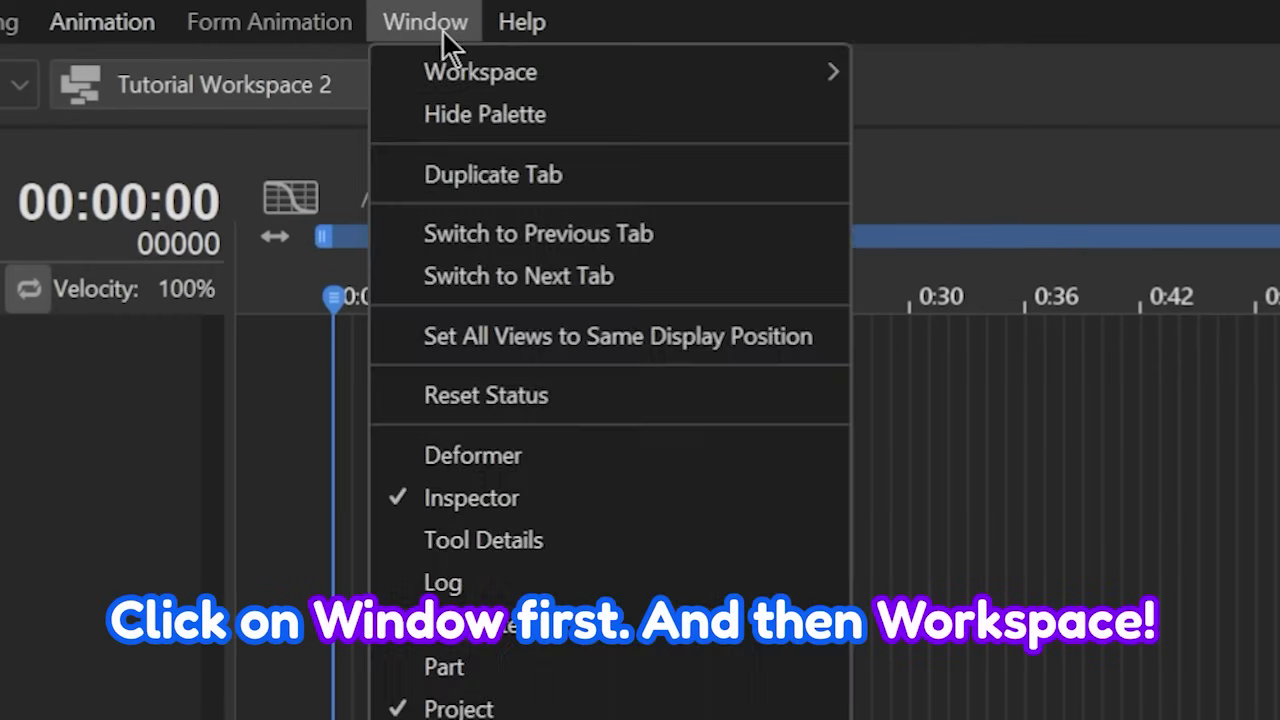
mouse_move(440, 66)
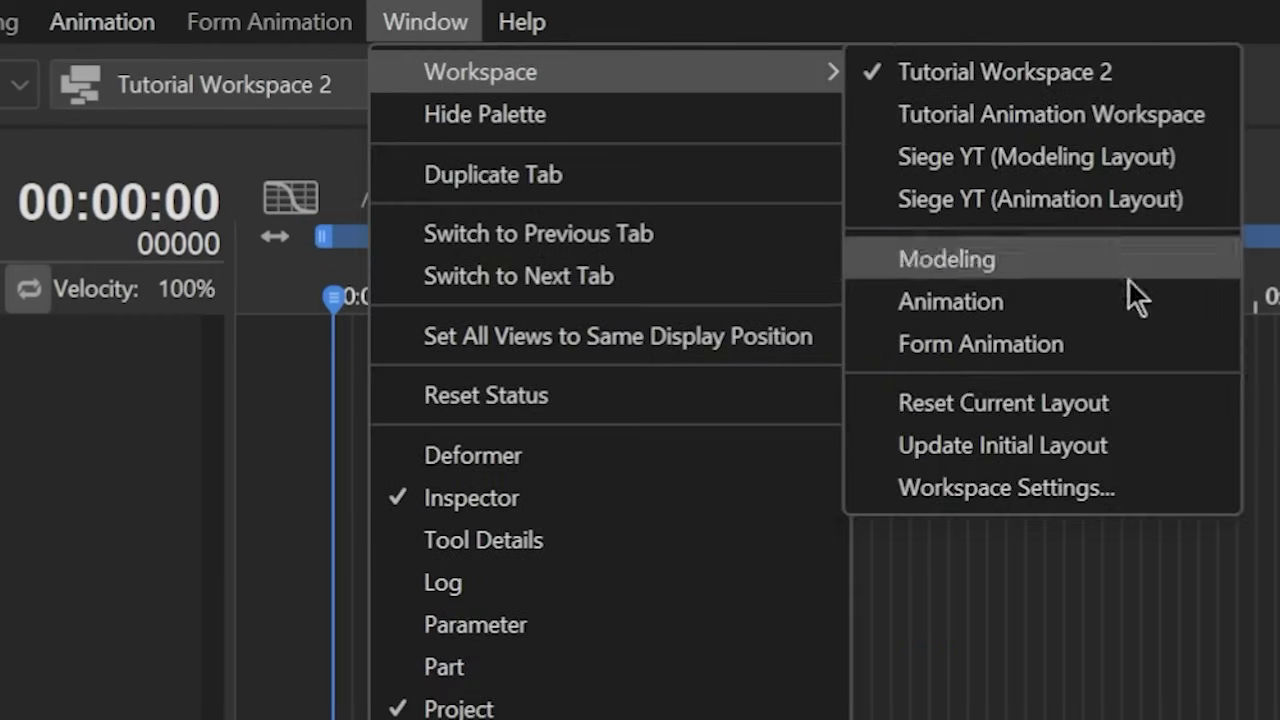
click(1117, 456)
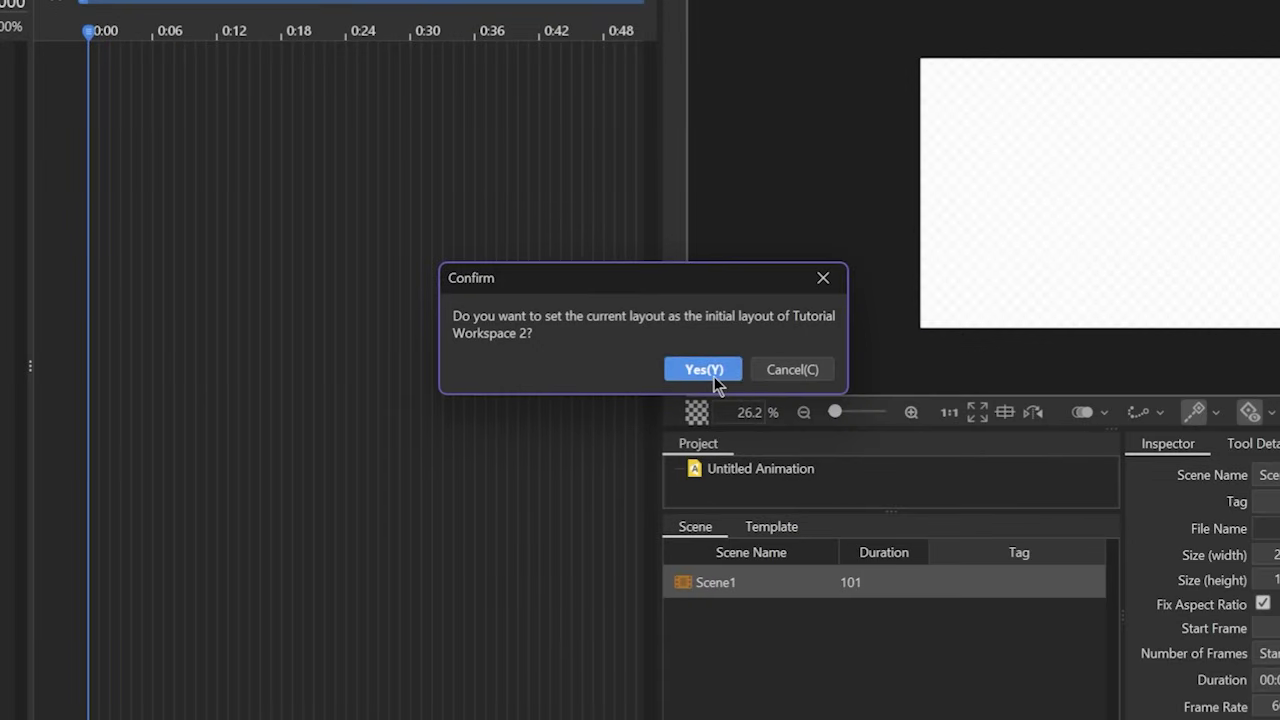
click(704, 370)
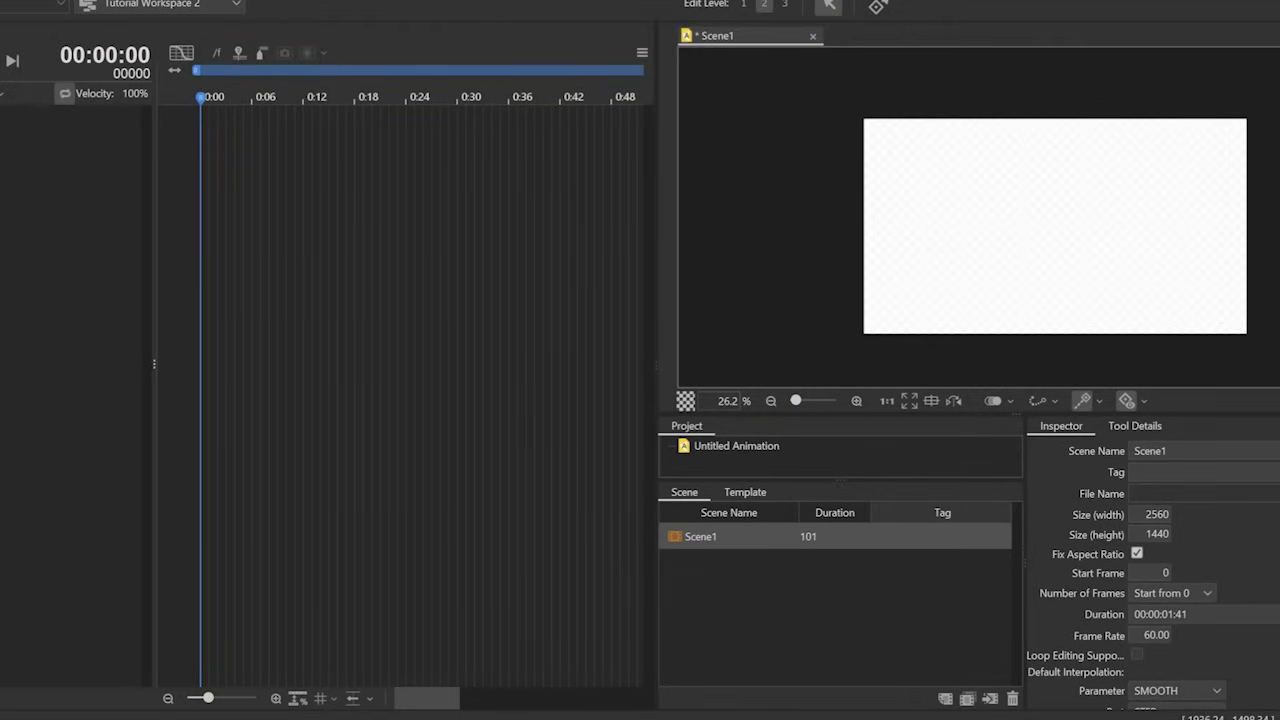
Step: Import the Kyle_PSD.cmo3 model from the Kyle folder into the timeline of Scene1
drag(905, 715, 1040, 64)
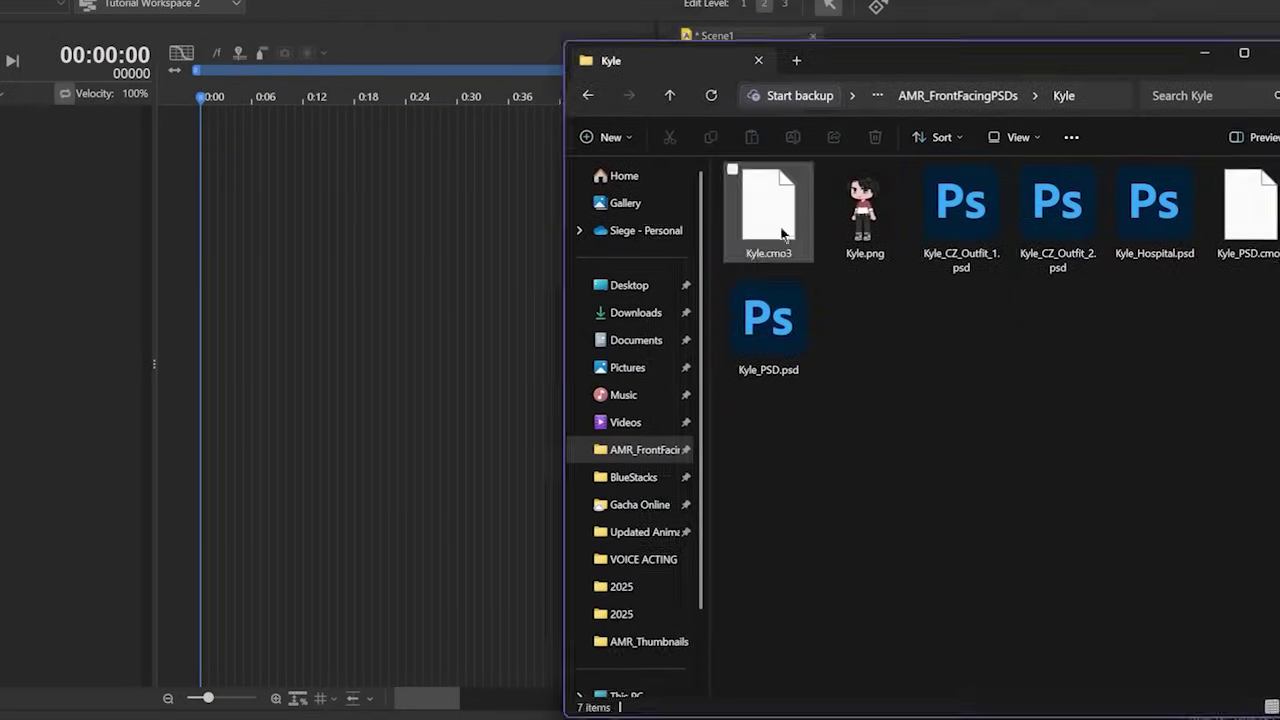
click(783, 234)
drag(1272, 195, 427, 368)
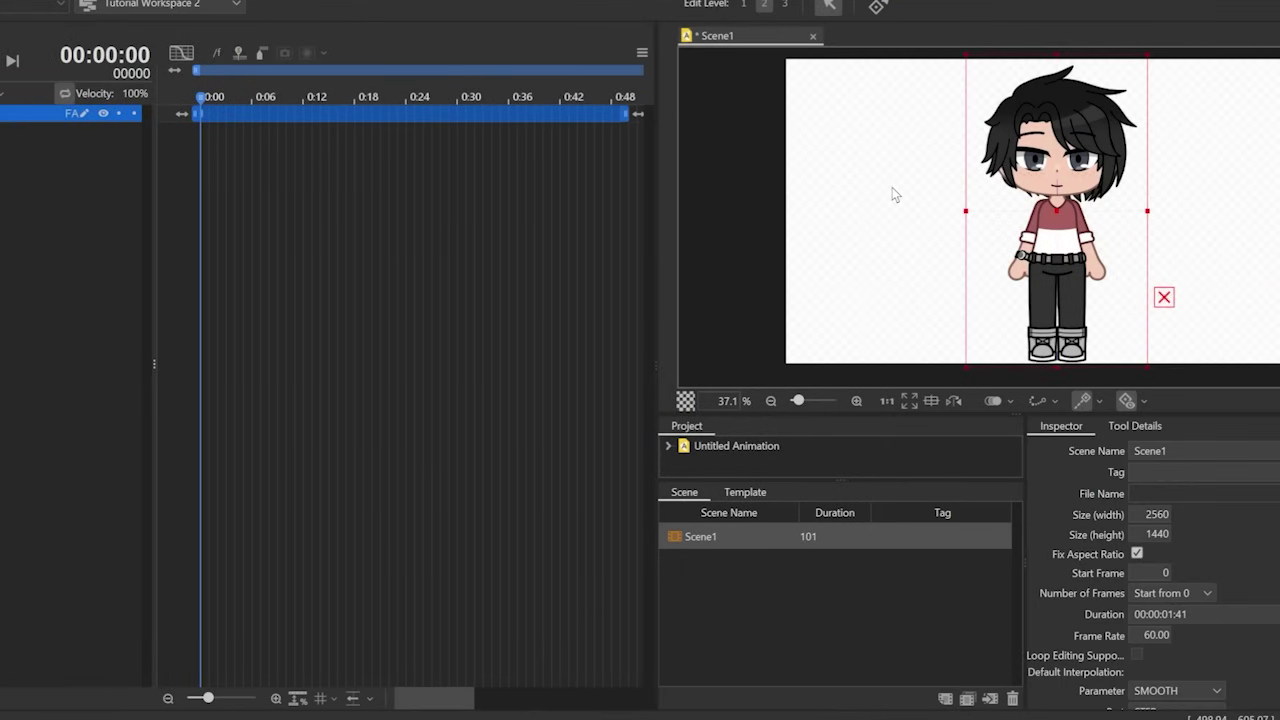
click(752, 199)
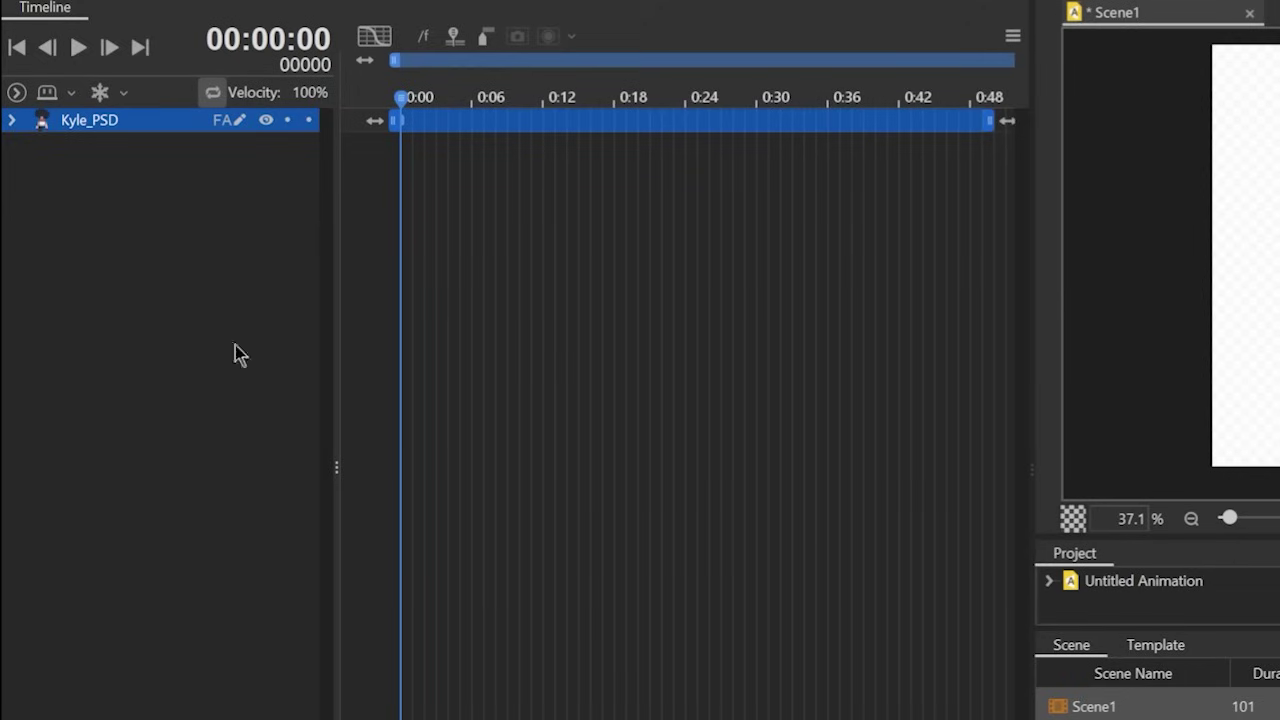
Step: Expand the Kyle_PSD track and its Live2D Parameters group in the timeline
click(12, 121)
click(18, 161)
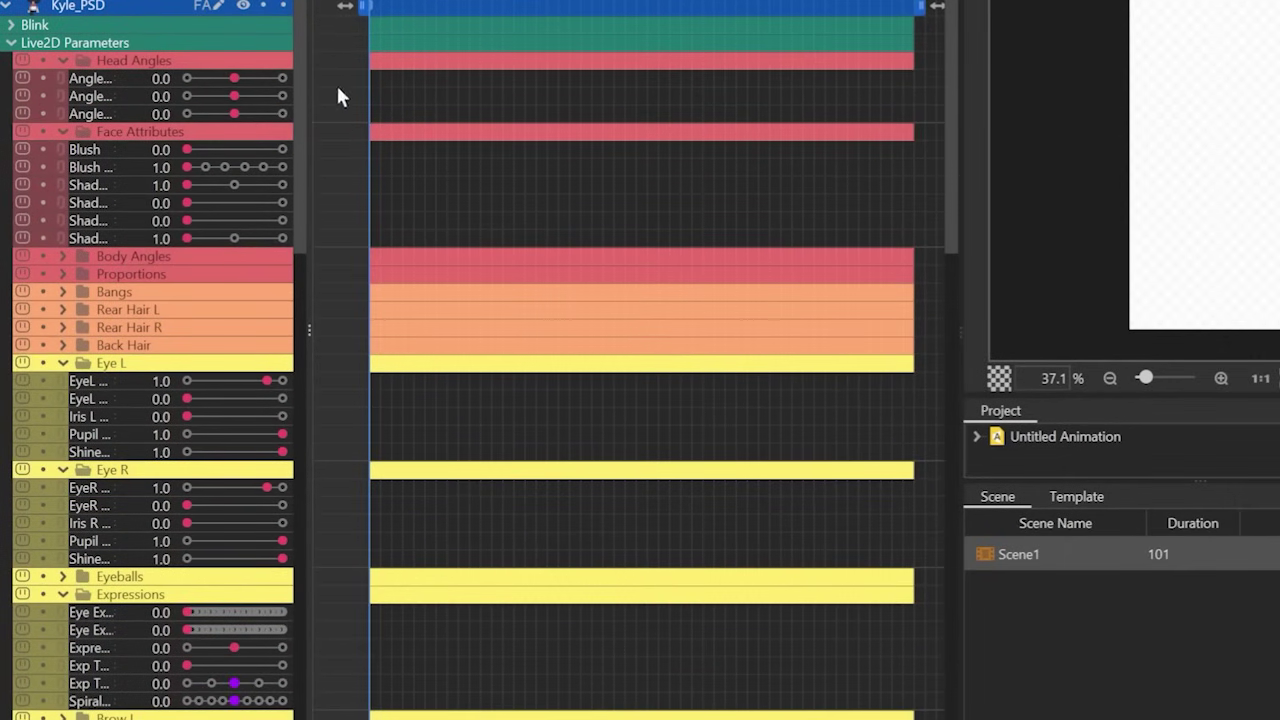
scroll(1068, 150, up, 2)
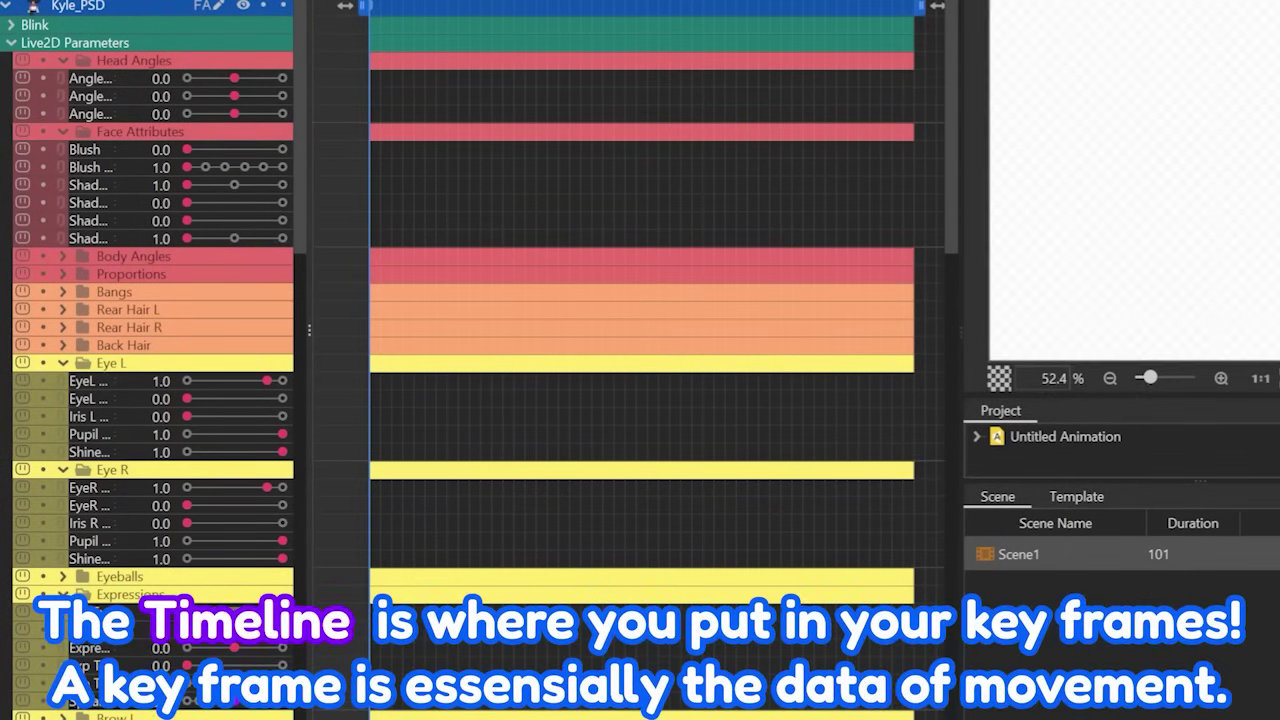
scroll(1134, 180, up, 2)
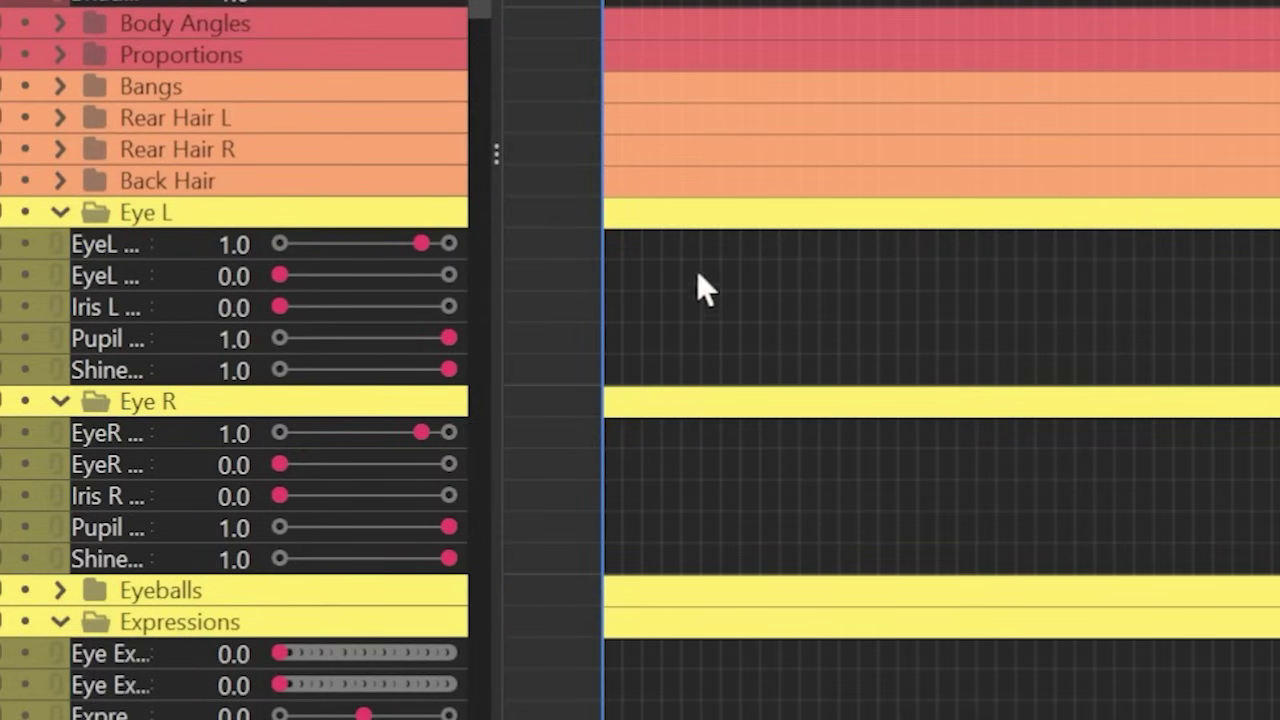
Step: Keyframe the first EyeL and EyeR parameters at 1.0 on frame 0 and at 0.0 on frame 12
click(417, 243)
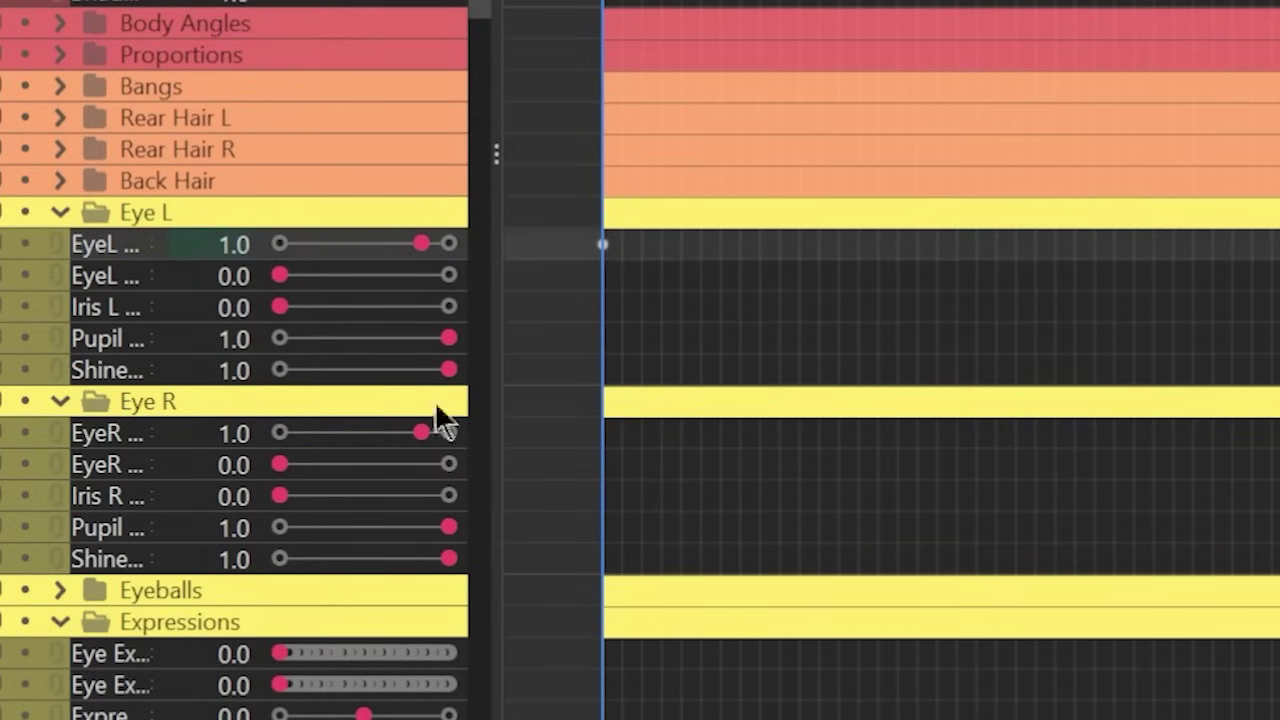
click(407, 433)
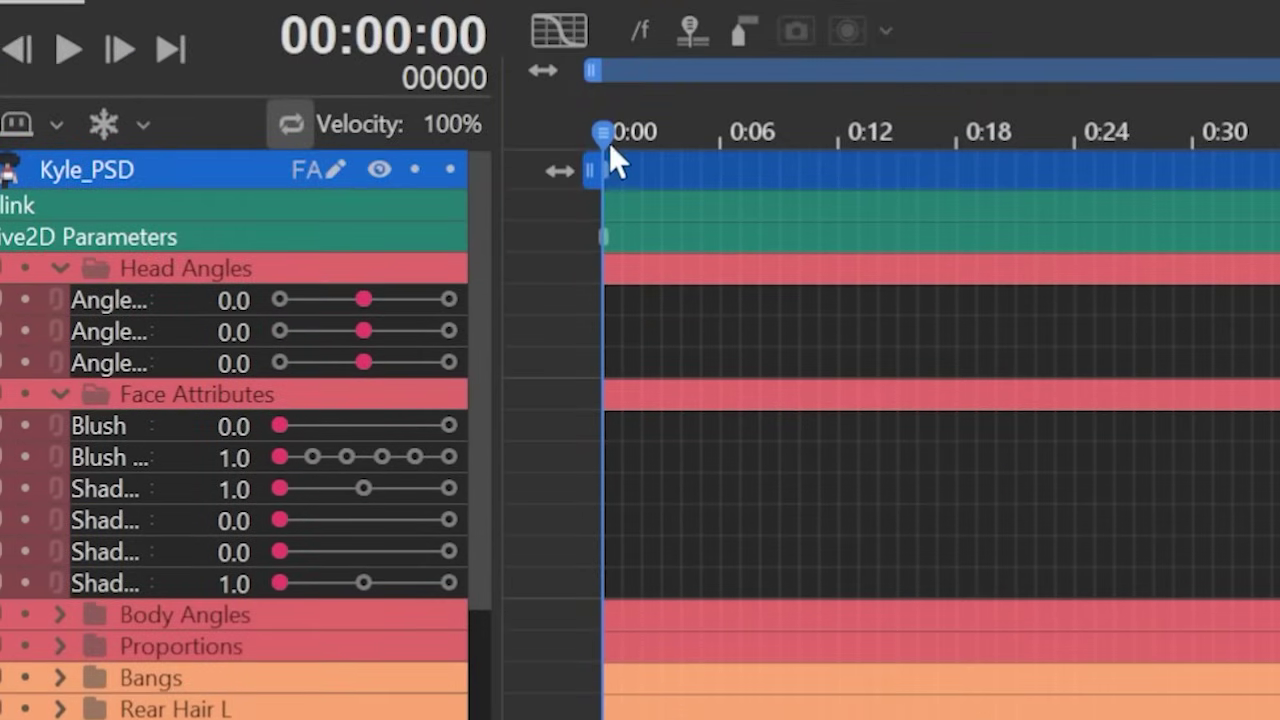
drag(609, 142, 842, 185)
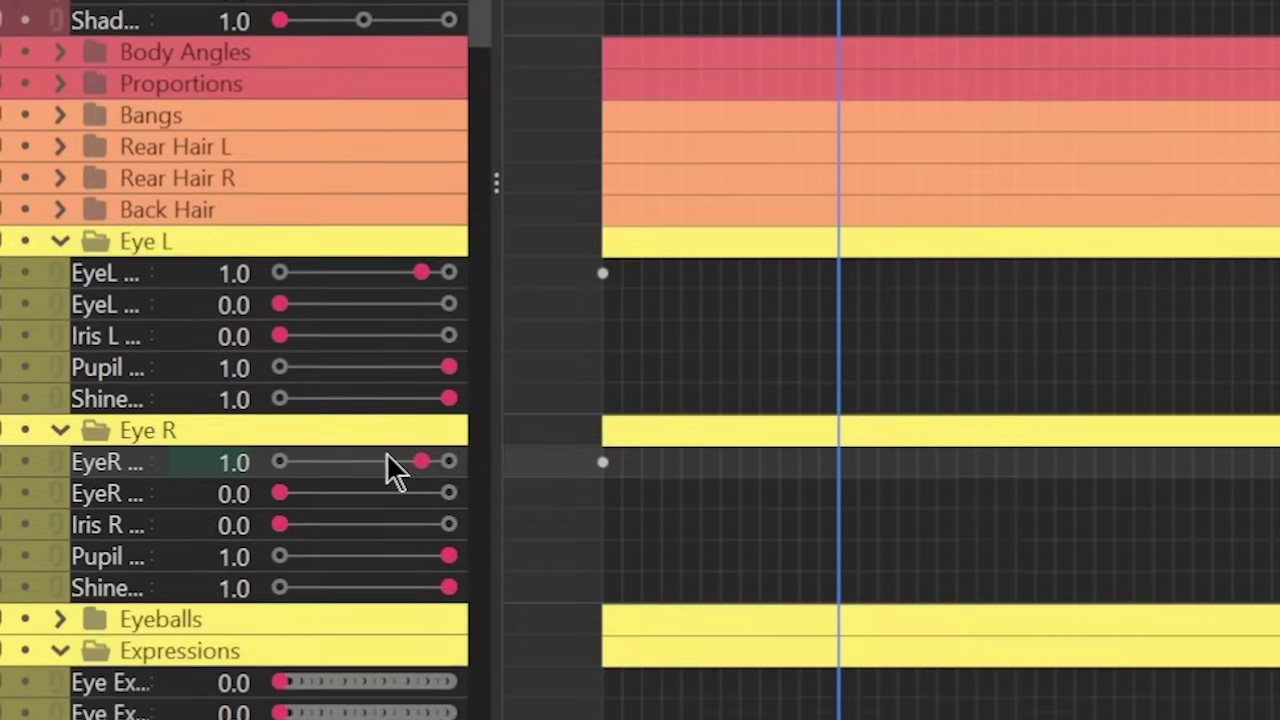
drag(386, 457, 300, 450)
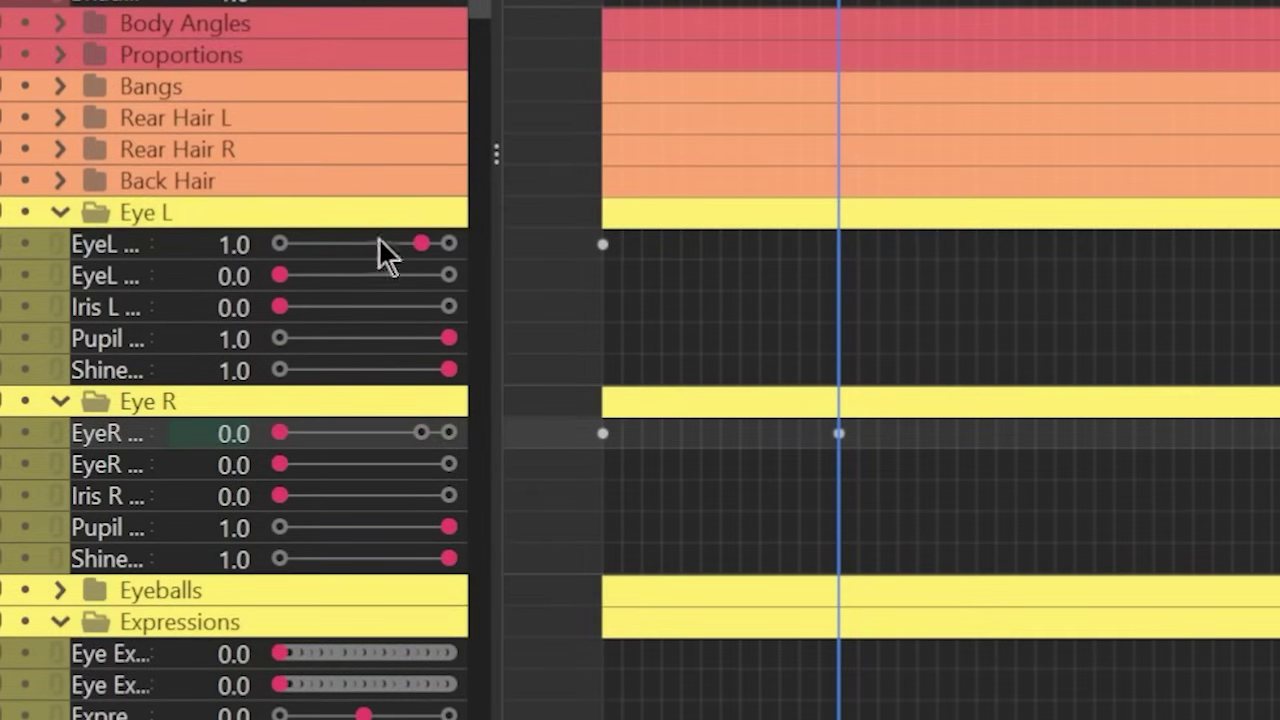
drag(399, 242, 225, 243)
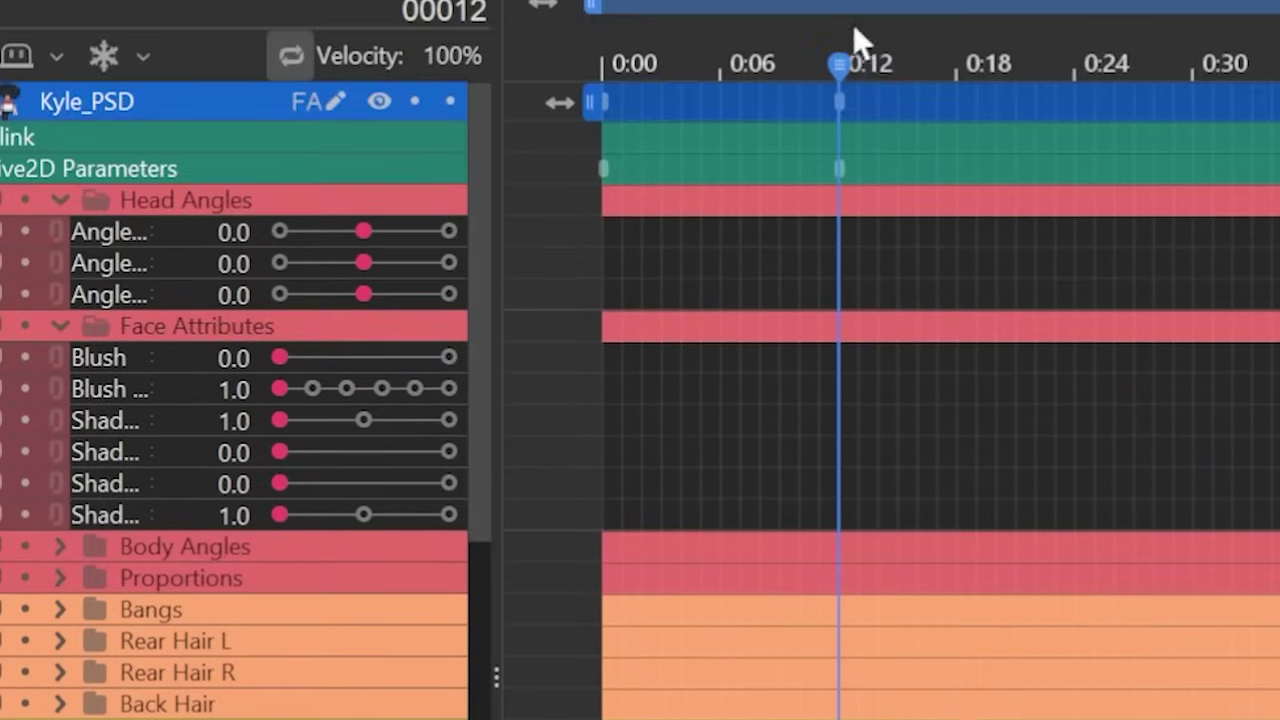
Step: Keyframe the first EyeL and EyeR parameters at 1.0 on frame 24 and scrub back through the blink
drag(854, 34, 1077, 131)
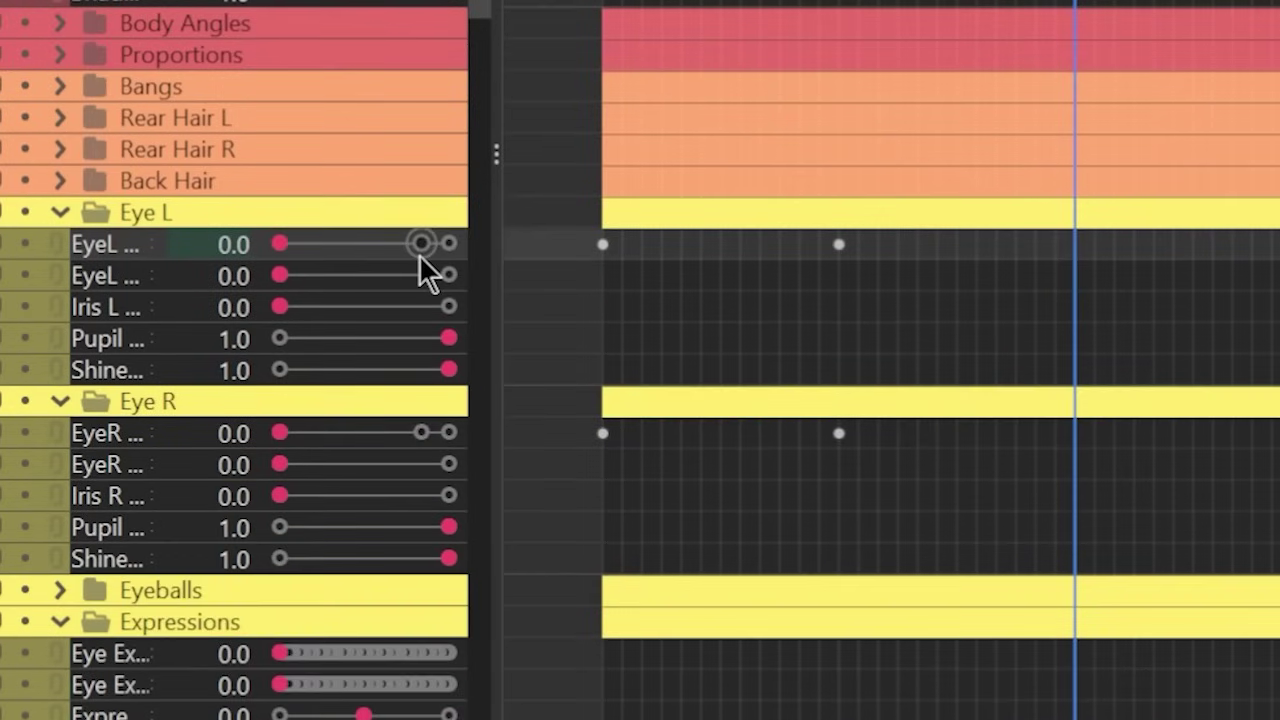
click(420, 255)
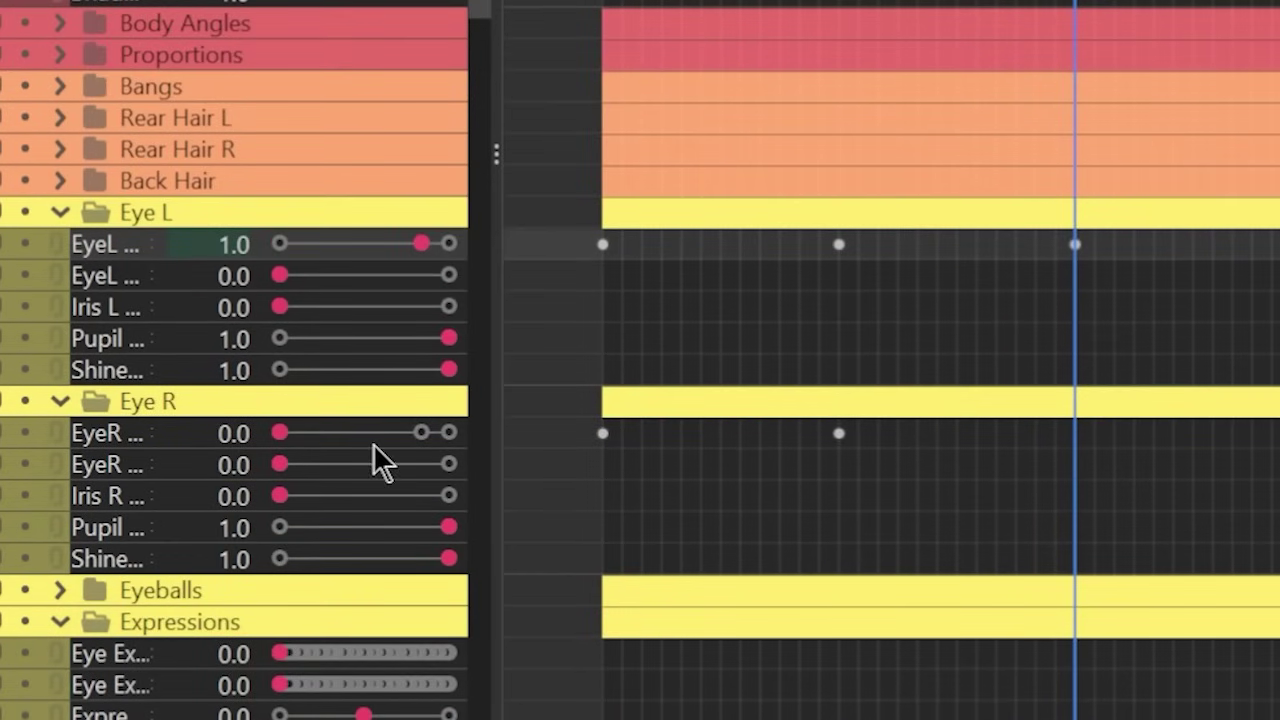
drag(374, 440, 410, 436)
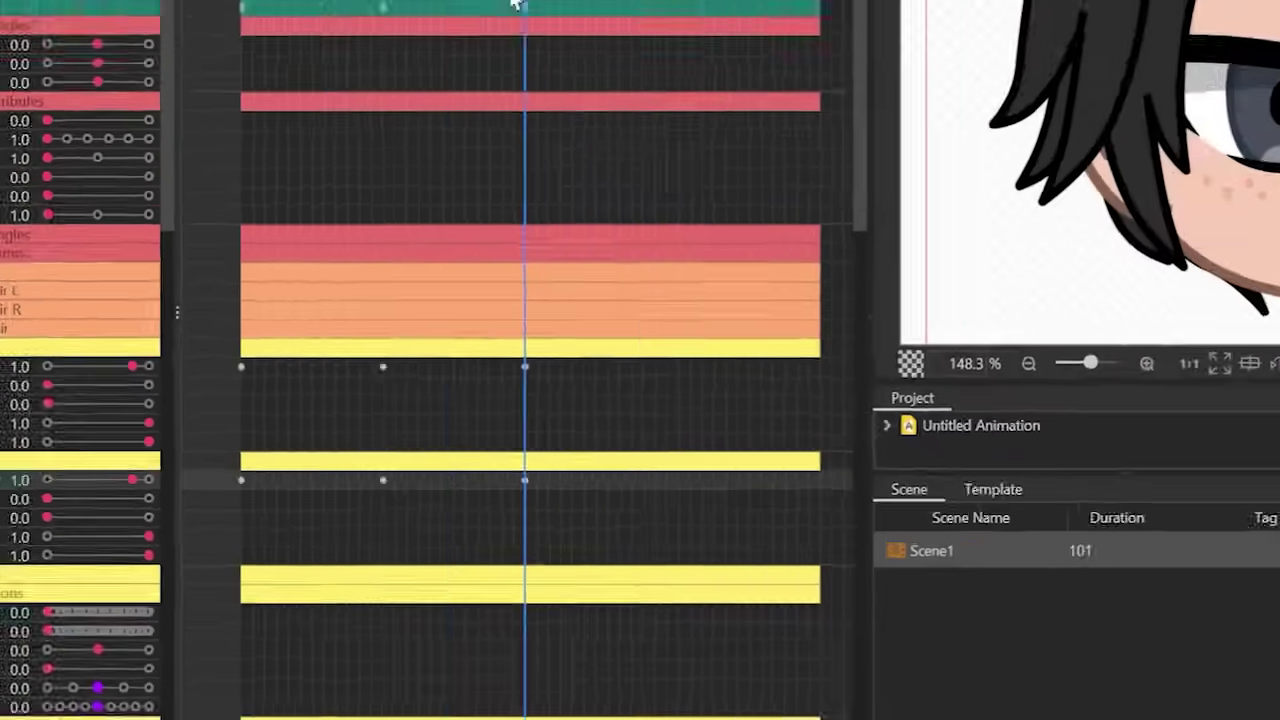
drag(333, 92, 80, 125)
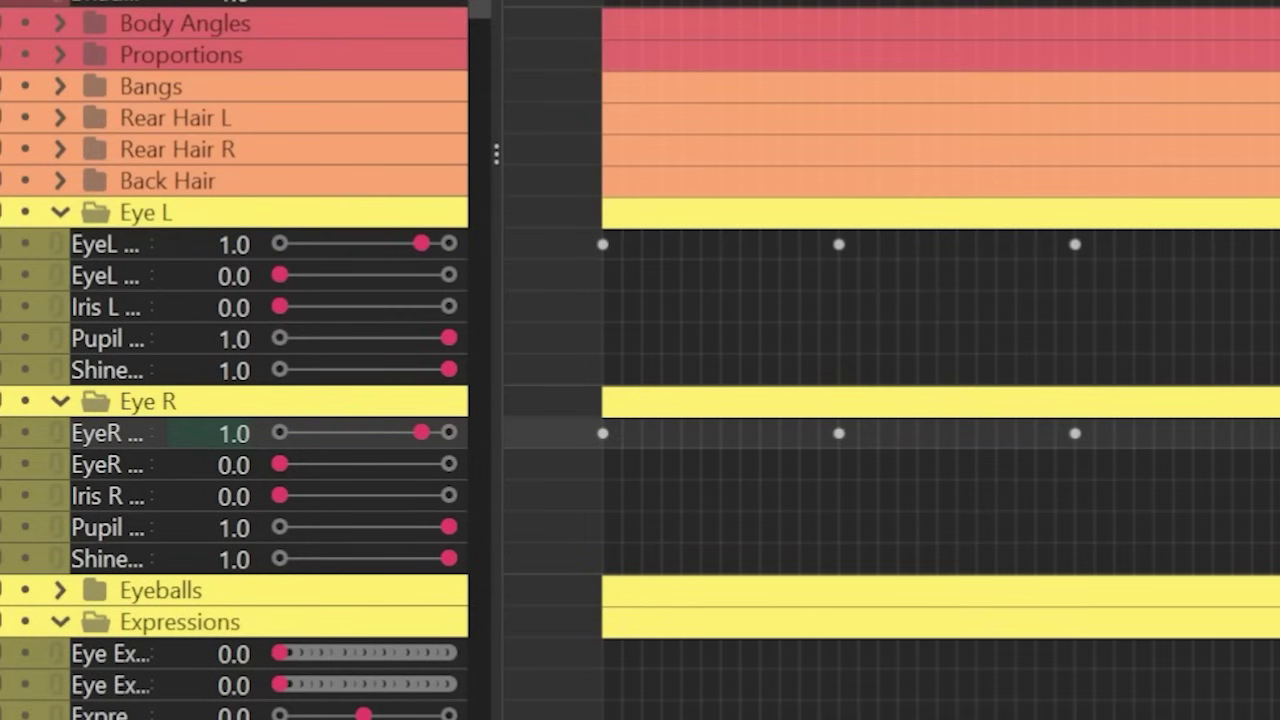
Step: Tighten the blink by moving its closed and reopened eye keyframes to frames 6 and 12, and play it back
drag(730, 12, 1072, 512)
drag(1025, 437, 959, 427)
drag(857, 8, 849, 449)
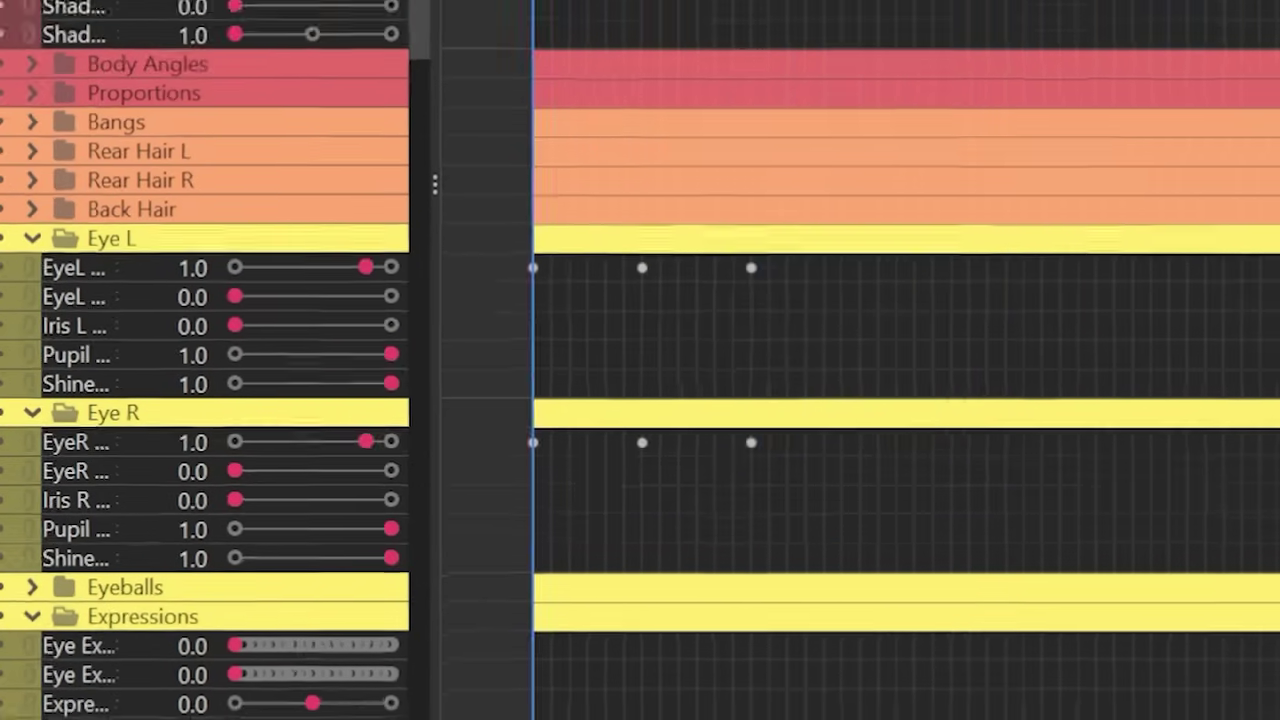
key(space)
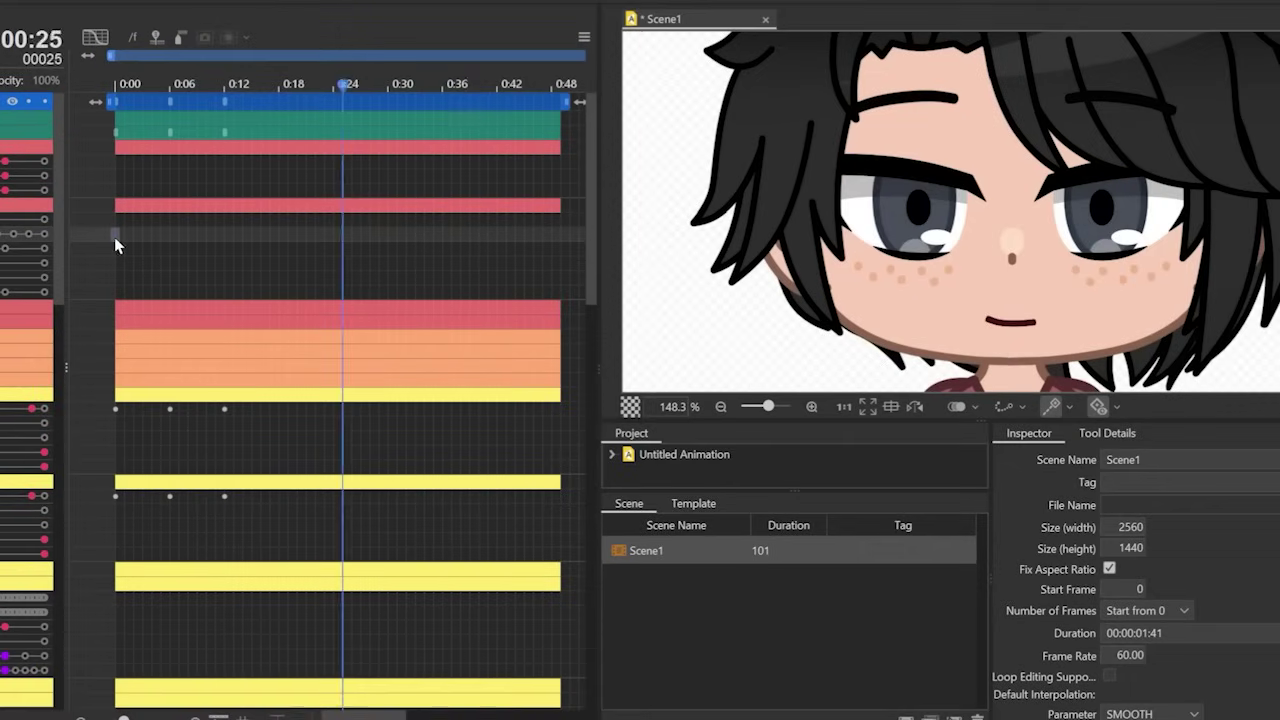
key(space)
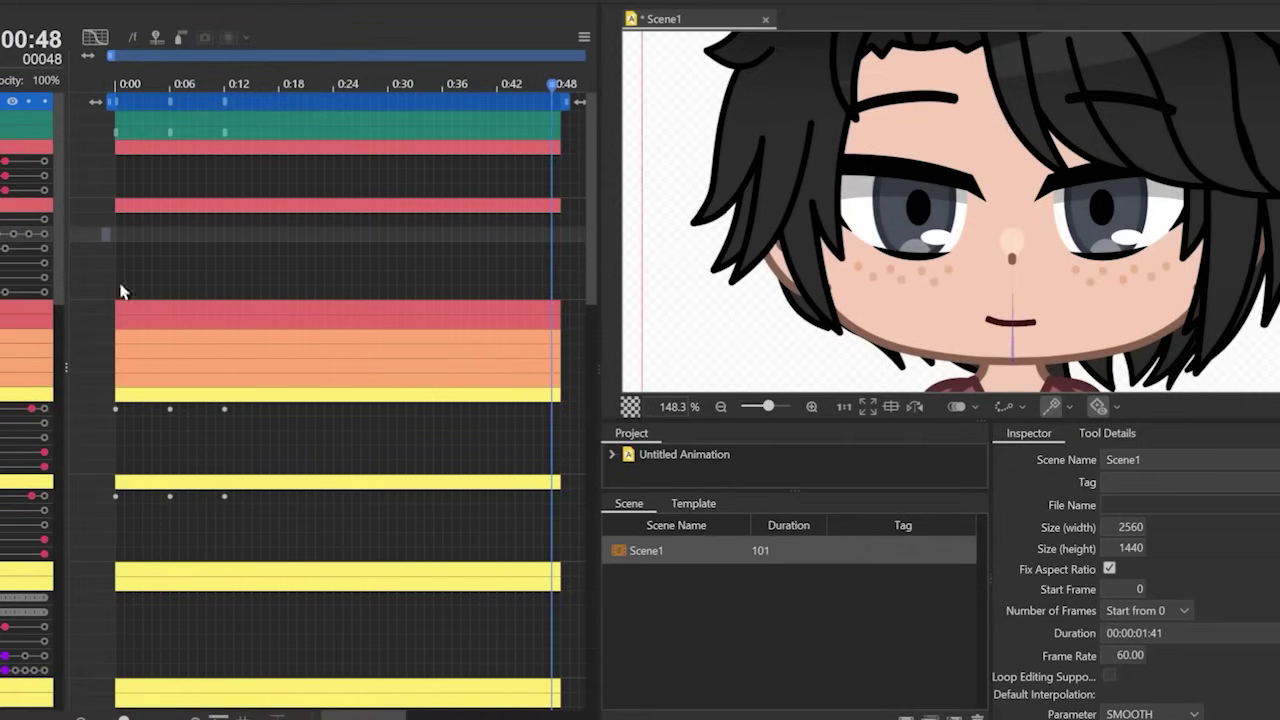
Step: Spread the eye keyframes farther apart so the last pair sits on frame 36, and play the slower blink
drag(129, 391, 310, 502)
drag(283, 386, 336, 564)
drag(316, 492, 434, 492)
drag(183, 374, 288, 525)
drag(252, 496, 279, 496)
drag(387, 366, 445, 495)
click(116, 311)
key(space)
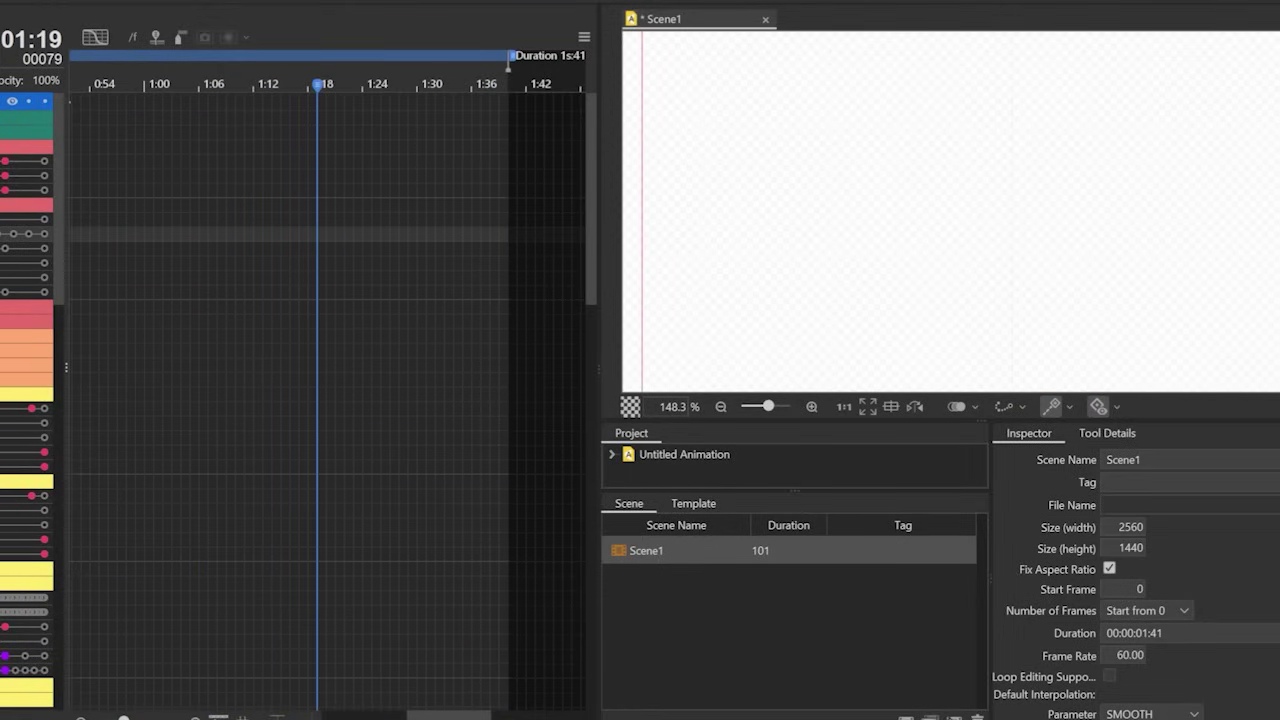
Step: Stretch the end of the Kyle_PSD track to about 1:27 in the timeline
scroll(1005, 171, down, 3)
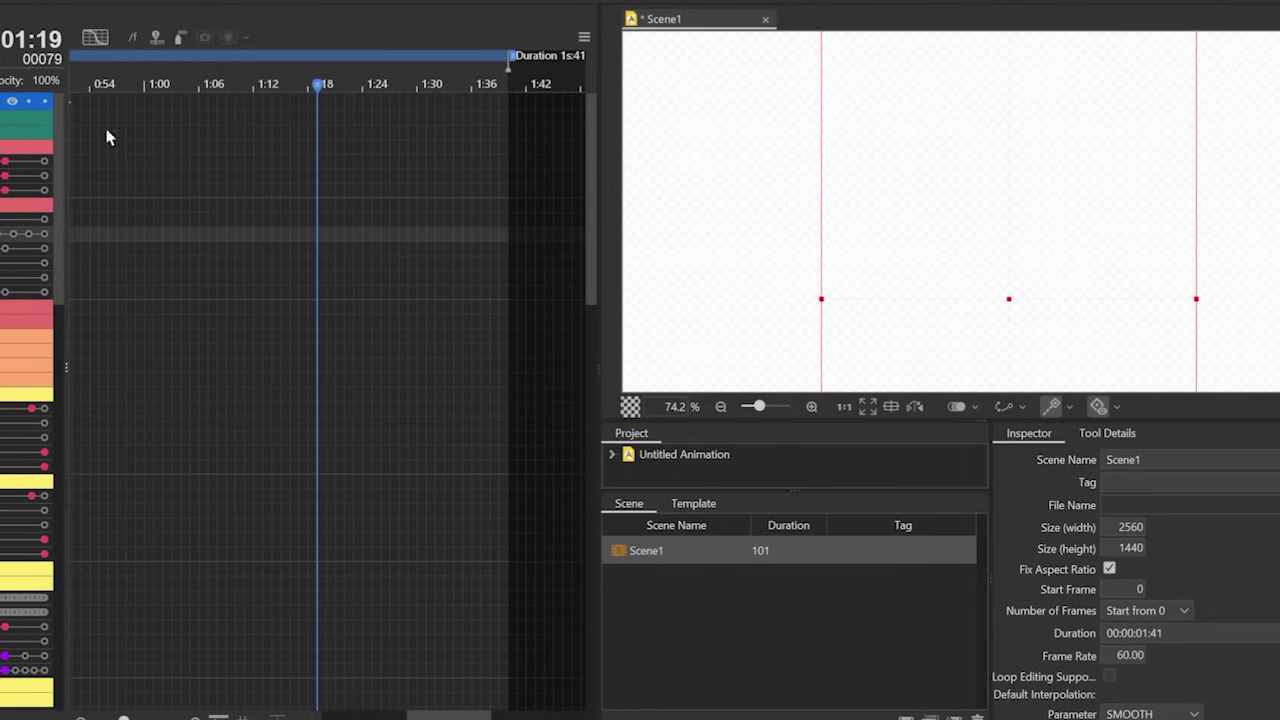
drag(442, 715, 417, 715)
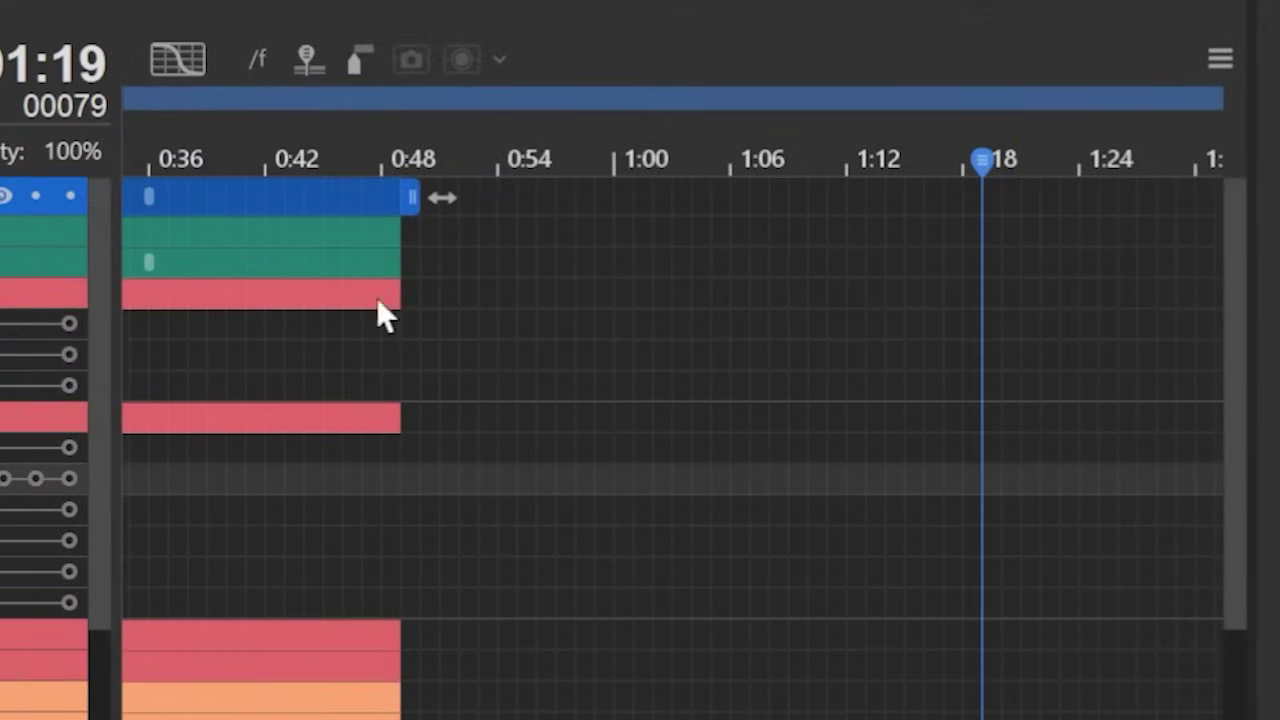
drag(420, 197, 1148, 240)
Step: Extend the scene duration to 2s:02f (122 frames) and stretch the work area and Kyle_PSD track to the new end
scroll(672, 400, right, 6)
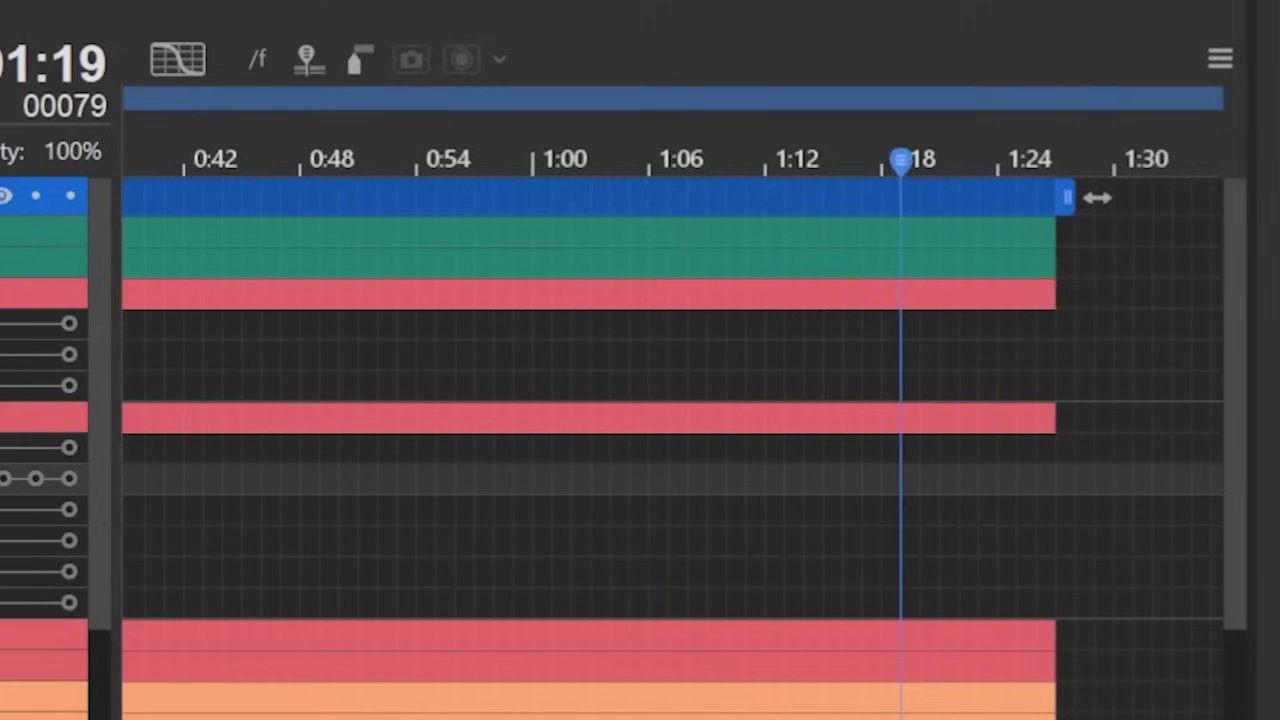
mouse_move(791, 100)
mouse_down()
mouse_move(900, 100)
mouse_move(814, 114)
mouse_move(909, 94)
mouse_move(484, 103)
mouse_move(366, 126)
mouse_move(957, 109)
mouse_move(366, 120)
mouse_move(943, 113)
mouse_move(880, 105)
mouse_up()
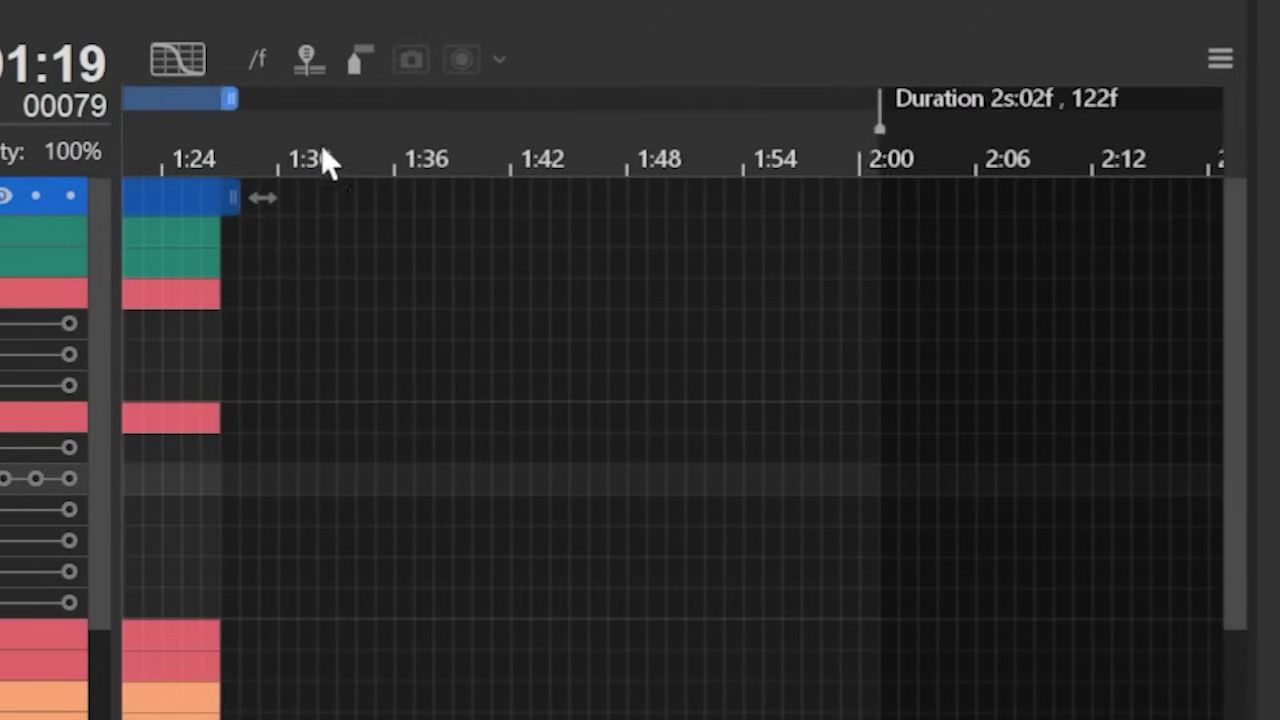
drag(224, 102, 928, 94)
drag(245, 210, 903, 206)
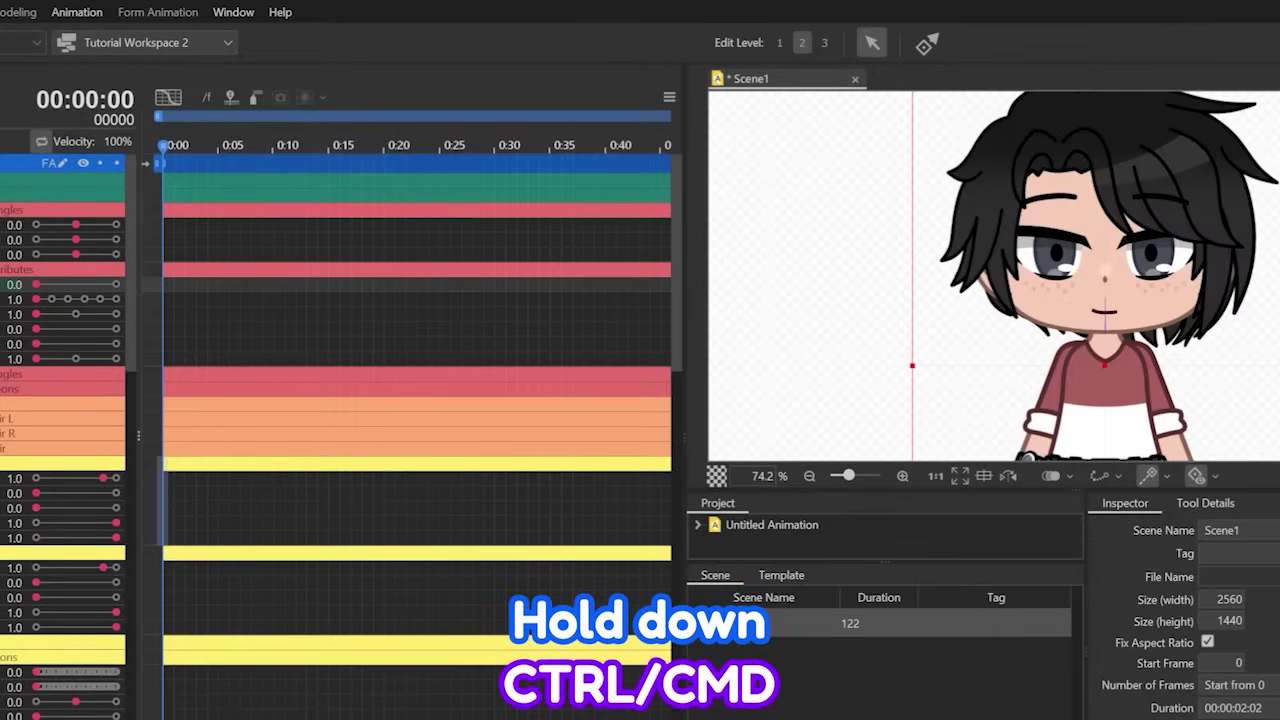
Step: Try keyframing whole parameter folders such as Head Angles, Face Attributes and Eye L, and all Live2D Parameters at once, on frame 0
scroll(416, 404, up, 3)
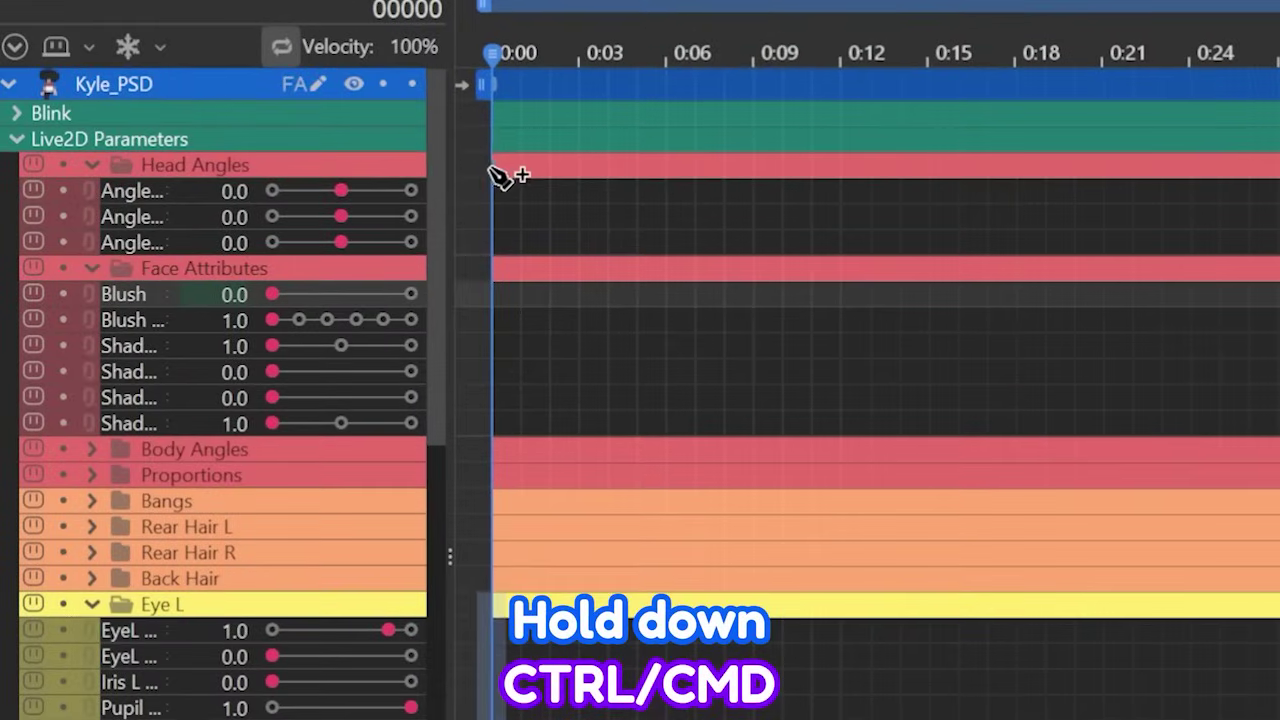
ctrl+click(491, 169)
ctrl+click(493, 272)
ctrl+click(500, 614)
ctrl+click(498, 718)
key(ctrl+z)
key(ctrl+z)
key(ctrl+z)
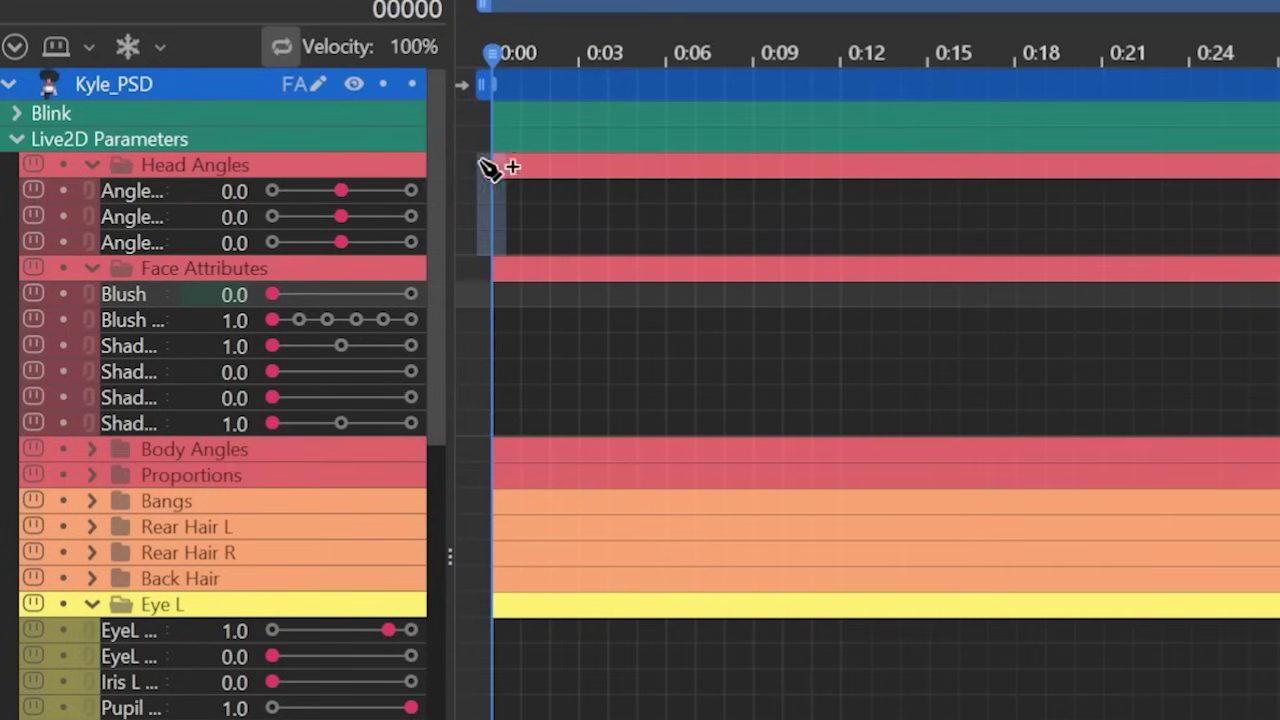
click(492, 141)
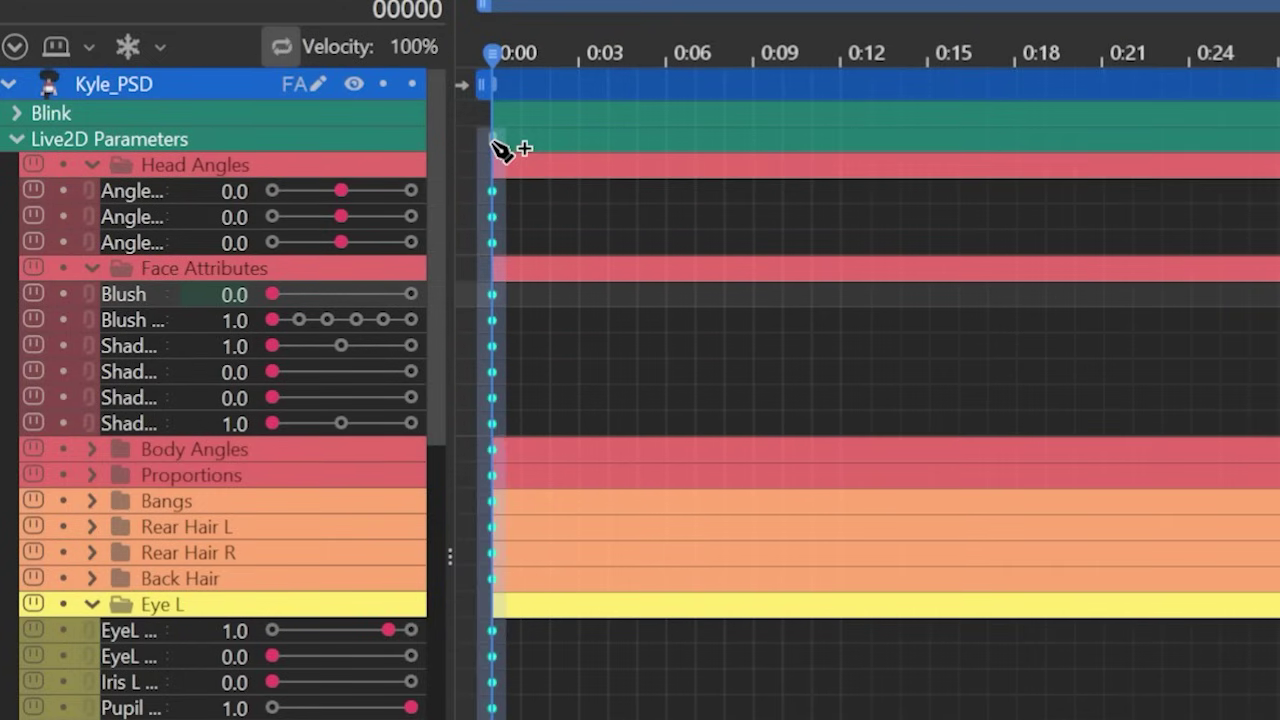
key(ctrl+z)
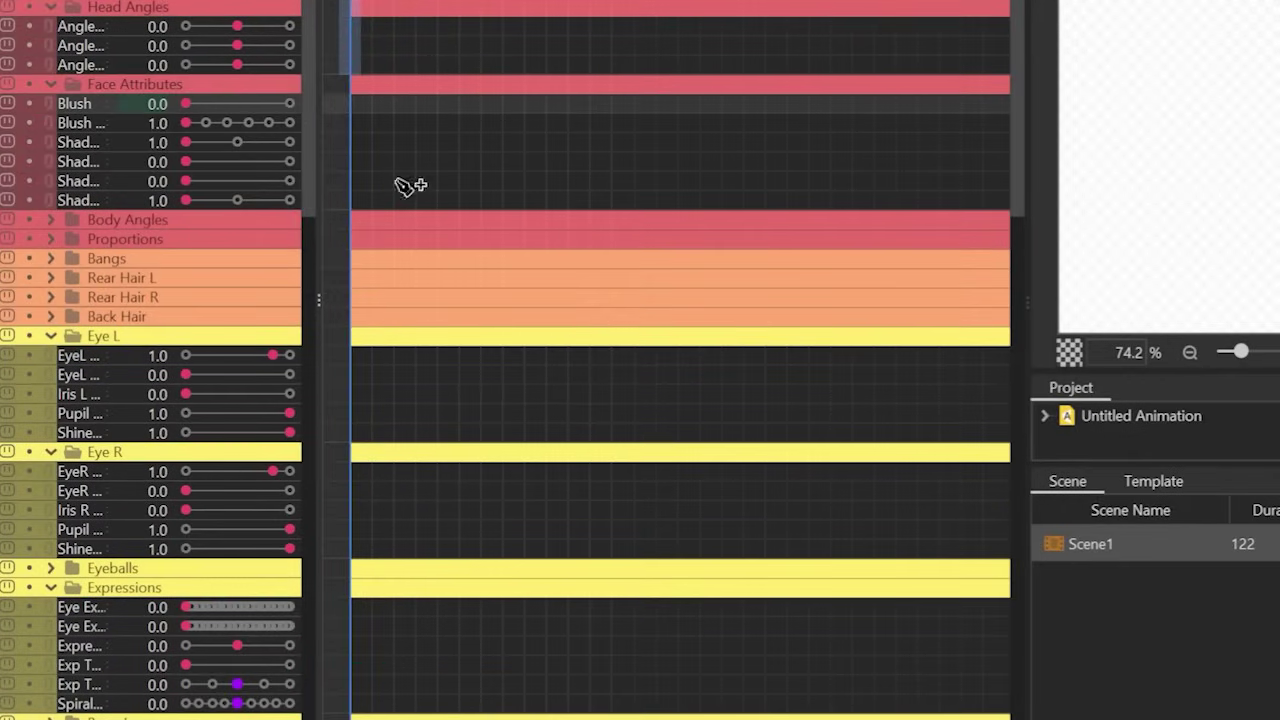
Step: Try adding scattered keyframes to individual face and eye parameters and to the whole Eye L and Expressions folders
ctrl+click(459, 142)
ctrl+click(546, 181)
ctrl+click(656, 181)
ctrl+click(460, 395)
click(481, 529)
click(634, 510)
click(657, 375)
click(524, 337)
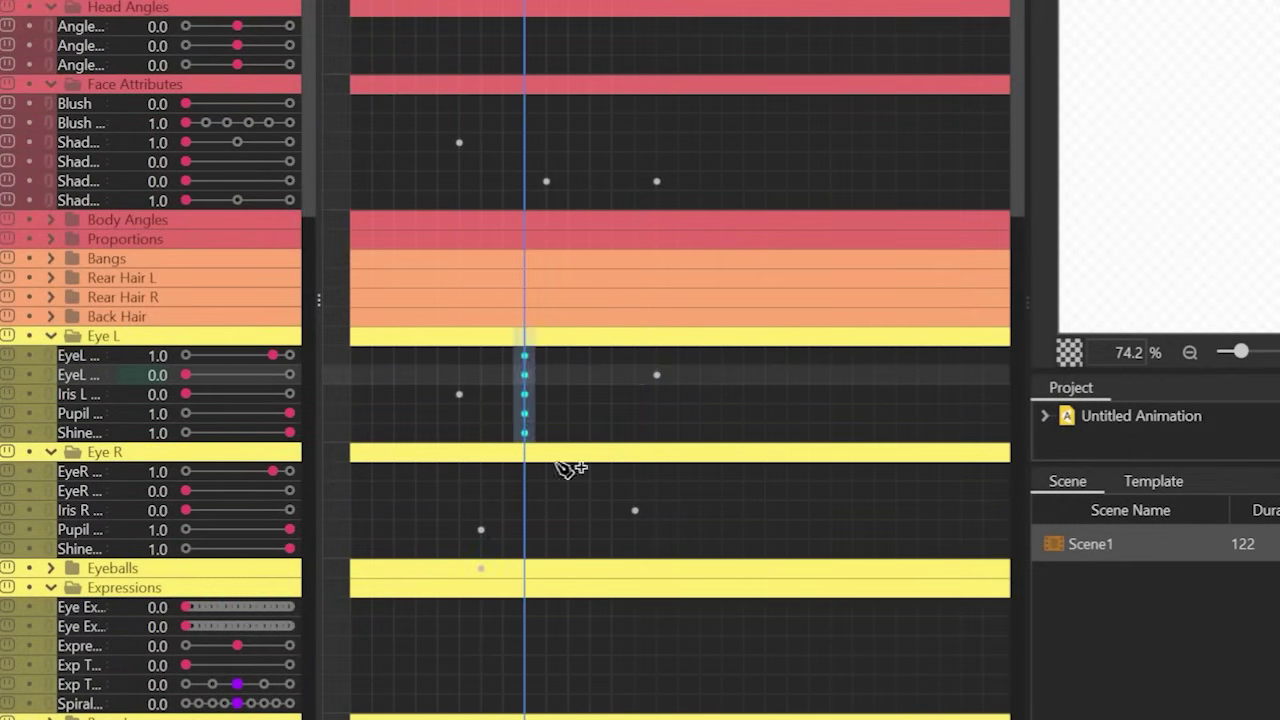
click(720, 590)
click(526, 626)
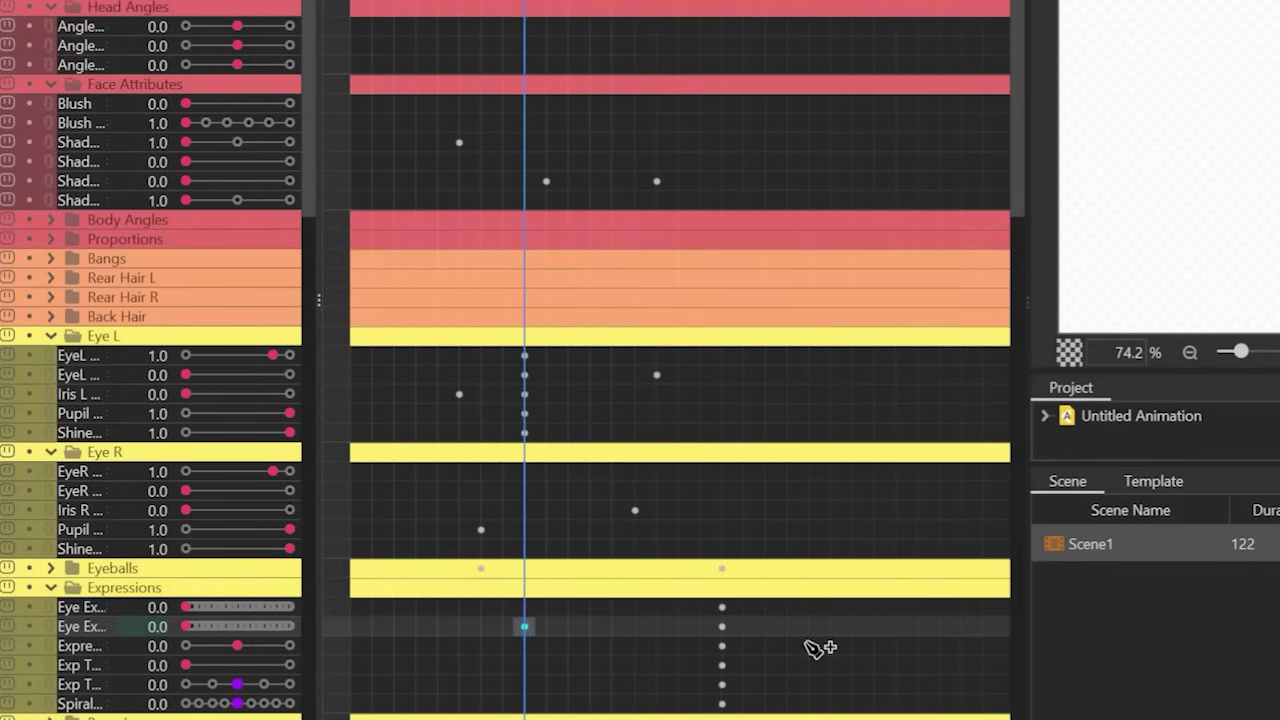
key(ctrl+z)
key(ctrl+z)
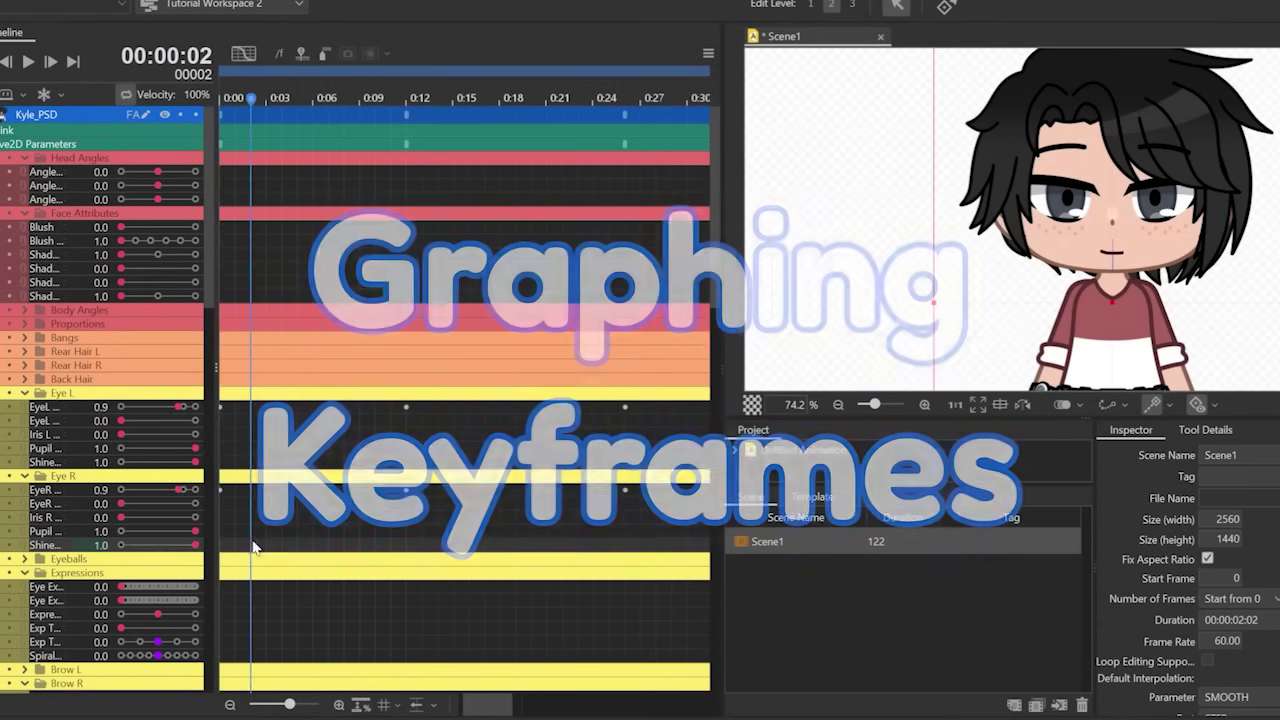
Step: Switch the timeline to the graph editor and show the curve of the first EyeL parameter
drag(495, 704, 484, 704)
click(260, 167)
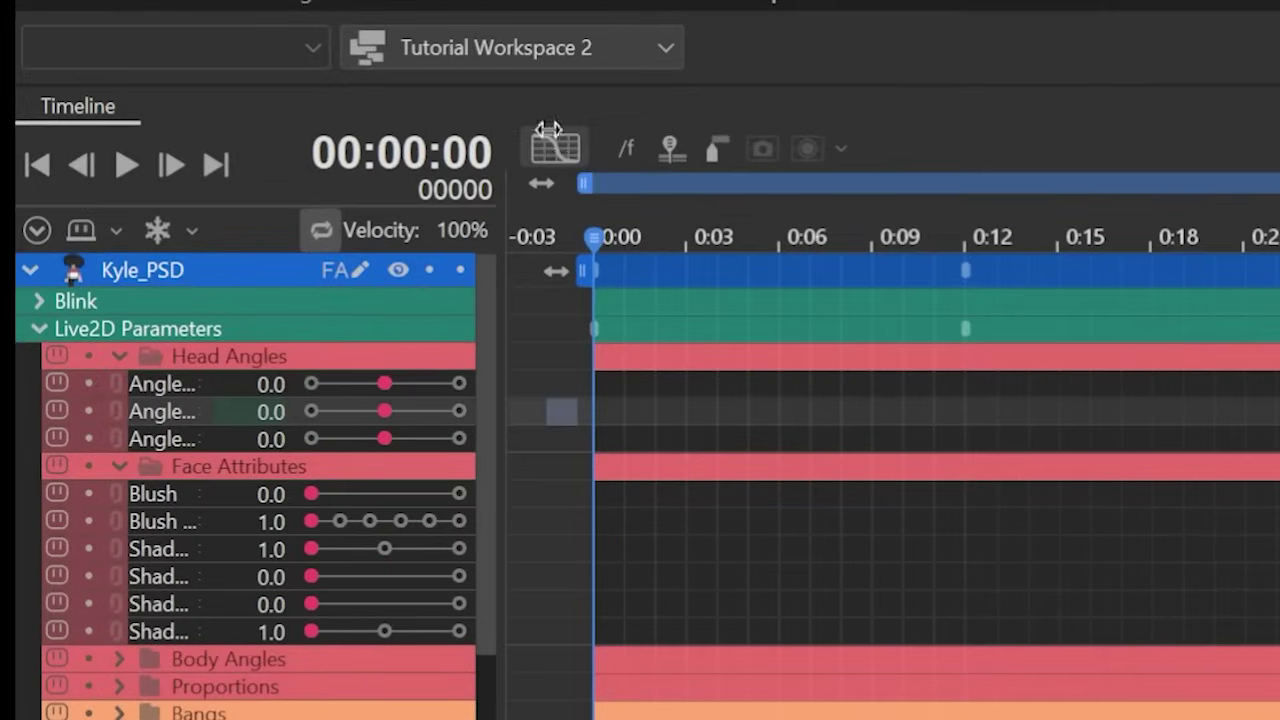
click(553, 152)
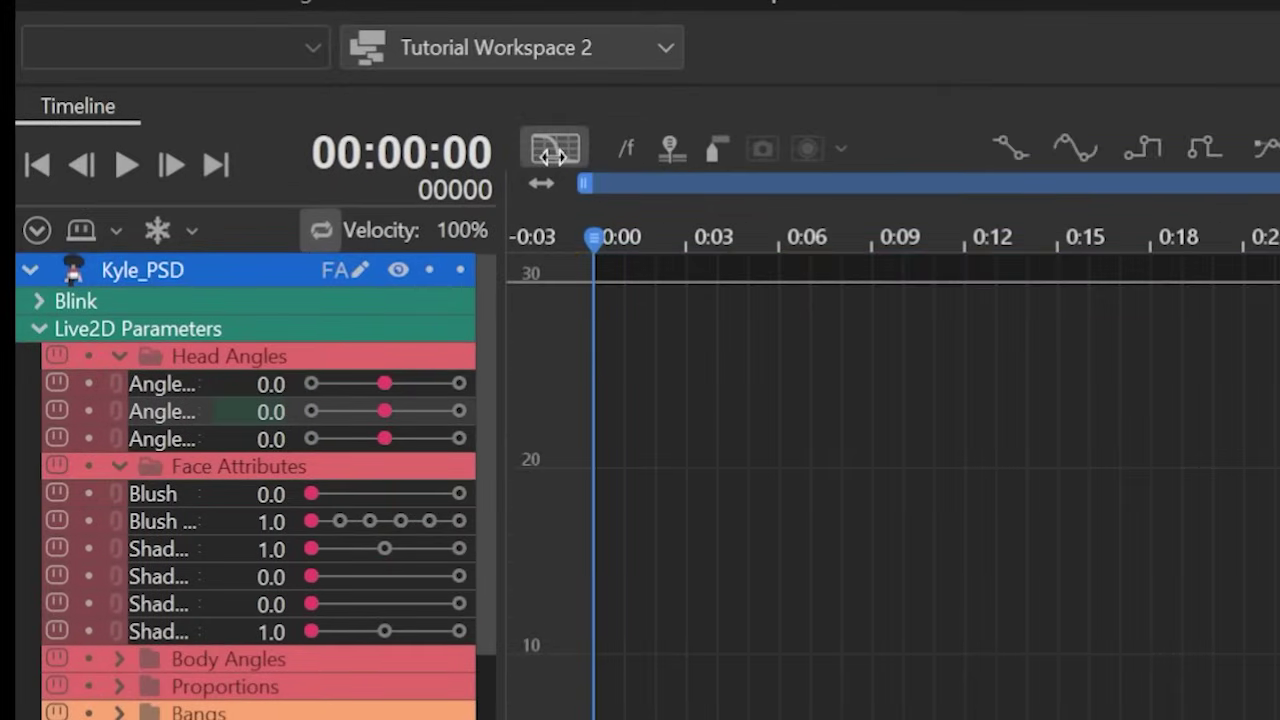
click(172, 163)
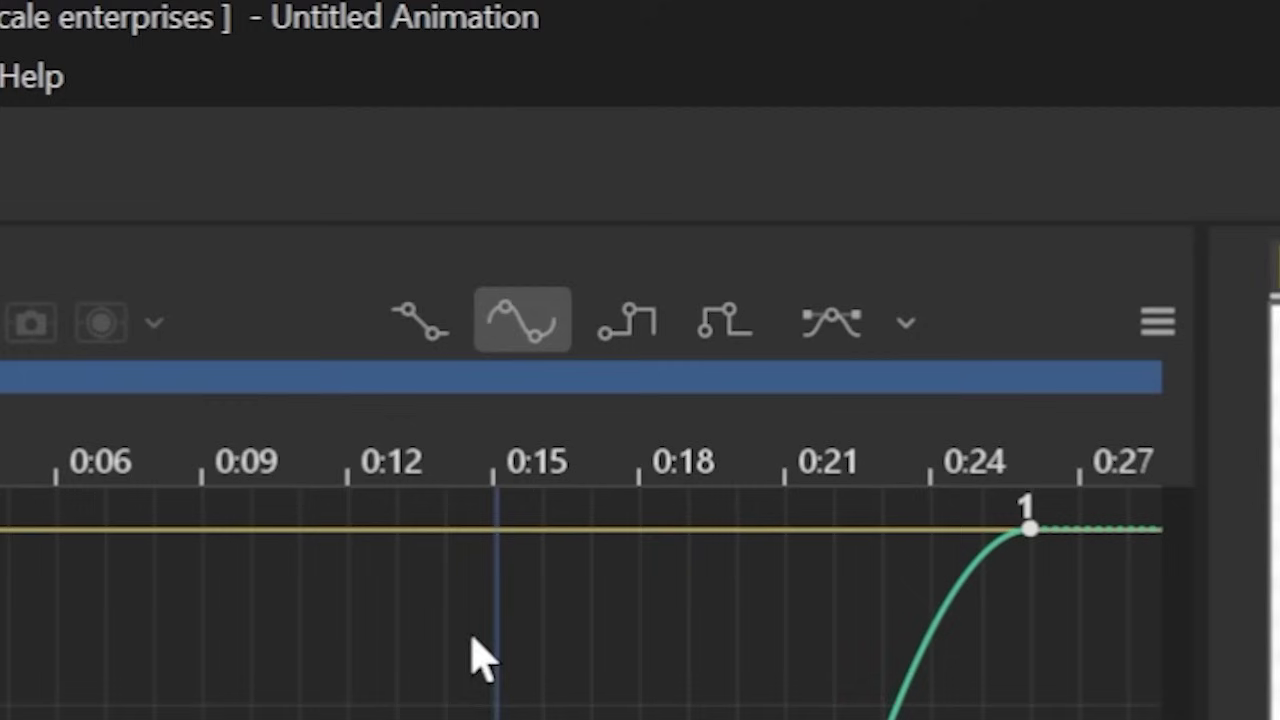
click(692, 480)
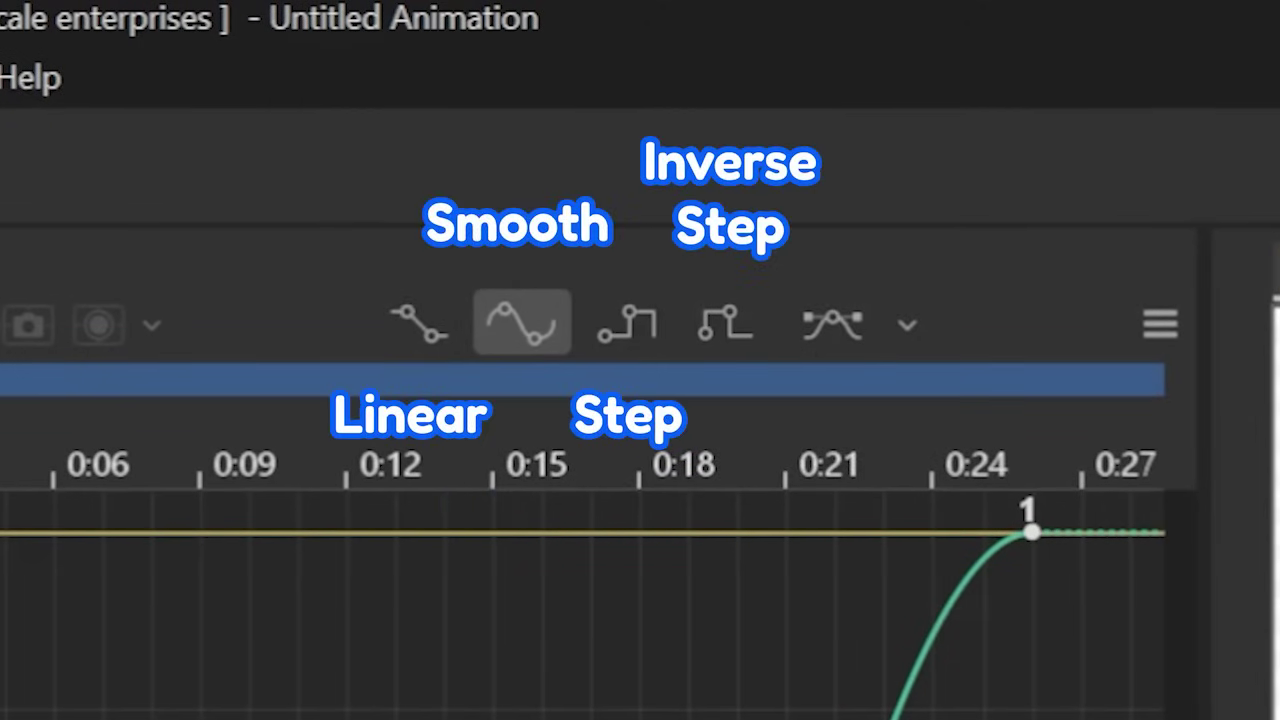
Step: Try Linear and Inverse Step interpolation on the first segment of the EyeL curve, play it back and restore Smooth
click(420, 330)
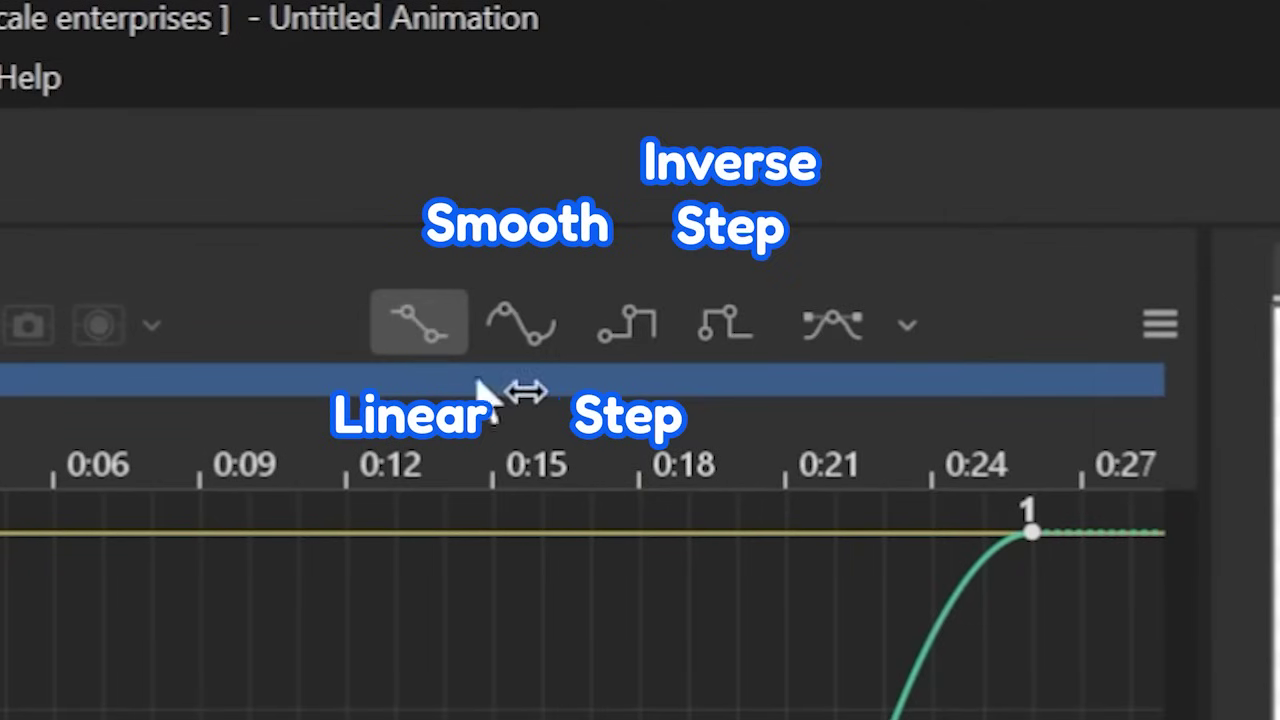
key(space)
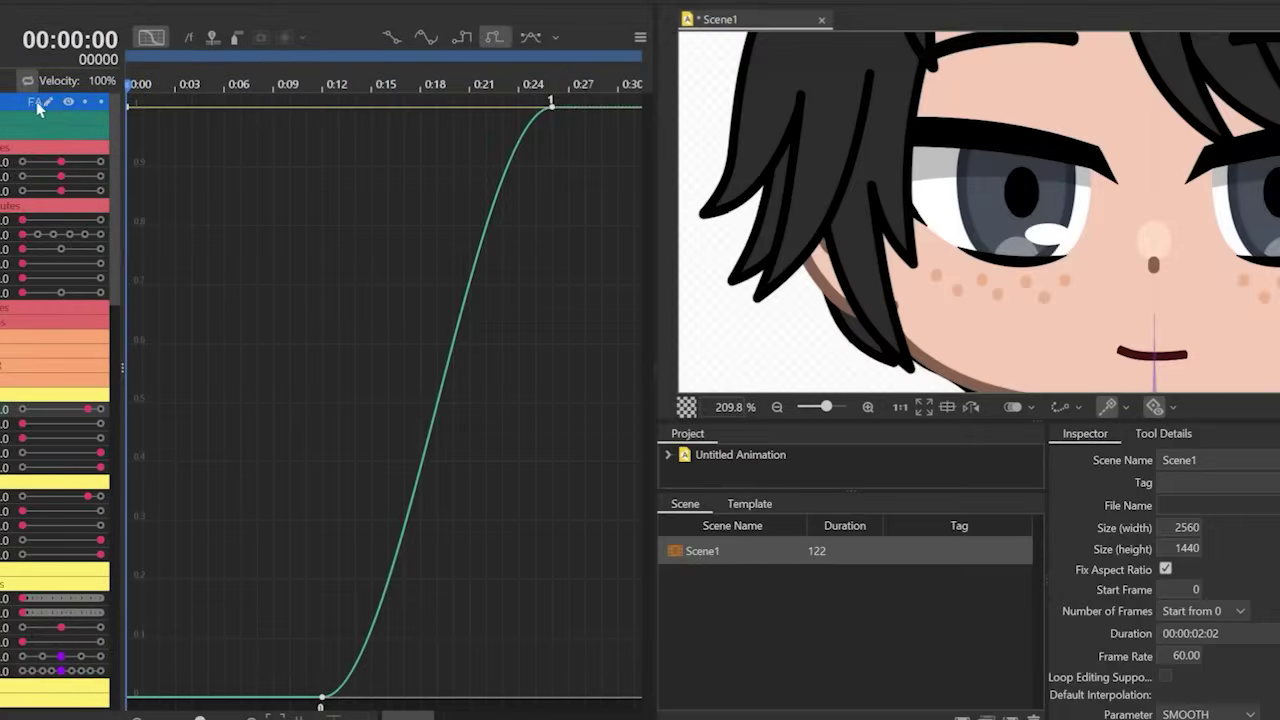
click(426, 38)
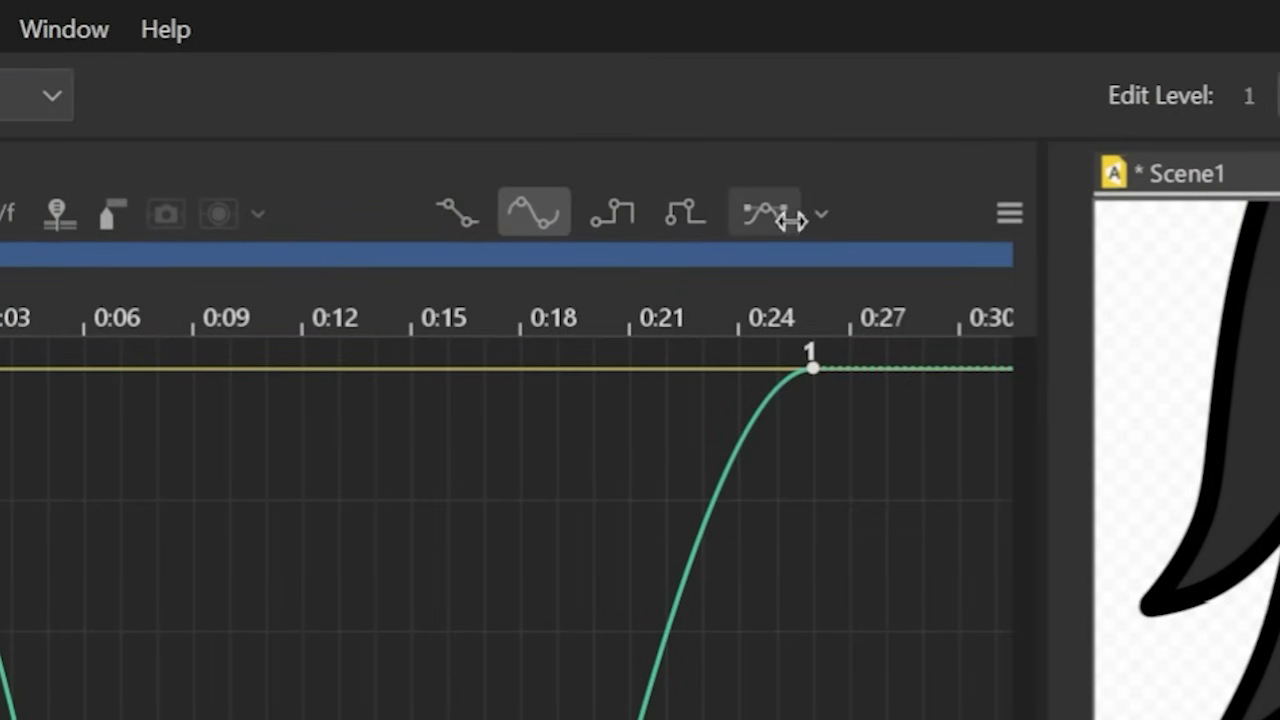
Step: Set the EyeL curve's first segment to Bezier and reshape its handles for a fast start, slow middle and fast end
click(760, 231)
drag(317, 100, 267, 500)
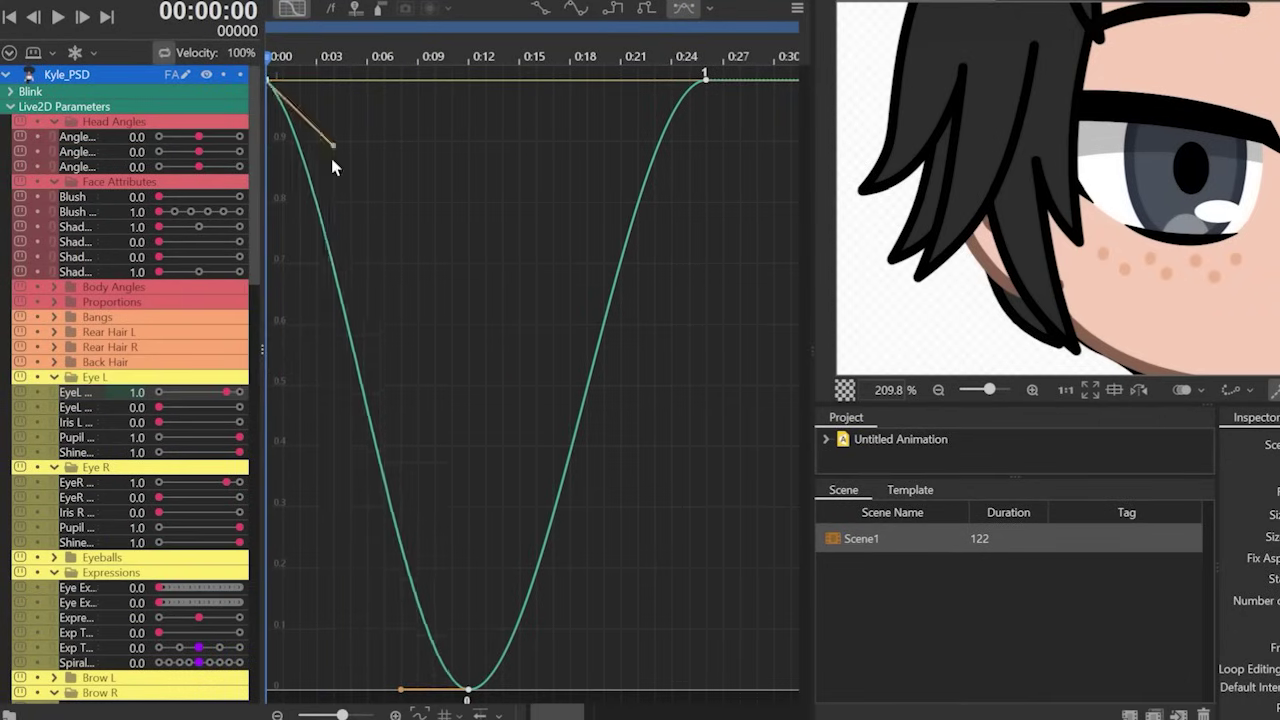
key(space)
drag(401, 691, 353, 630)
key(space)
drag(336, 680, 468, 304)
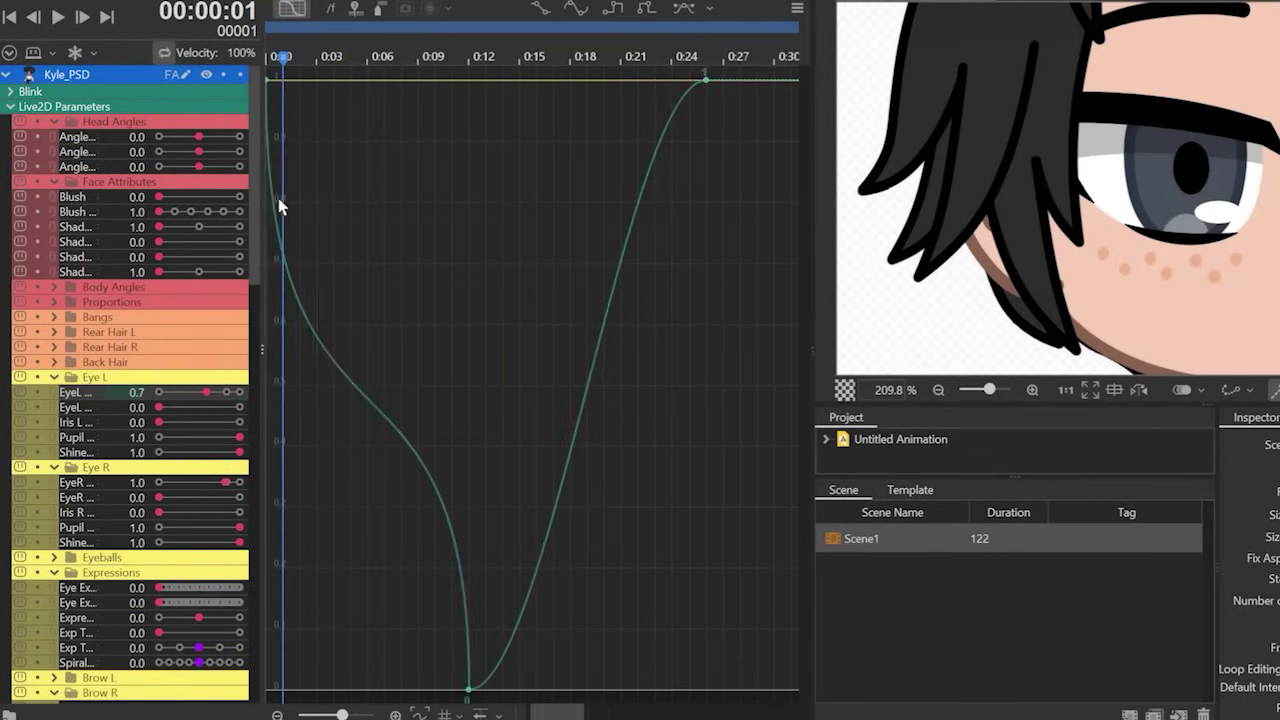
Step: Pull the first key's Bezier handle out to about frame 12 just above the 1.0 line and preview the blink
drag(268, 500, 530, 146)
key(space)
drag(477, 54, 284, 75)
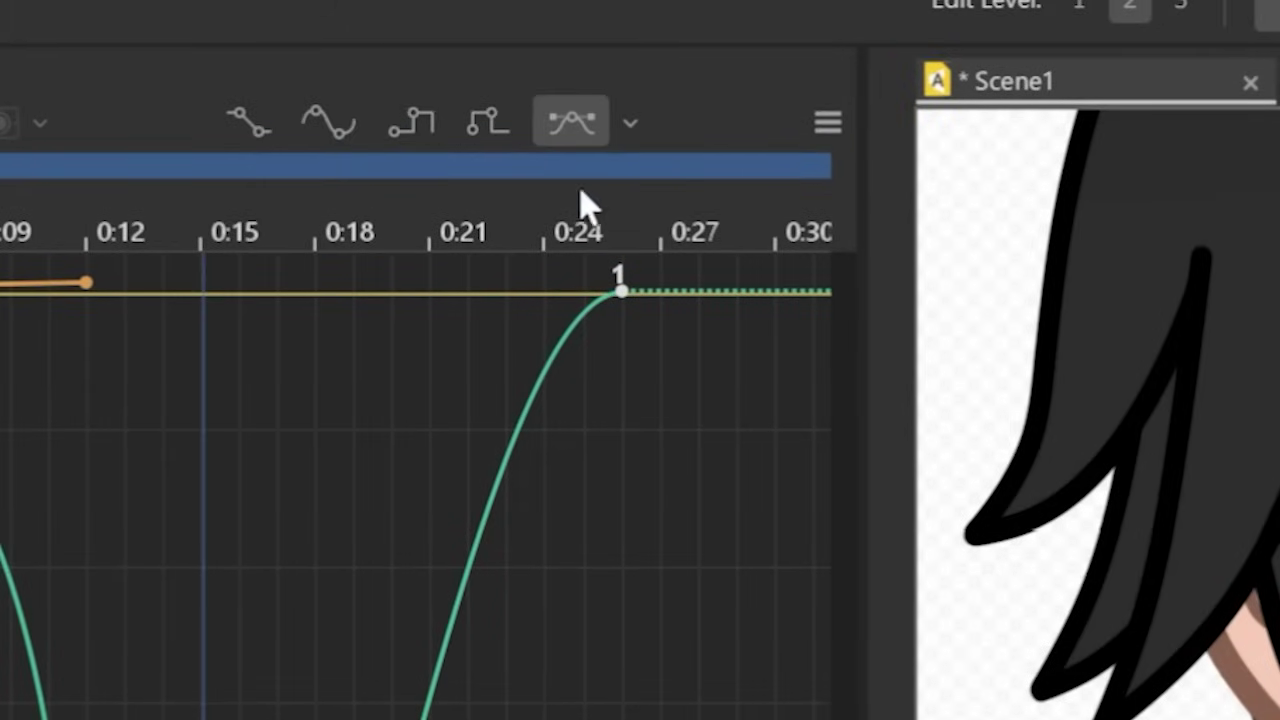
Step: Try the smooth linear, smooth cubic-in and cubic Bezier presets on the first segment of the EyeL curve
click(633, 125)
mouse_move(717, 178)
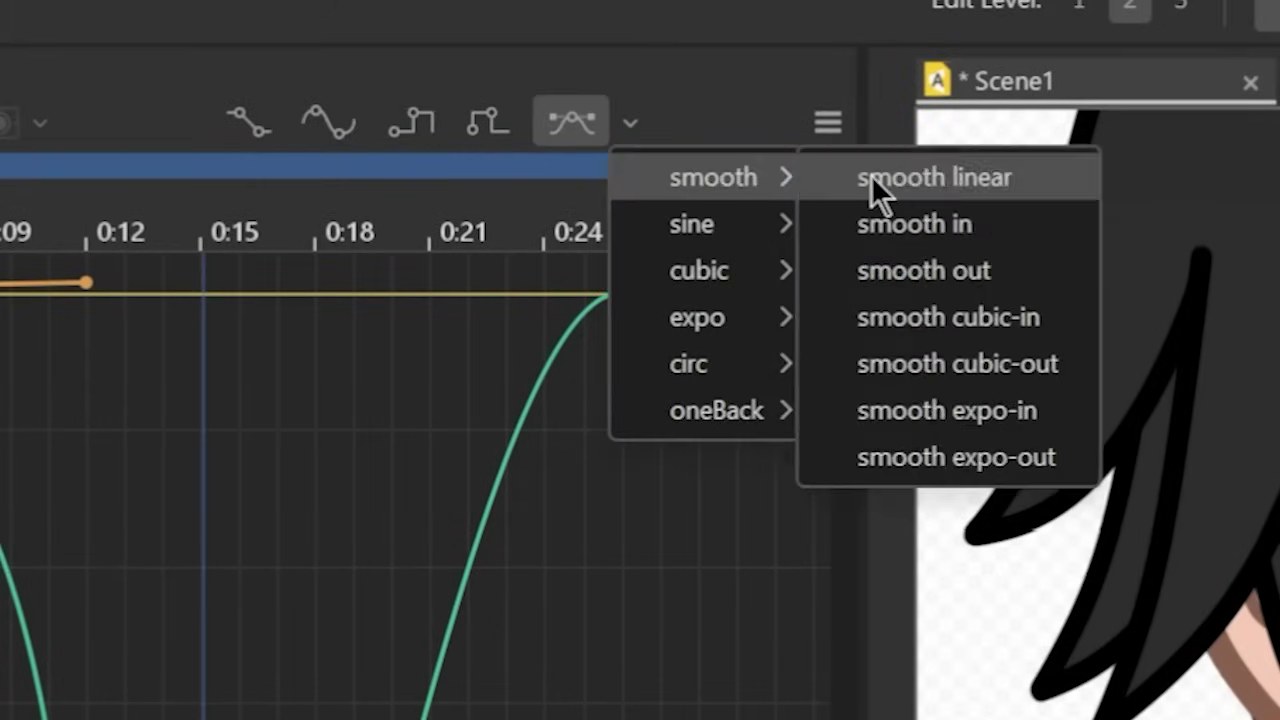
click(873, 177)
click(630, 124)
mouse_move(743, 206)
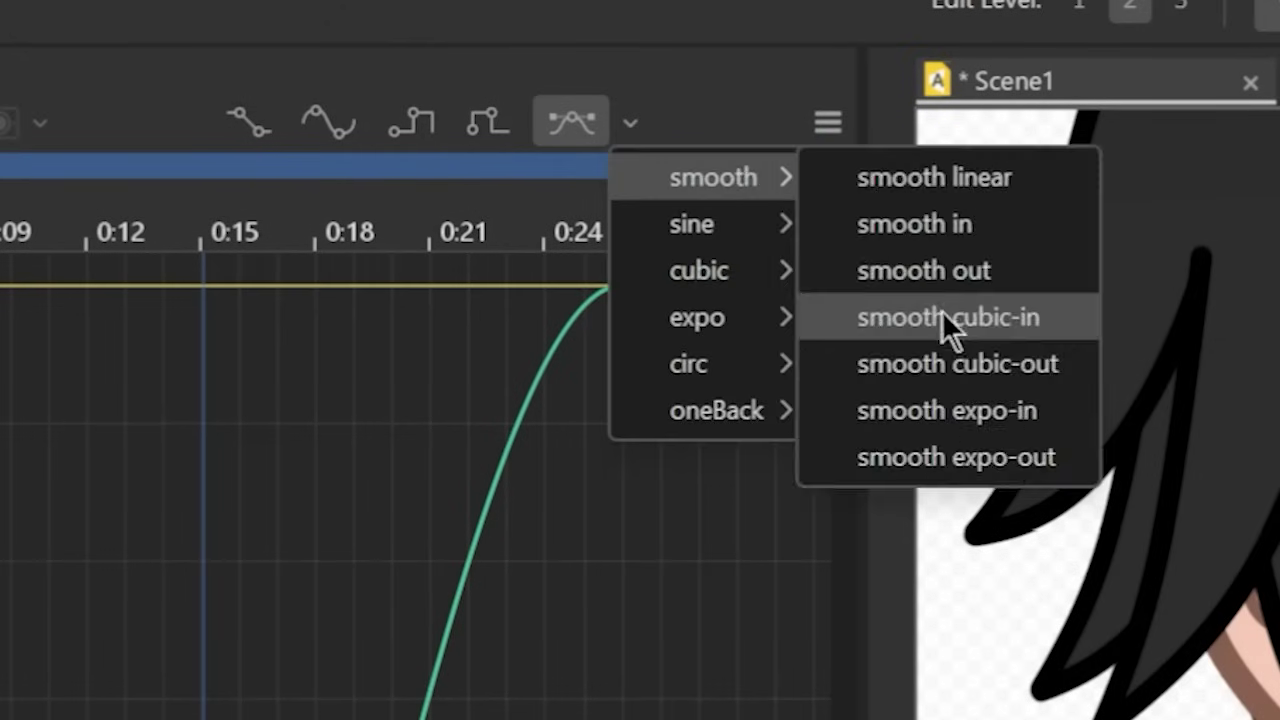
click(949, 329)
click(642, 105)
mouse_move(751, 254)
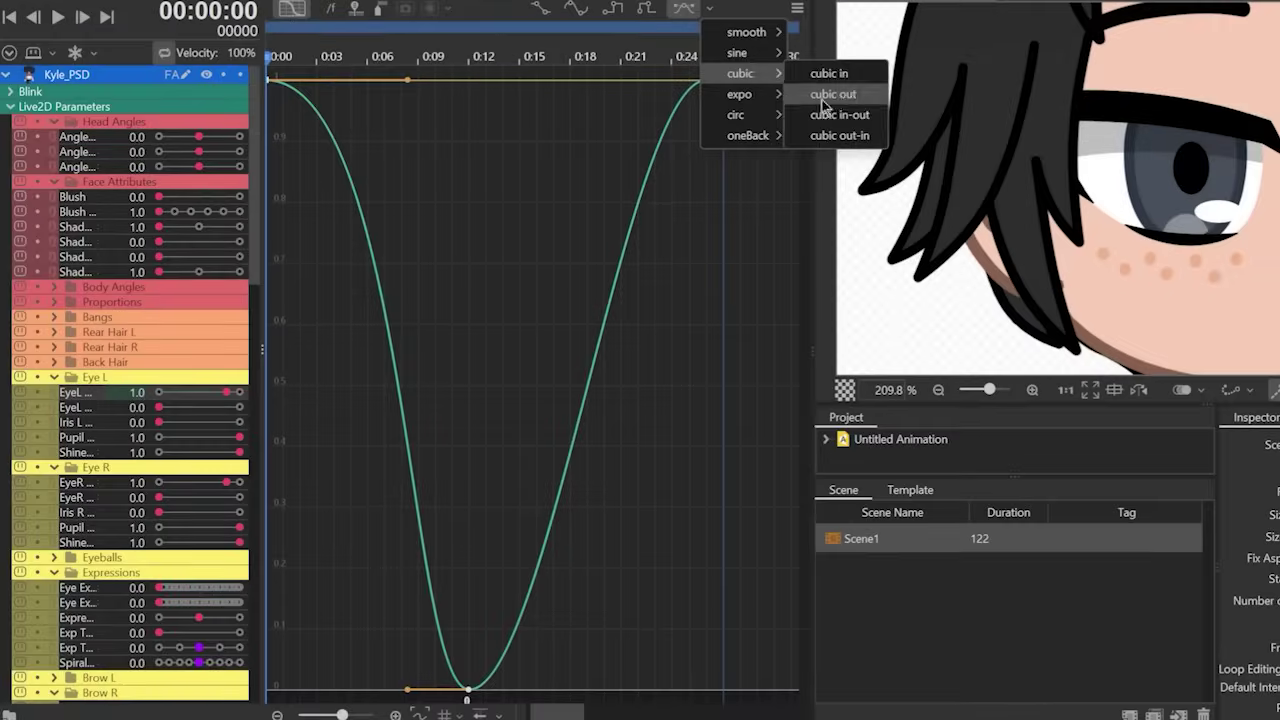
click(892, 285)
click(709, 8)
mouse_move(720, 114)
click(755, 127)
click(372, 42)
drag(372, 42, 222, 80)
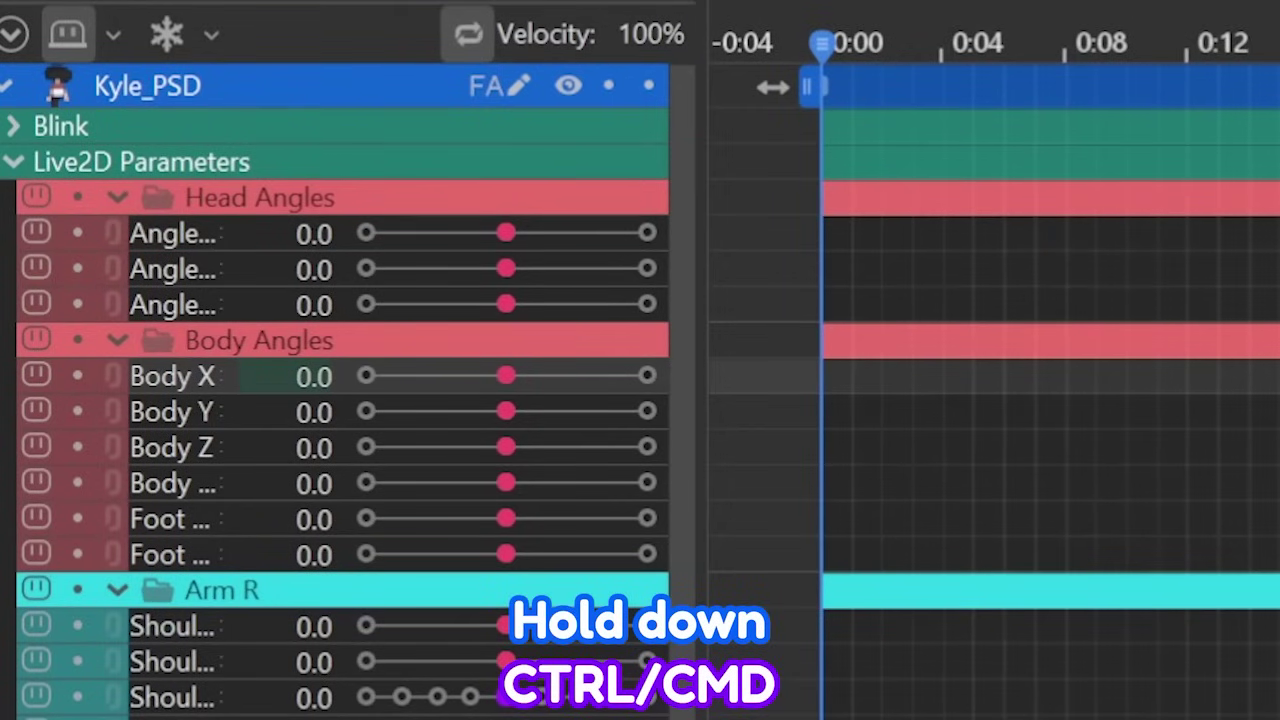
Step: Add keyframes to all Live2D parameters at frame 0 and turn the character with the first head angle at 30.0 and Body X at 10.0
ctrl+click(823, 167)
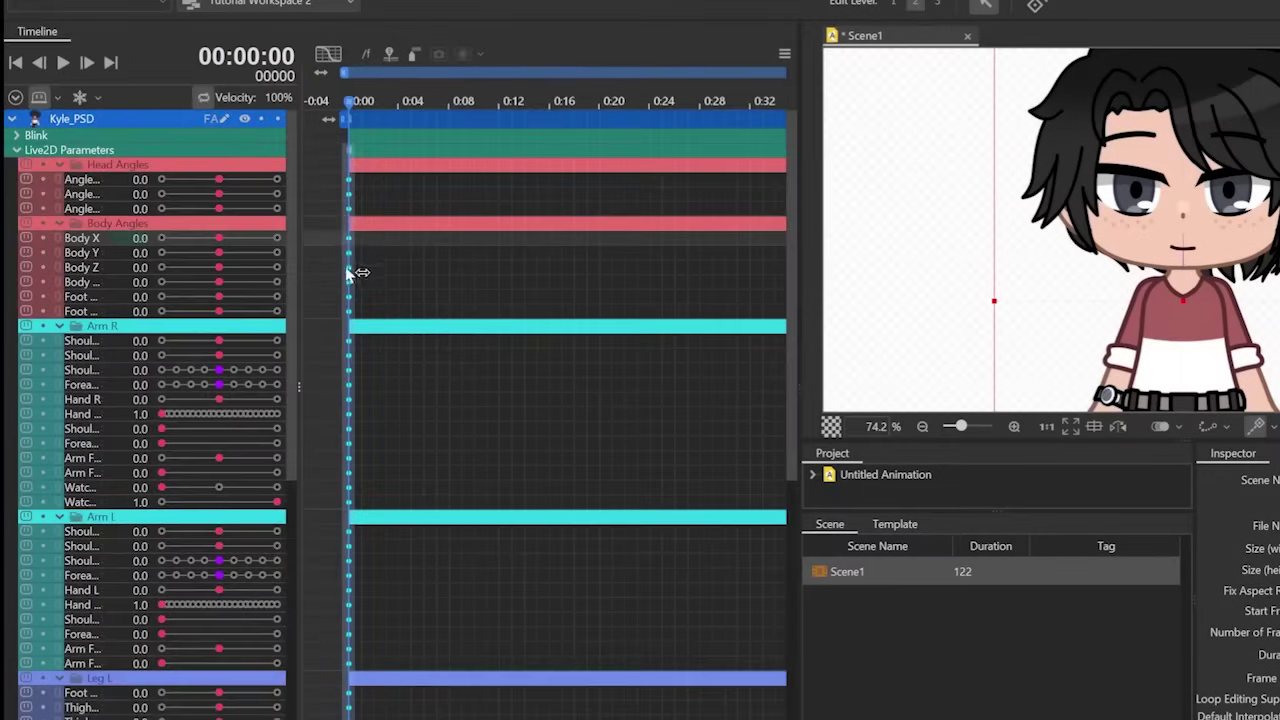
scroll(376, 706, down, 8)
scroll(372, 640, up, 6)
scroll(178, 320, down, 4)
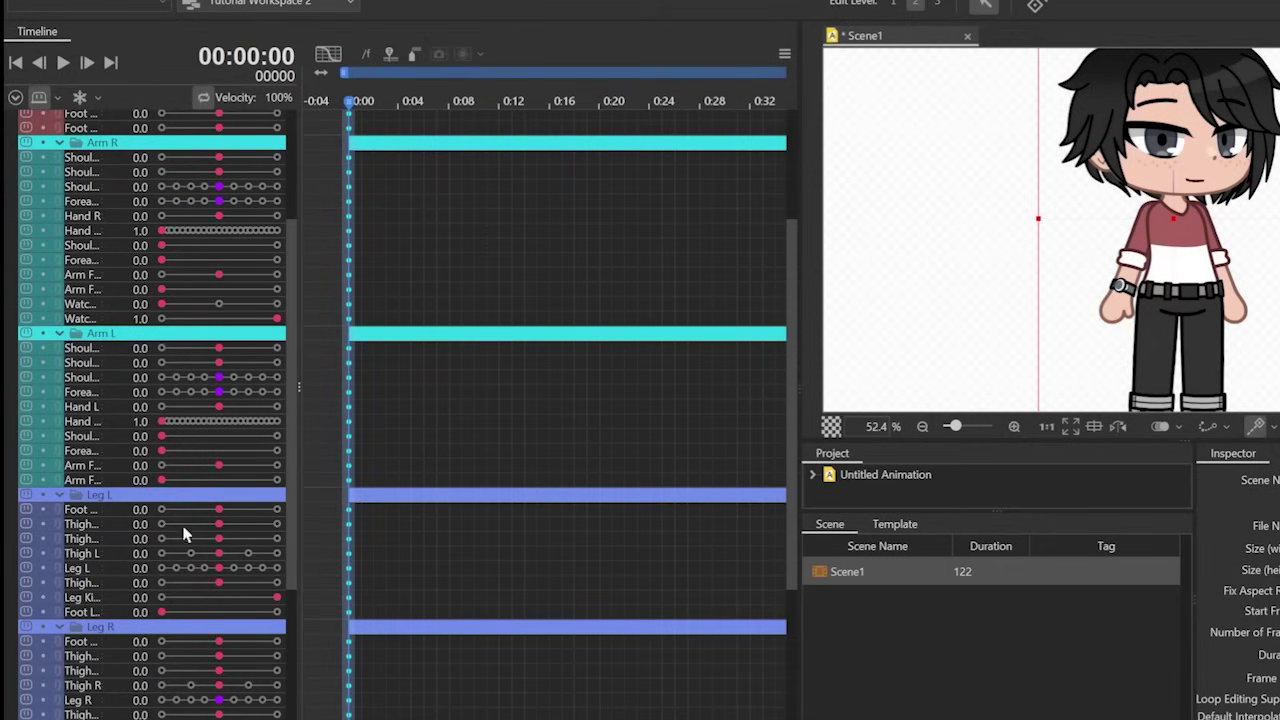
Step: Set Arm R's lower Shoulder and Forearm parameters to 0.4, Arm L's second Hand to 2.0 and Leg R's last Foot to 0.1
drag(219, 276, 237, 280)
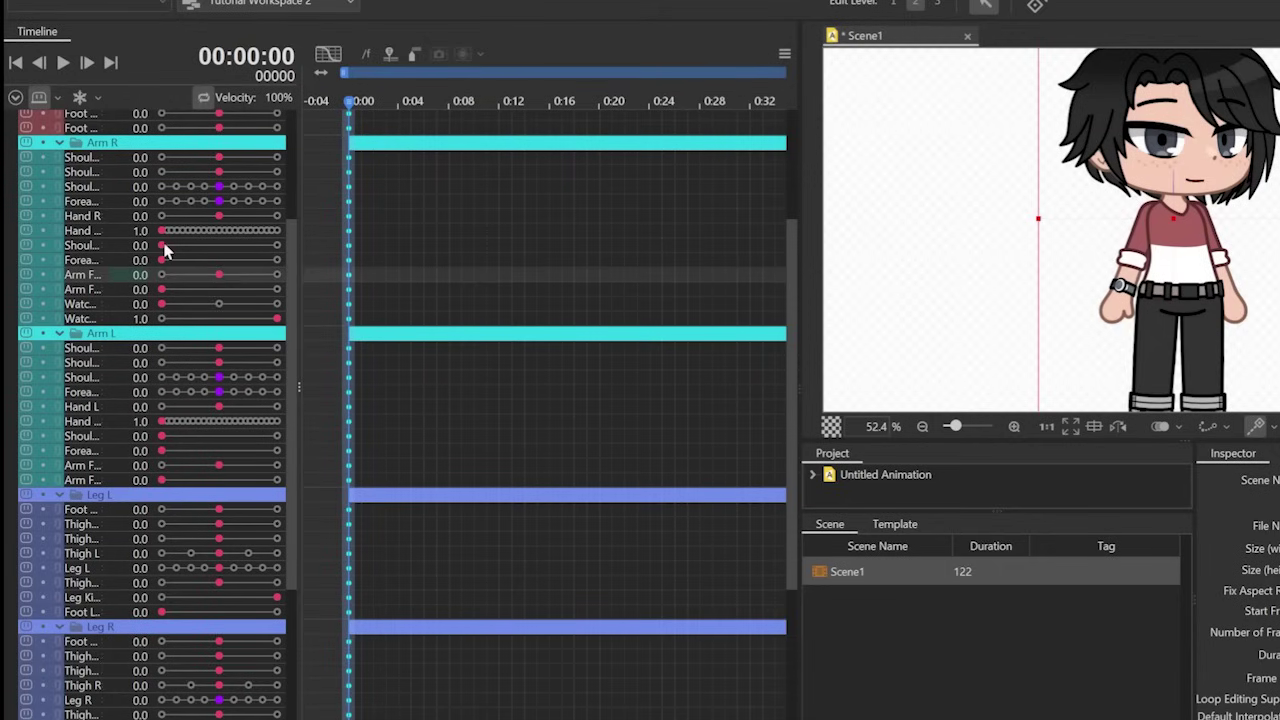
drag(170, 255, 213, 265)
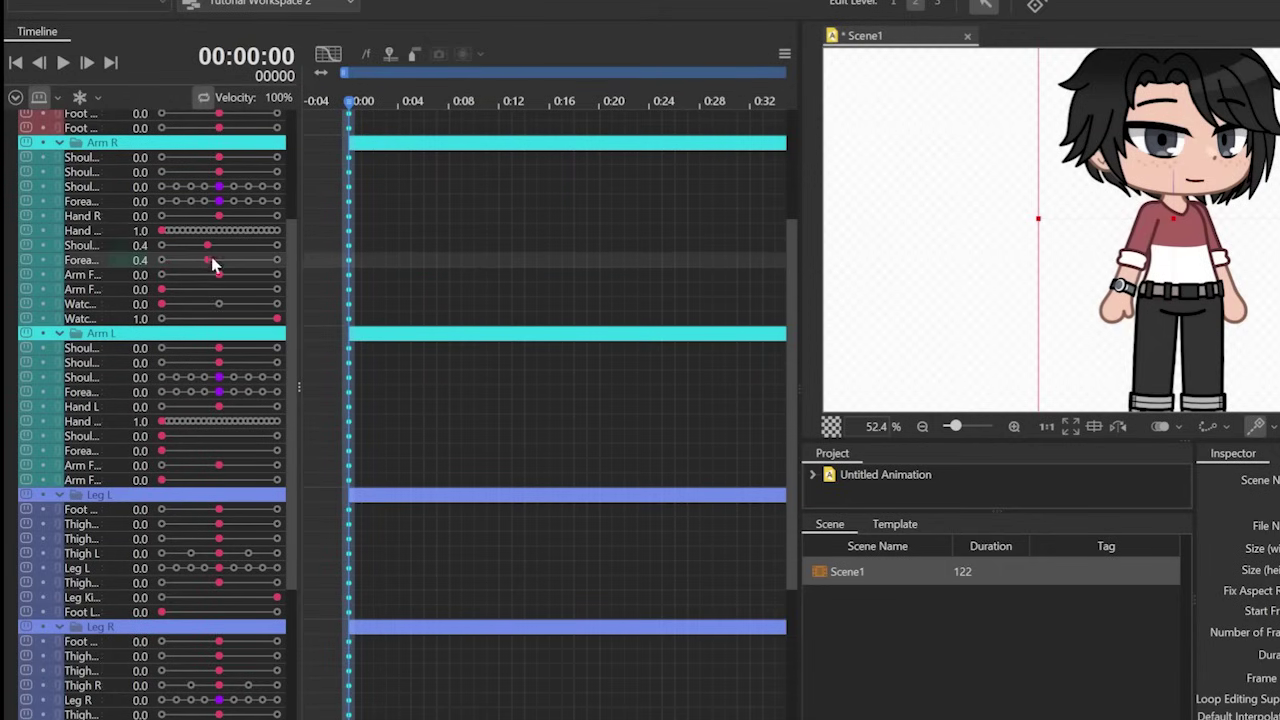
click(170, 428)
scroll(185, 440, up, 3)
scroll(202, 459, down, 5)
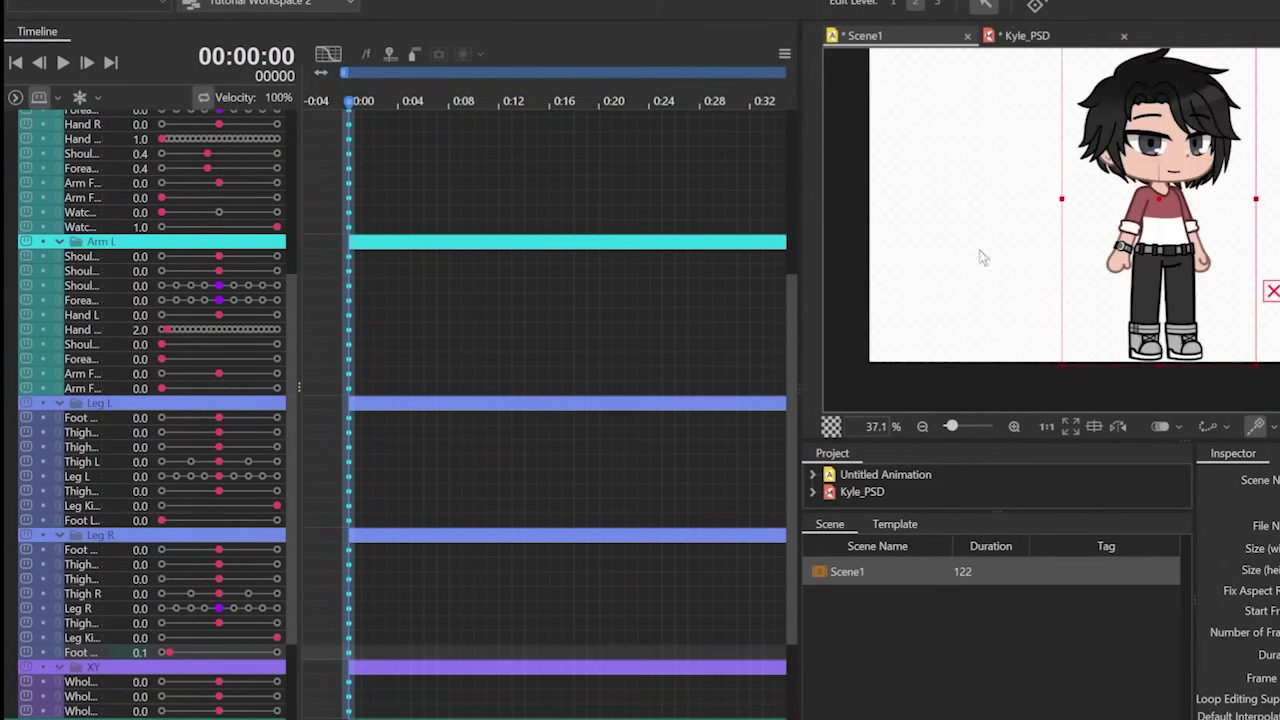
scroll(1190, 225, down, 2)
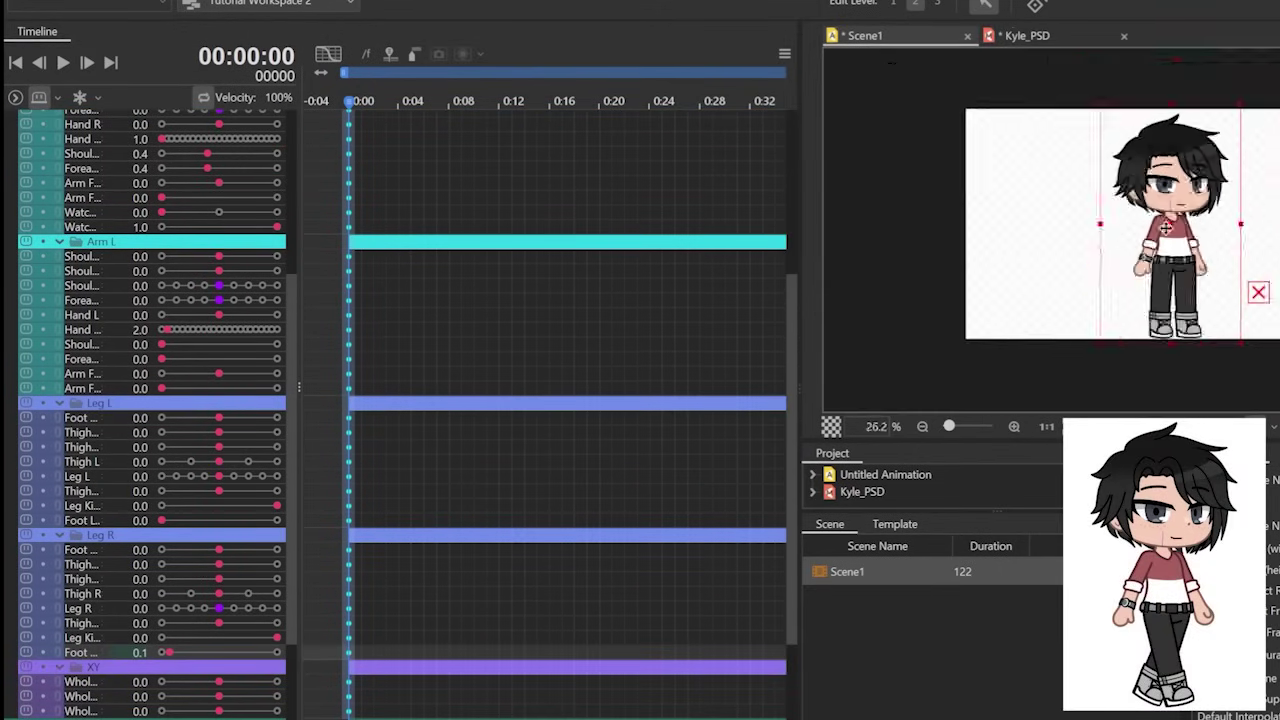
scroll(1160, 222, up, 2)
click(338, 332)
scroll(1252, 183, up, 2)
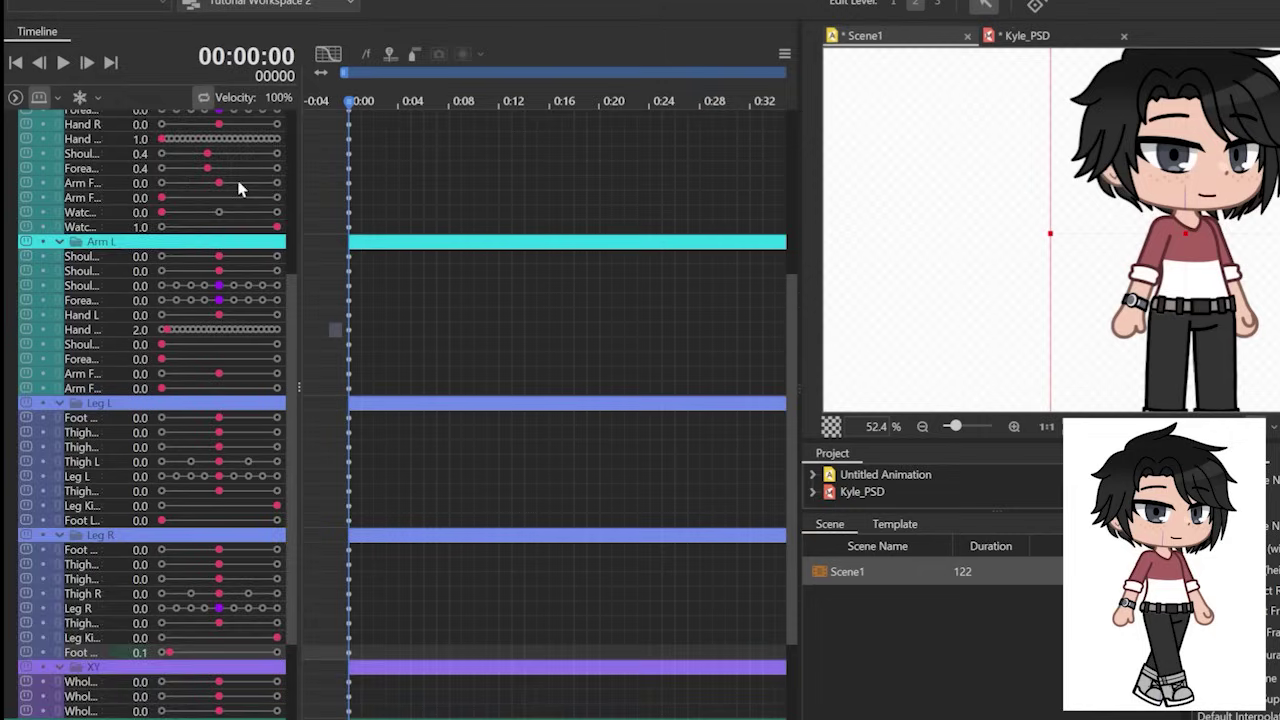
Step: Tilt the frame 0 pose with the third head angle at 2.5 and Body Z at -0.6
scroll(230, 152, up, 5)
drag(138, 208, 148, 211)
drag(138, 267, 143, 273)
Step: Pose the arms at frame 0 with Arm R's third Shoulder at -0.4 and Forearm at 0.4, Arm L's at 0.2 and 0.3
scroll(143, 277, down, 3)
drag(142, 187, 149, 187)
drag(142, 216, 149, 202)
key(ctrl+z)
drag(150, 376, 138, 392)
scroll(1180, 300, up, 2)
drag(142, 377, 147, 392)
Step: Cross the legs in the frame 0 pose by adjusting the Leg L and Leg R parameters, with Leg L's first Thigh at -2.1
scroll(1166, 224, down, 1)
scroll(208, 392, down, 2)
scroll(1160, 180, down, 1)
scroll(1187, 320, up, 1)
scroll(154, 248, down, 3)
drag(142, 425, 112, 396)
drag(140, 528, 178, 528)
drag(140, 557, 161, 557)
drag(148, 441, 143, 441)
scroll(1040, 270, down, 1)
scroll(1150, 360, up, 1)
drag(140, 397, 147, 397)
drag(142, 425, 136, 425)
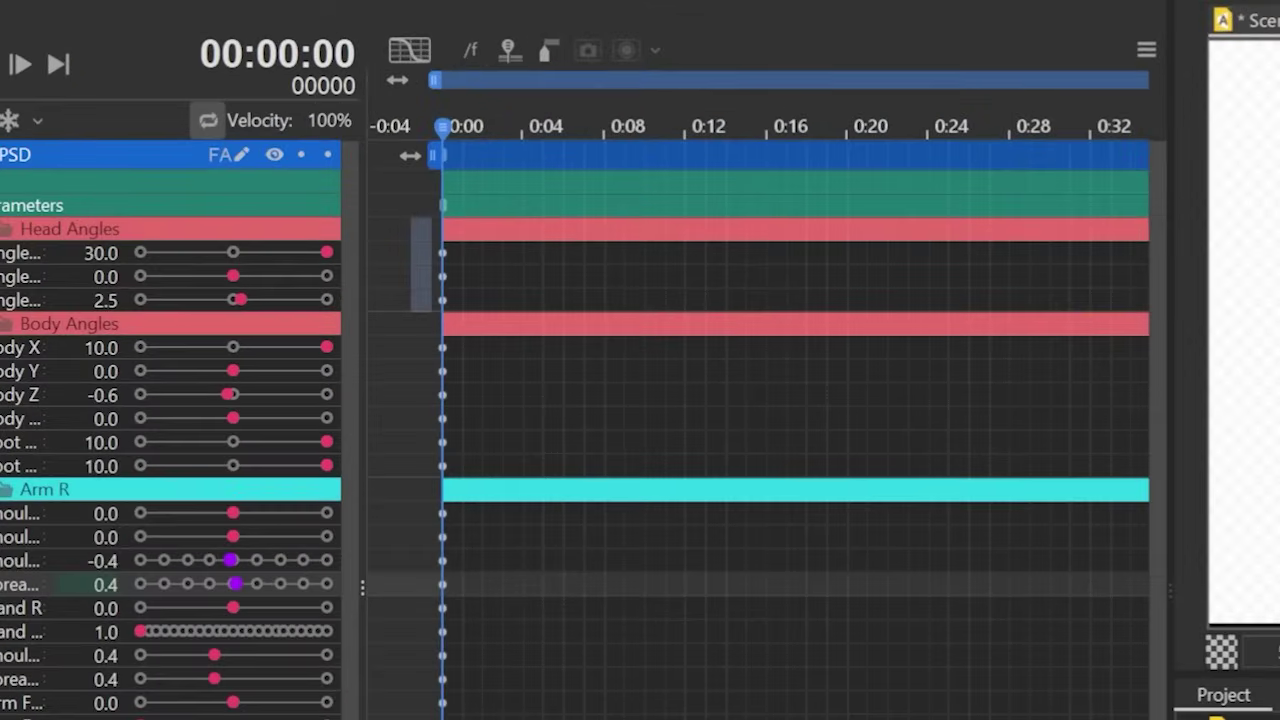
Step: Add keyframes to all Live2D parameters at frame 23 and set the third Shoulder to 0.6 for Arm R and -0.7 for Arm L
drag(446, 130, 726, 170)
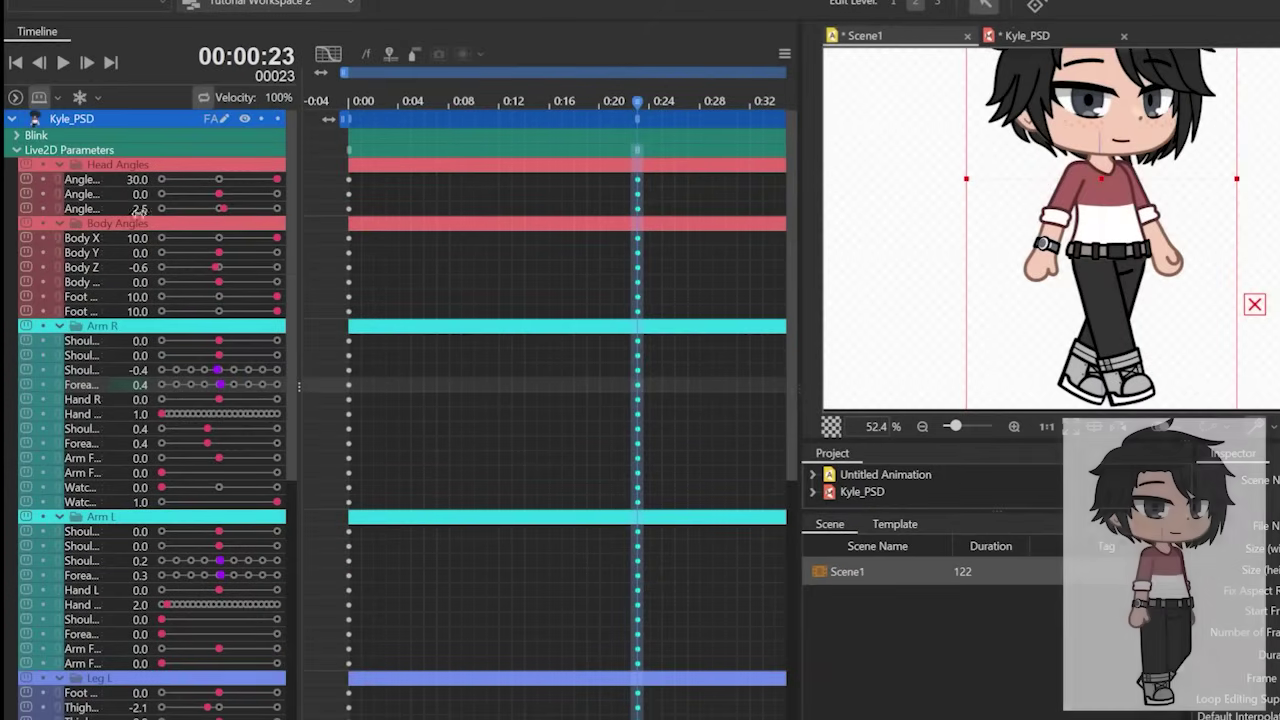
drag(104, 303, 116, 391)
scroll(147, 265, down, 3)
mouse_move(136, 187)
mouse_down()
mouse_move(138, 202)
mouse_move(146, 188)
mouse_up()
drag(143, 378, 133, 385)
Step: Pose the legs at frame 23: reset both legs' first Thigh to 0.0, with Thigh L at 0.2, Leg L at -2.0 and Thigh R at 1.0
scroll(158, 500, down, 4)
click(219, 341)
click(219, 472)
drag(139, 371, 151, 372)
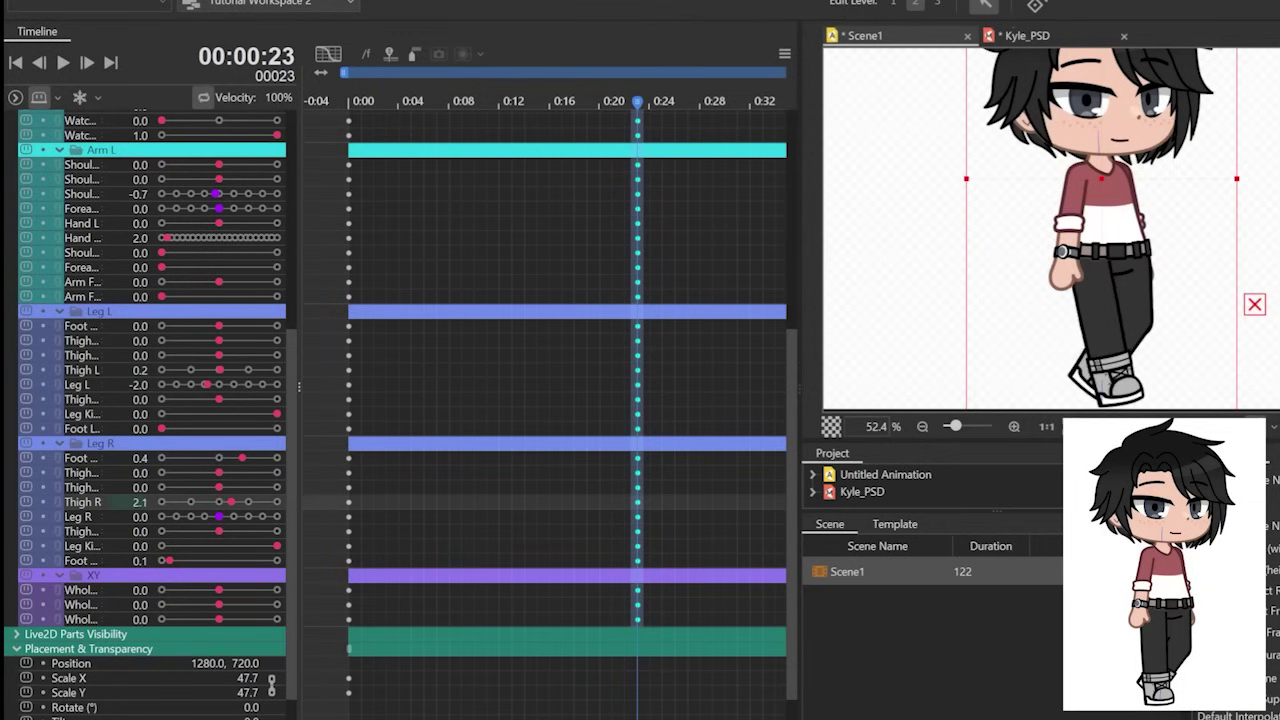
drag(138, 504, 129, 504)
Step: Set the second XY parameter to 0.2 and Leg R's first Foot parameter to 0.7 at frame 23
drag(1090, 375, 1120, 333)
drag(140, 605, 149, 605)
drag(511, 472, 638, 516)
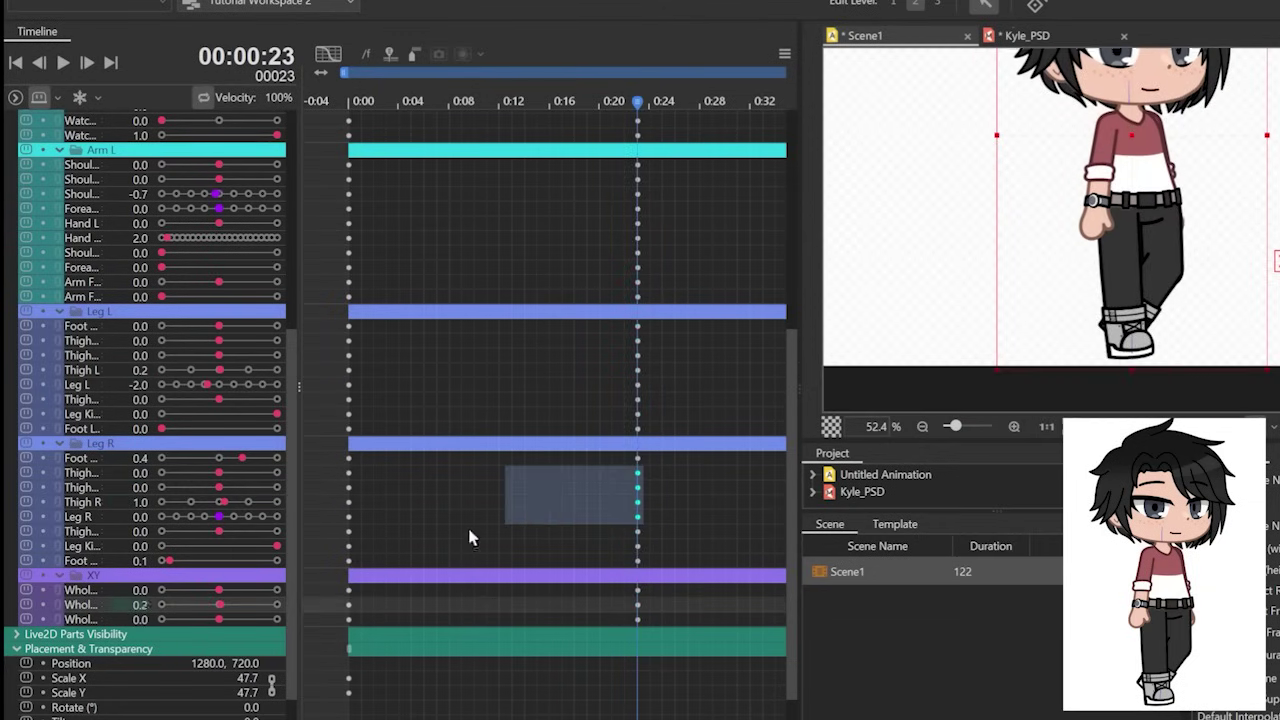
click(536, 562)
click(638, 530)
drag(242, 458, 260, 458)
Step: Preview the motion and move the second pose's keyframes from frame 23 to frame 14
drag(574, 427, 612, 460)
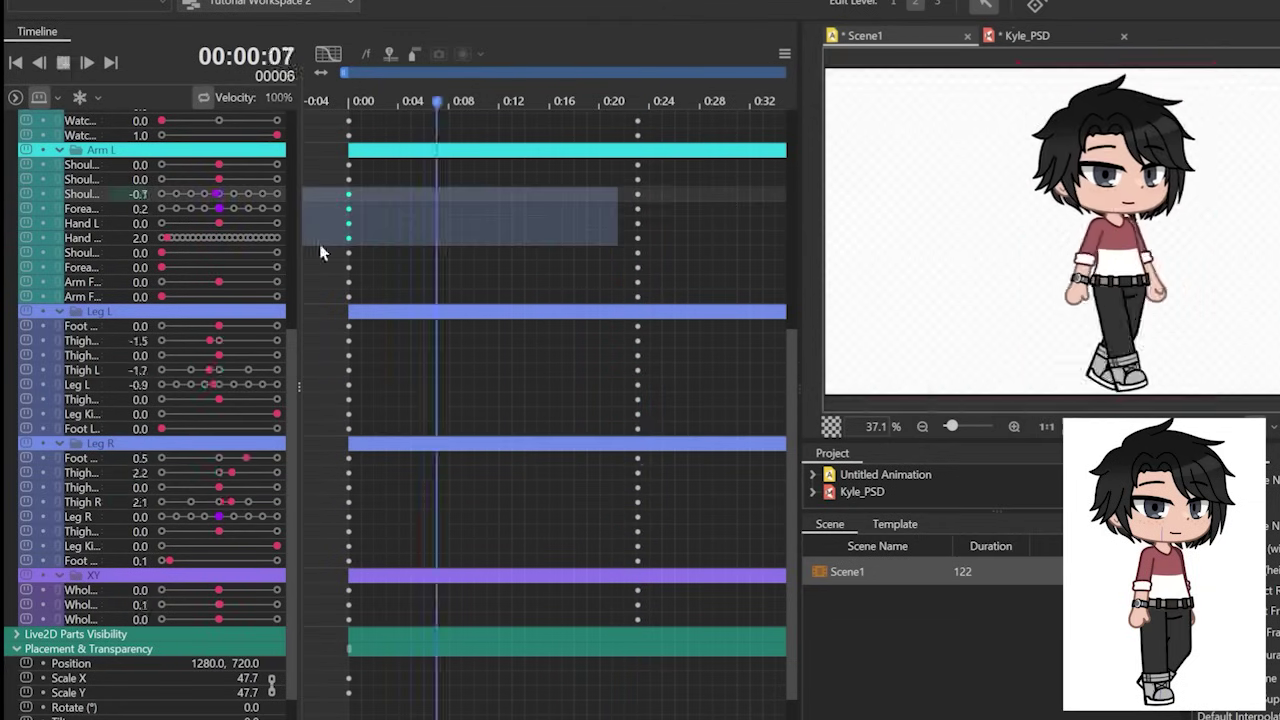
scroll(600, 214, up, 5)
drag(600, 214, 328, 217)
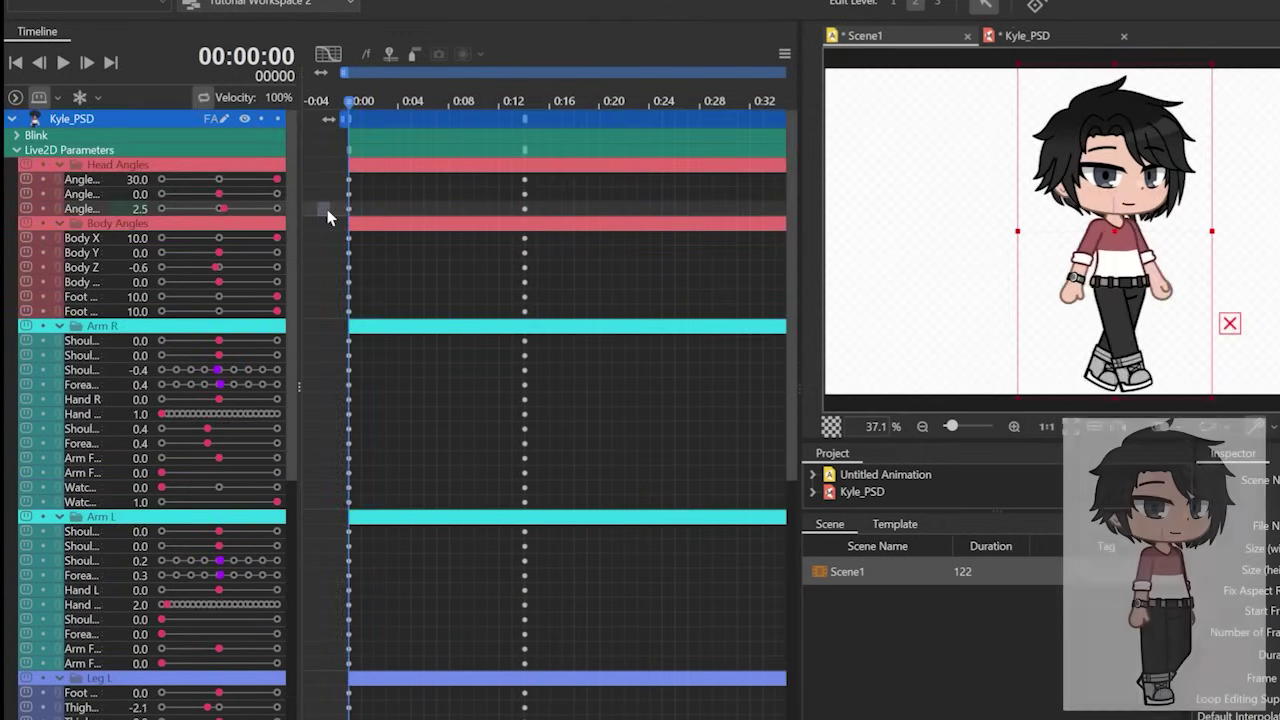
Step: Add keyframes to all parameters at frame 28 and set Arm R's third Shoulder to 2.3 and Forearm to 0.5, Arm L's to -2.6 and 0.1
click(688, 102)
click(700, 102)
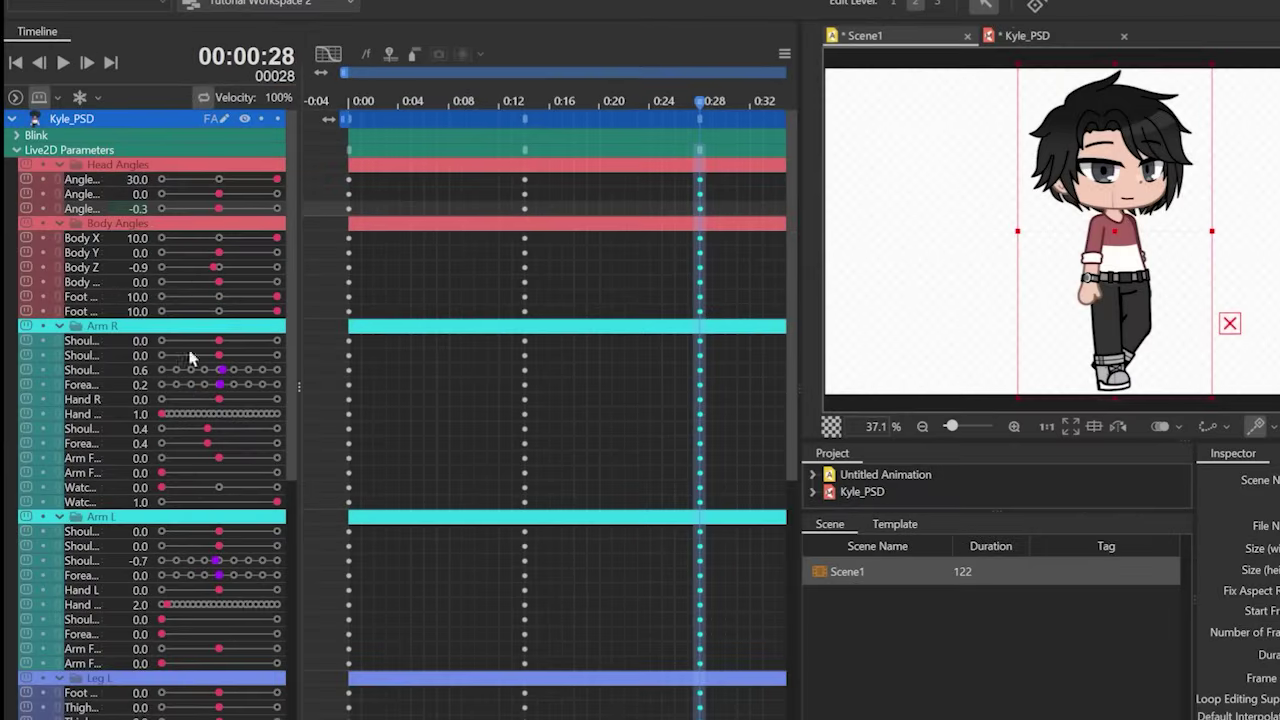
drag(136, 371, 147, 387)
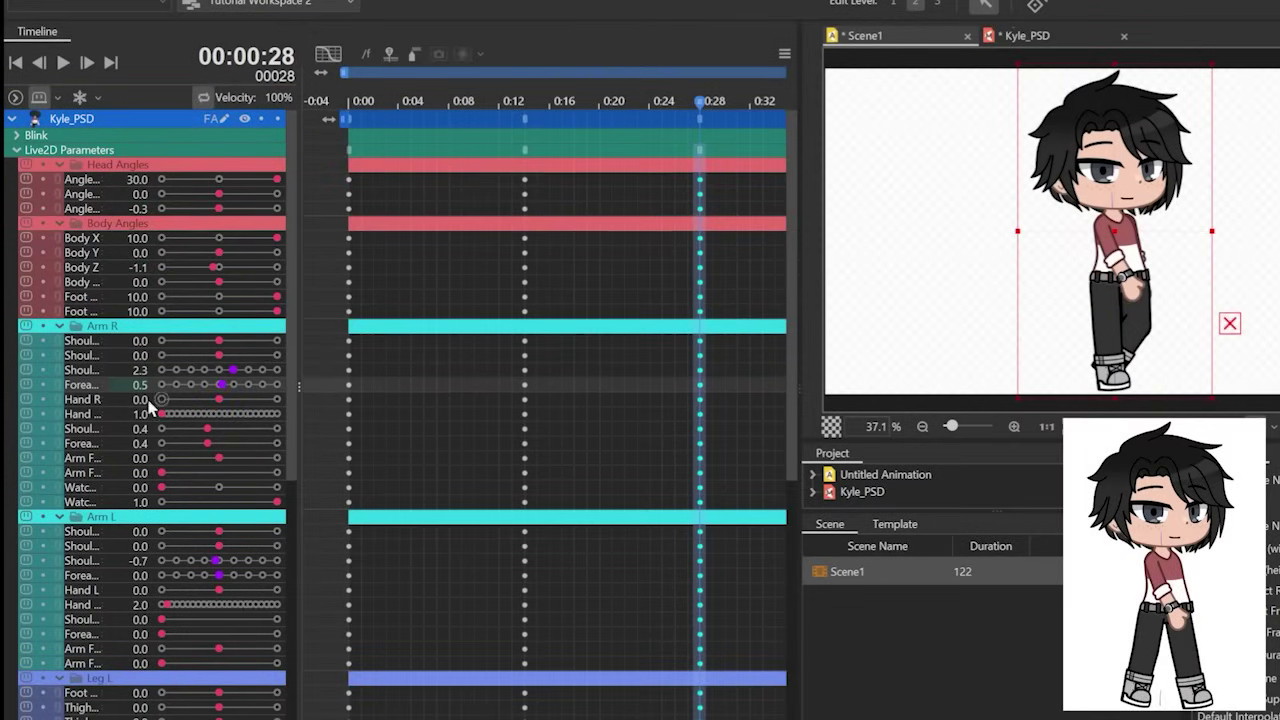
mouse_move(137, 562)
mouse_down()
mouse_move(125, 562)
mouse_move(140, 576)
mouse_up()
Step: Spread the legs at frame 28 with Leg L's Foot at 0.6, Thigh L at 1.6, Leg L at 0.0, Thigh R at -0.8 and Leg R at -0.3
scroll(197, 537, down, 3)
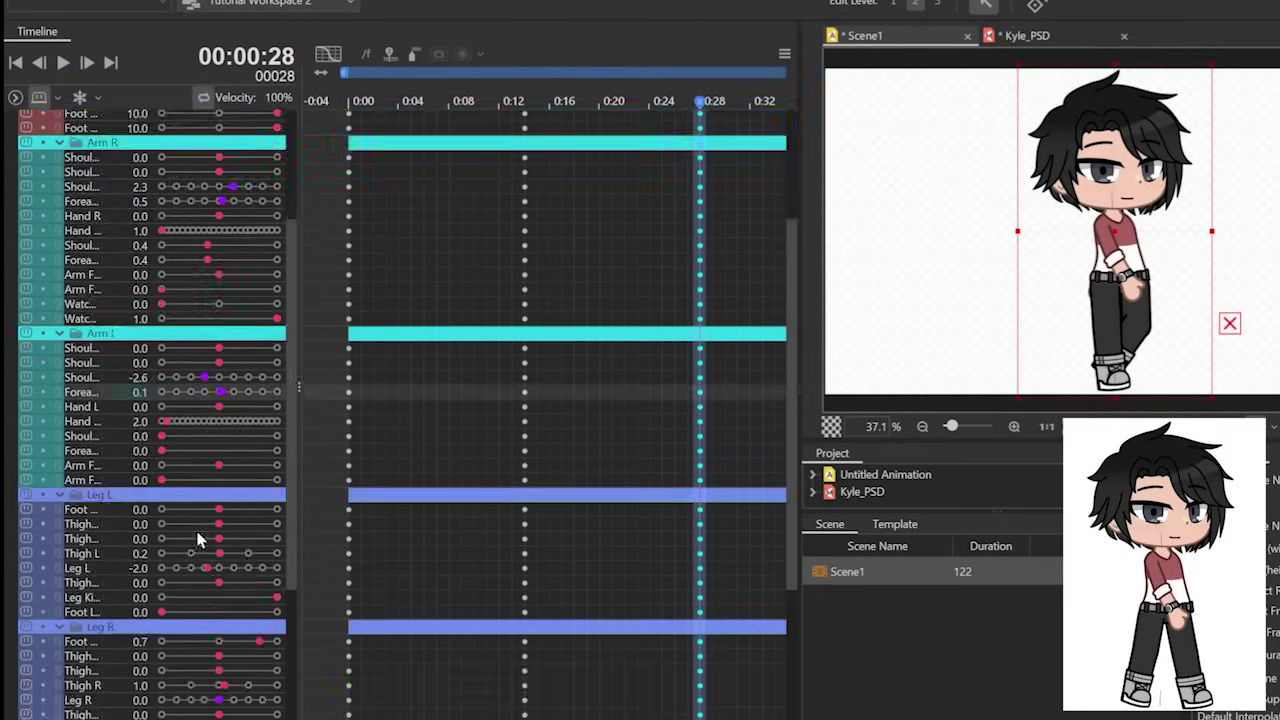
drag(261, 551, 220, 552)
click(138, 568)
drag(148, 590, 126, 620)
drag(133, 460, 140, 462)
drag(222, 432, 219, 477)
mouse_move(143, 464)
mouse_down()
mouse_move(153, 472)
mouse_move(160, 450)
mouse_up()
drag(608, 552, 702, 556)
scroll(1149, 325, up, 2)
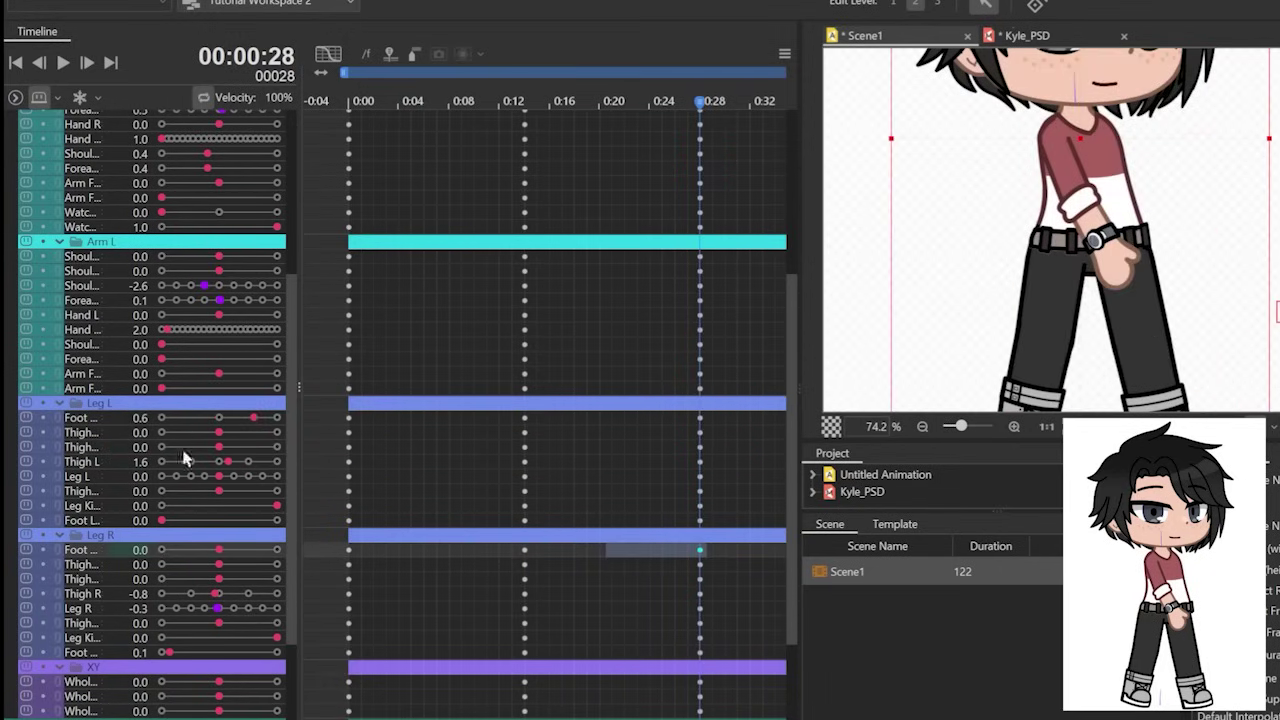
Step: Compare the poses at frames 14 and 28, and set Leg L's first Thigh to -4.3 and first Foot to 0.5 at frame 28
scroll(183, 457, down, 3)
click(640, 390)
drag(645, 393, 513, 430)
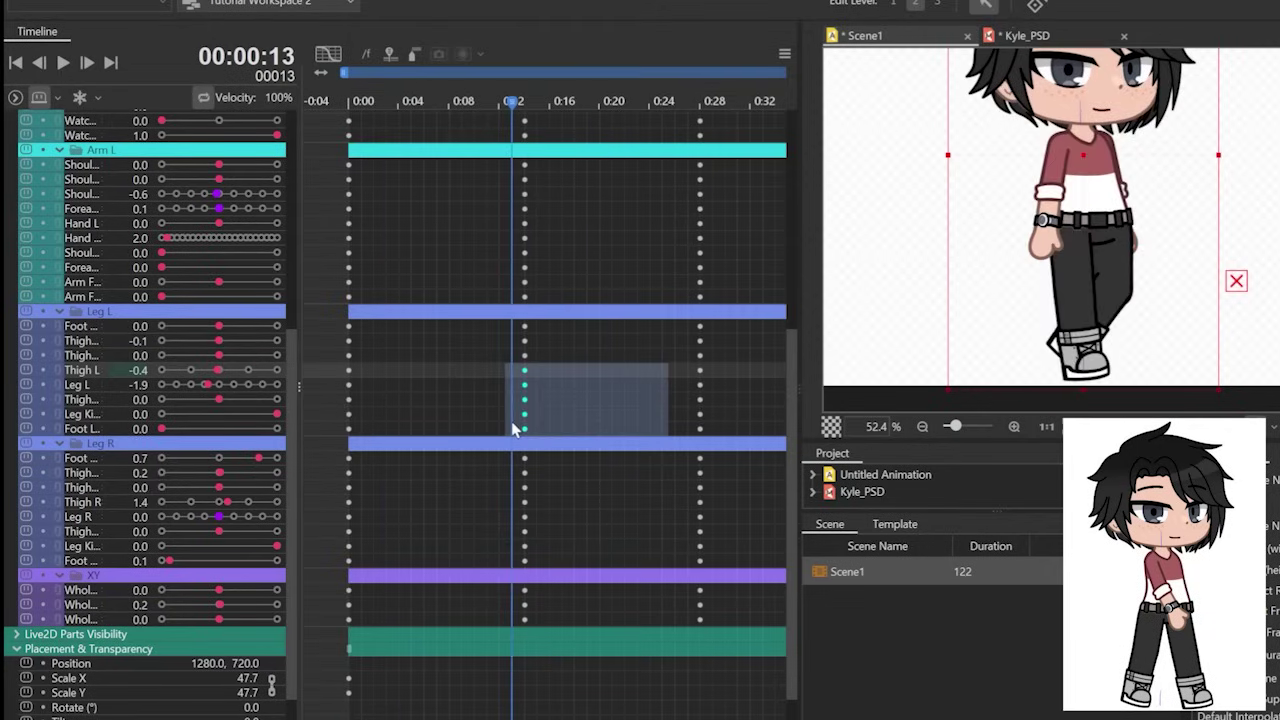
click(258, 463)
drag(651, 473, 521, 471)
click(522, 340)
drag(437, 447, 703, 430)
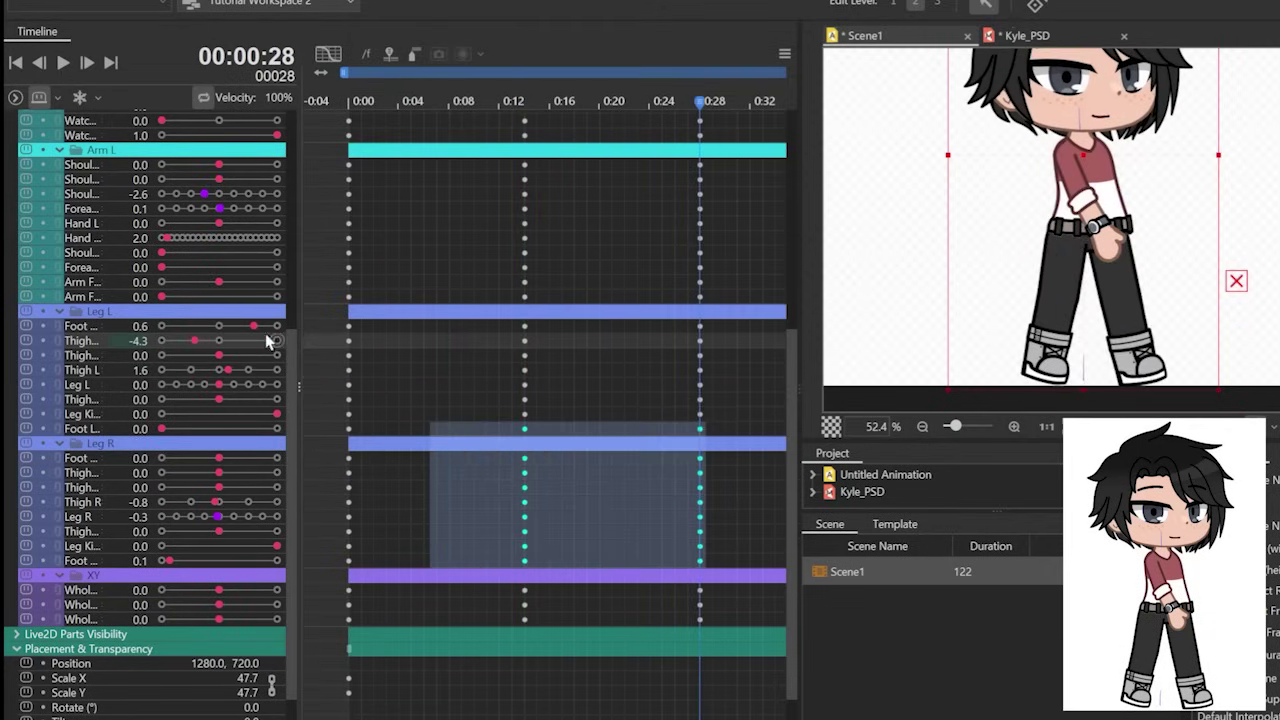
drag(254, 326, 248, 326)
Step: Play back the walk and slow it by moving the second pose's keyframes to frame 18 and the third pose's to frame 38
drag(668, 262, 304, 332)
key(space)
scroll(1136, 328, down, 2)
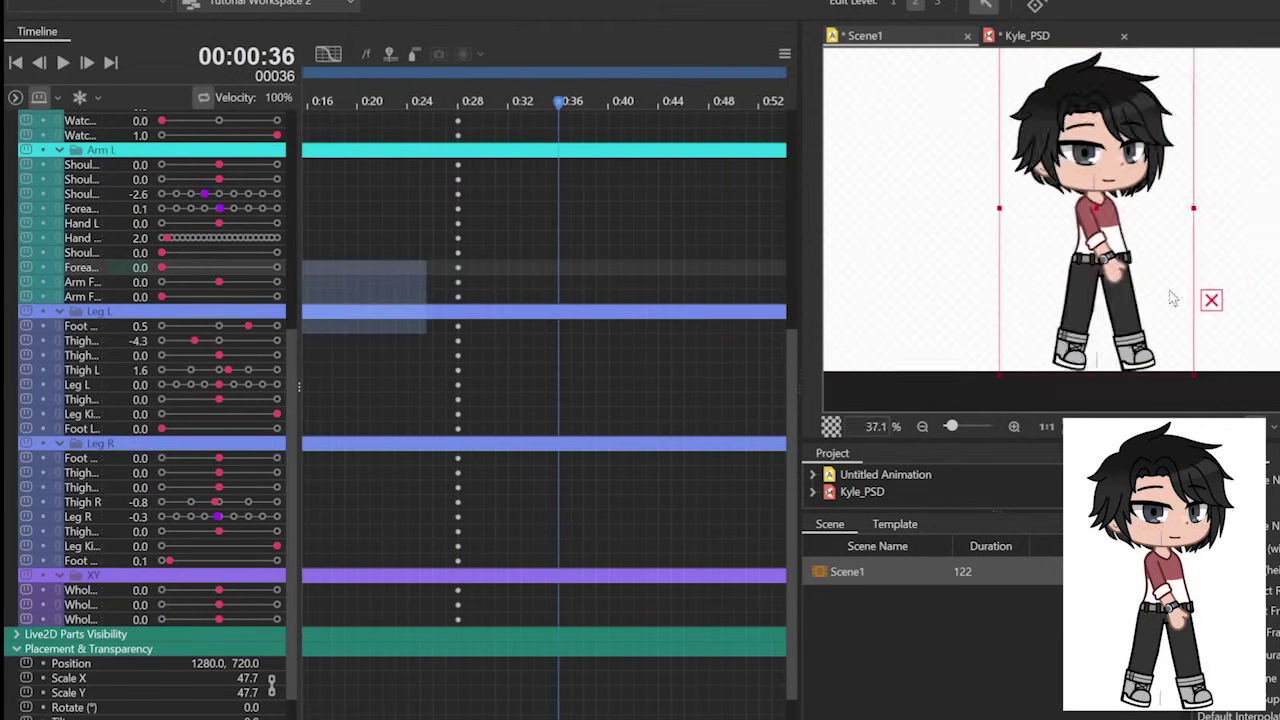
scroll(1138, 323, down, 3)
scroll(560, 300, left, 5)
drag(668, 165, 426, 430)
drag(490, 502, 360, 514)
scroll(400, 400, up, 8)
drag(766, 282, 326, 251)
drag(463, 138, 780, 189)
click(704, 150)
drag(606, 297, 302, 299)
key(space)
key(space)
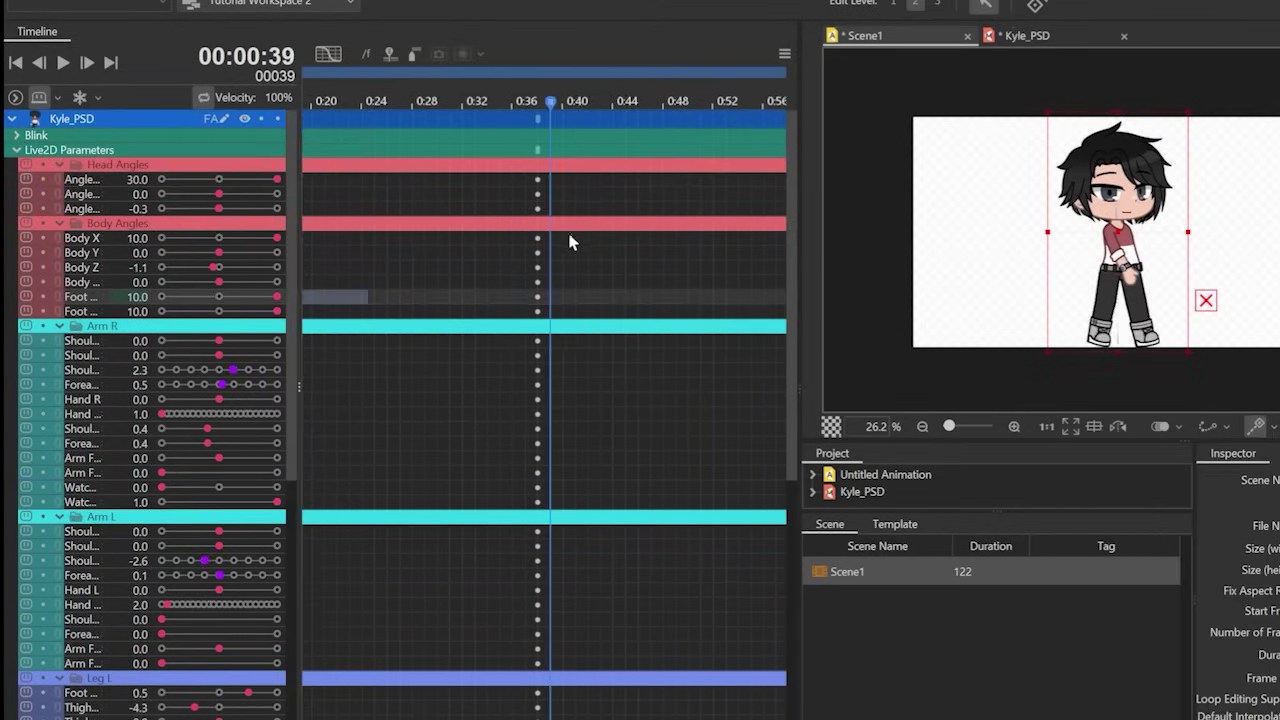
Step: Add a fourth set of keyframes for all Live2D parameters at frame 64 and shift it back to frame 57
drag(550, 101, 585, 195)
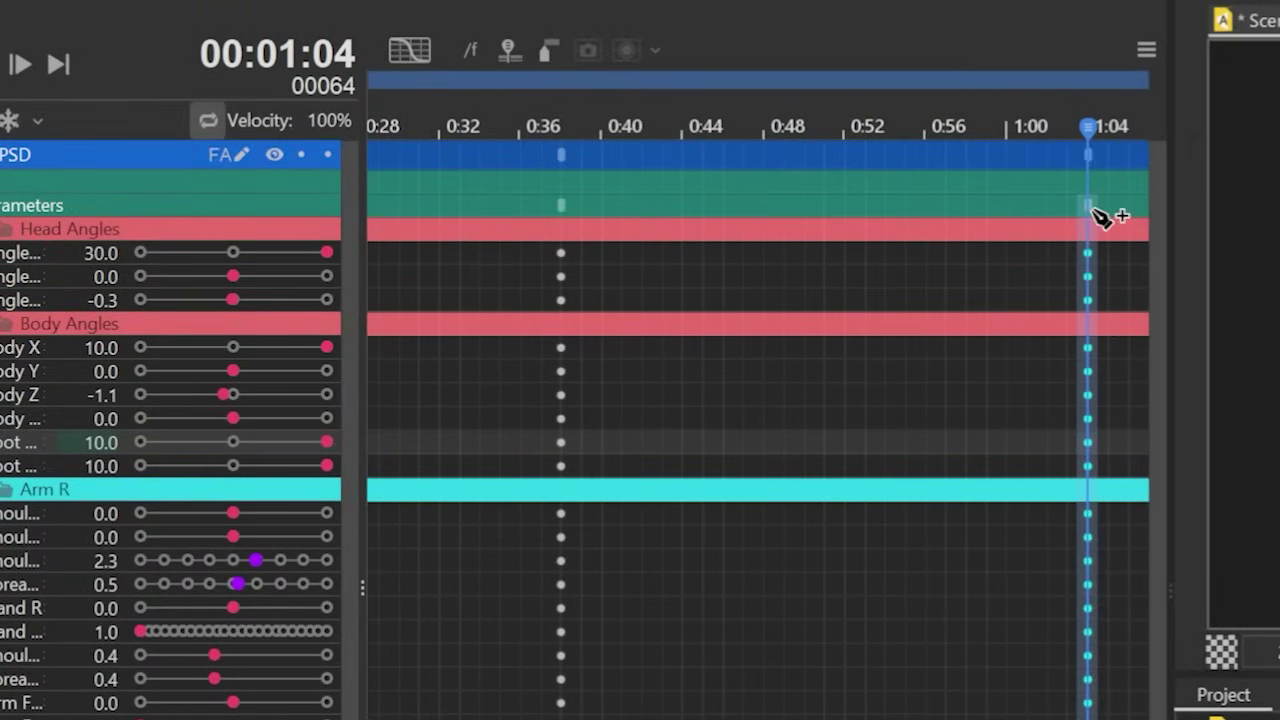
scroll(1078, 222, down, 3)
drag(906, 281, 857, 281)
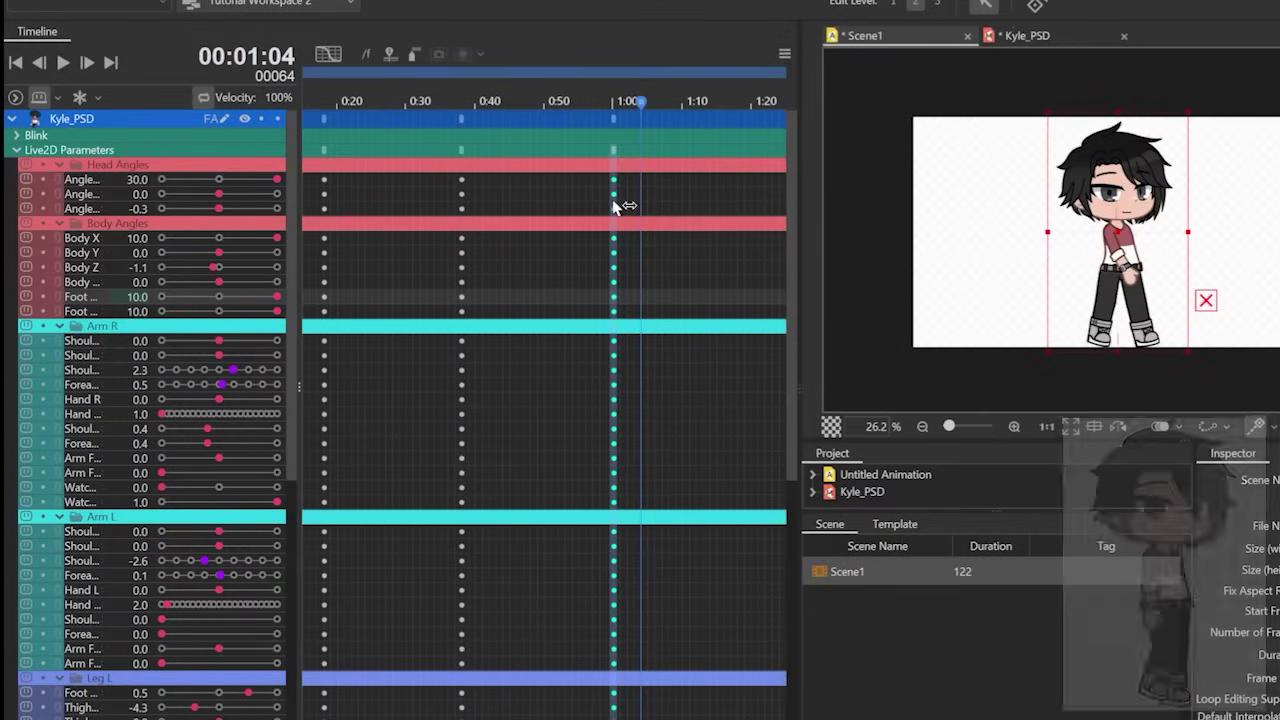
scroll(958, 265, down, 2)
drag(622, 266, 608, 266)
click(328, 101)
key(space)
key(space)
Step: Pose the legs at frame 57 with Thigh L at -0.4, Thigh R at 3.1, Leg R at -1.9 and the second XY parameter at 0.2
click(607, 101)
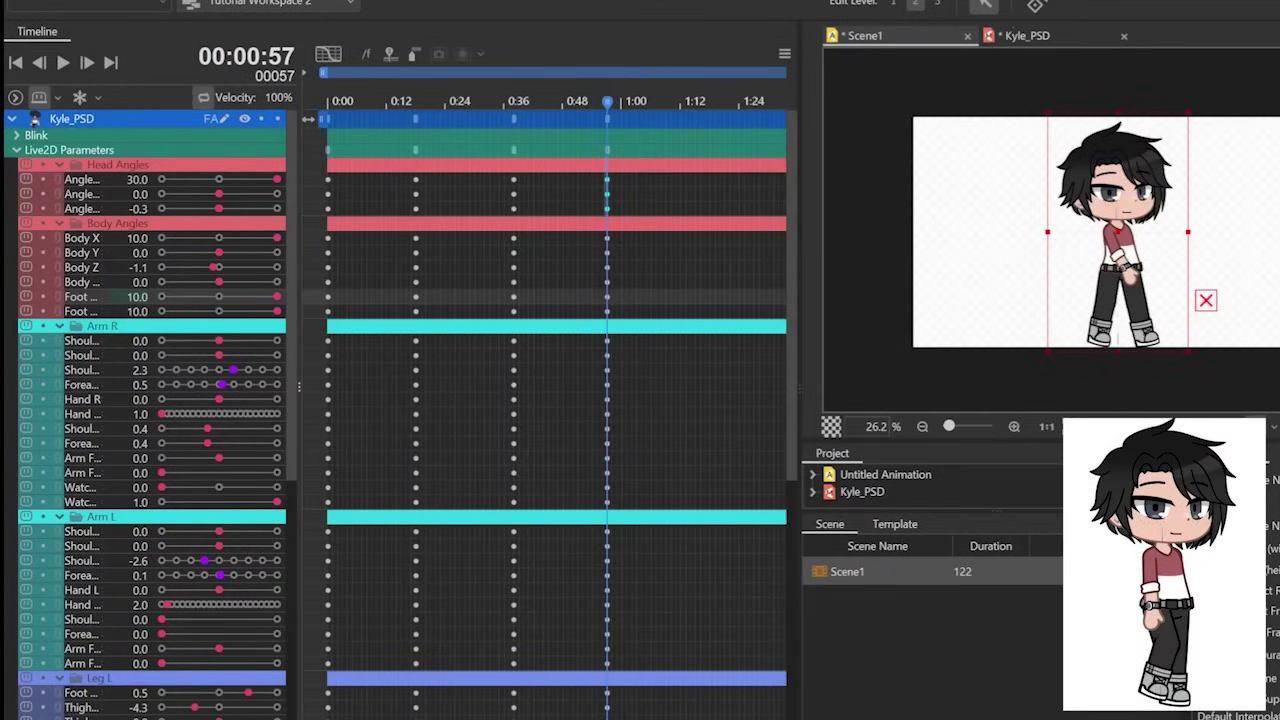
scroll(607, 190, up, 3)
click(607, 165)
scroll(138, 340, down, 5)
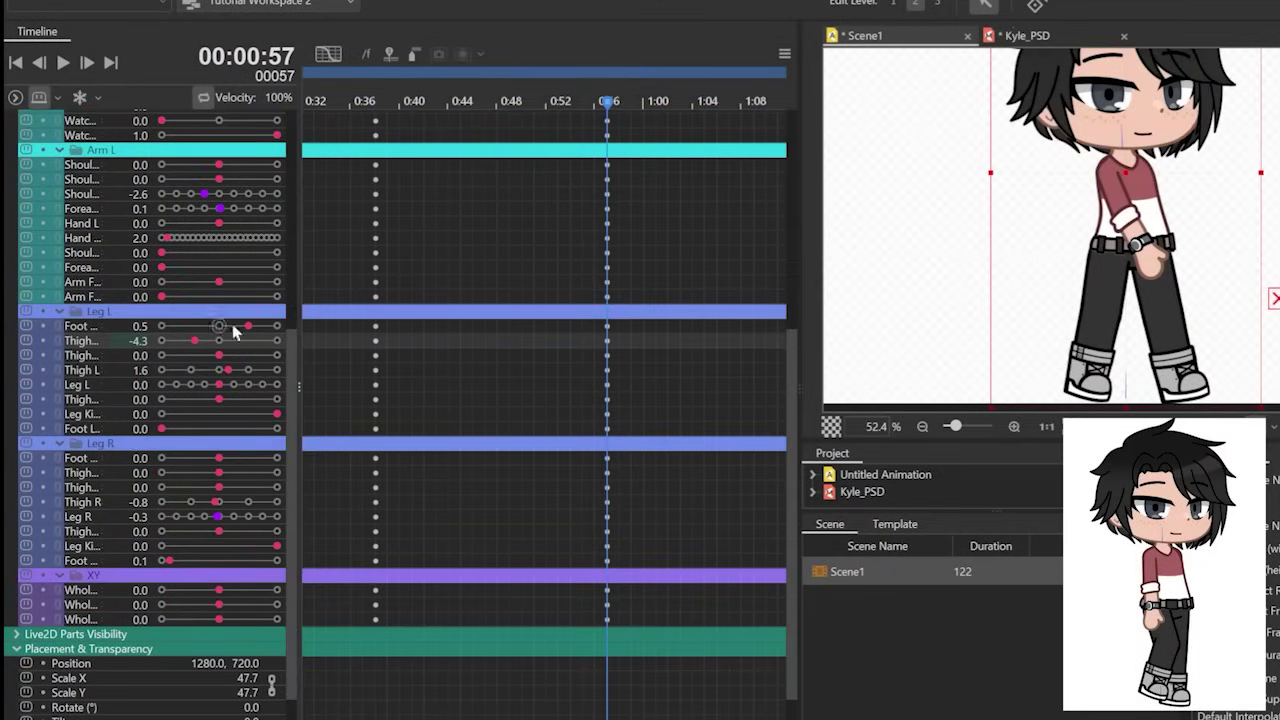
drag(142, 370, 128, 370)
drag(140, 606, 143, 606)
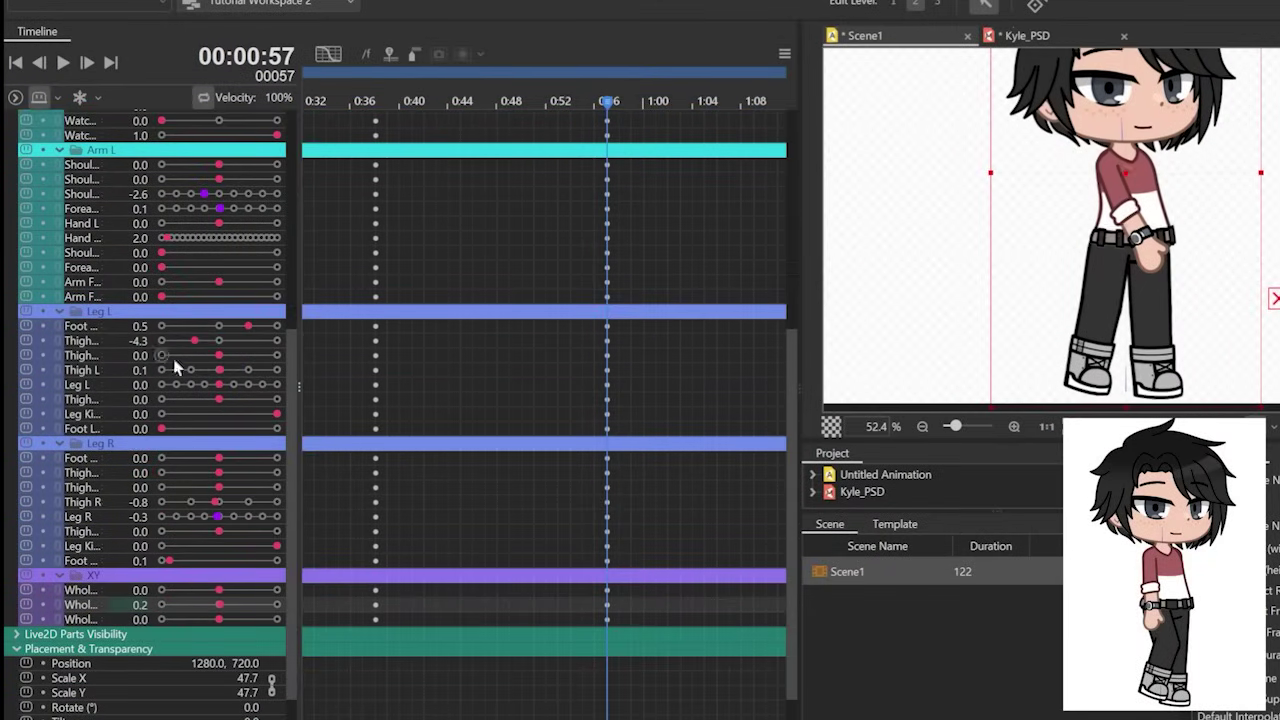
drag(139, 518, 126, 518)
drag(140, 370, 133, 370)
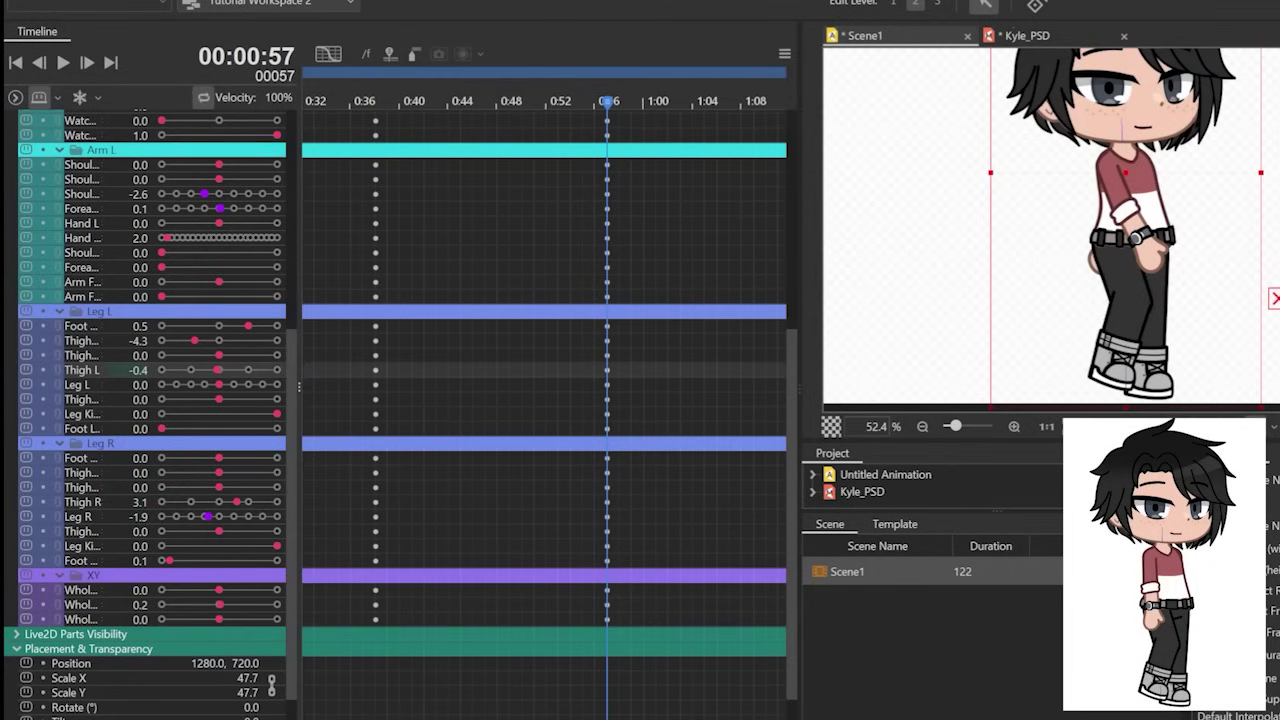
Step: At frame 57, set the third head angle to 1.3, Body Z to -0.8, and the third Shoulder to 1.3 for Arm R and -1.1 for Arm L
scroll(138, 474, up, 5)
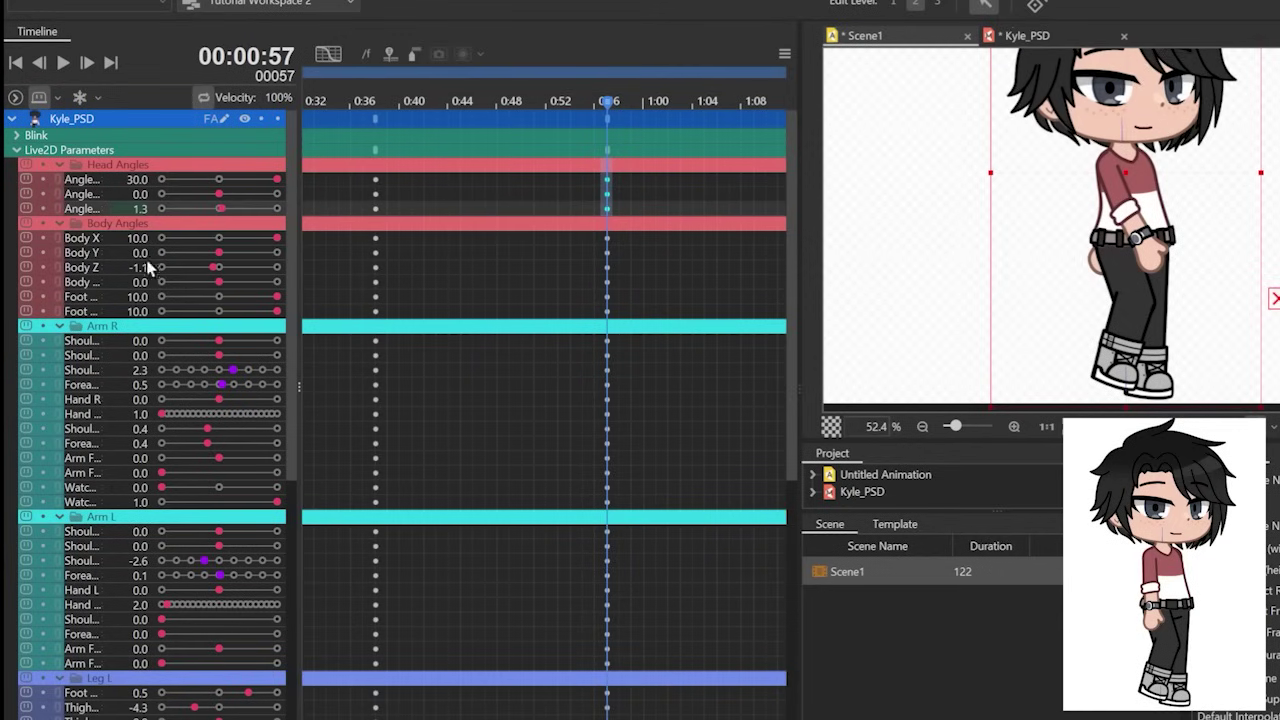
drag(138, 267, 139, 267)
drag(139, 370, 127, 370)
drag(138, 560, 150, 560)
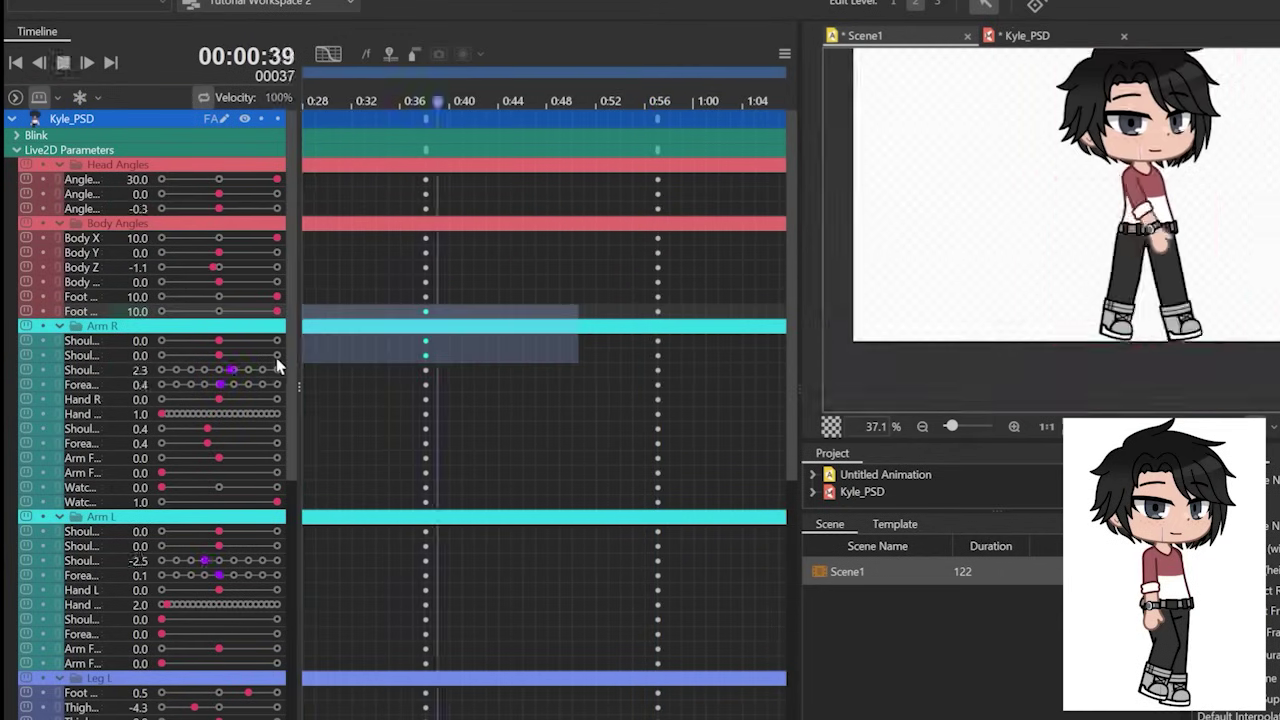
Step: Play back the four-pose walk to check its motion
click(657, 371)
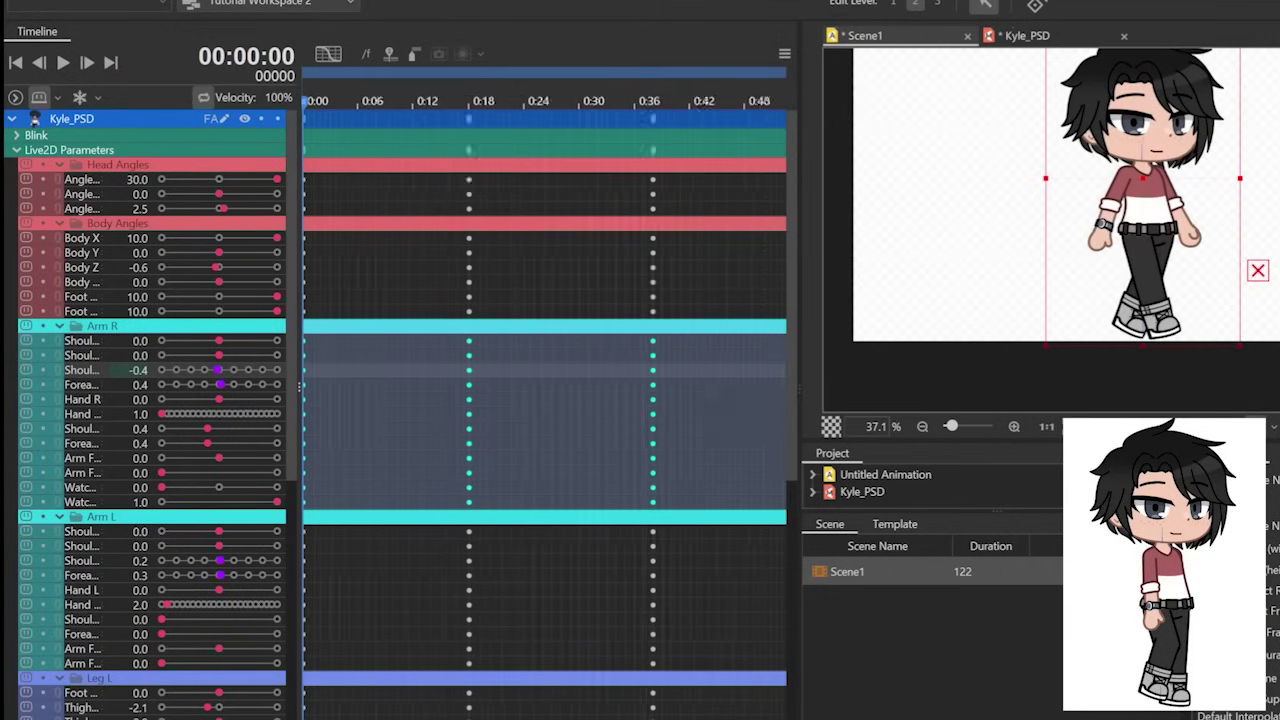
click(431, 145)
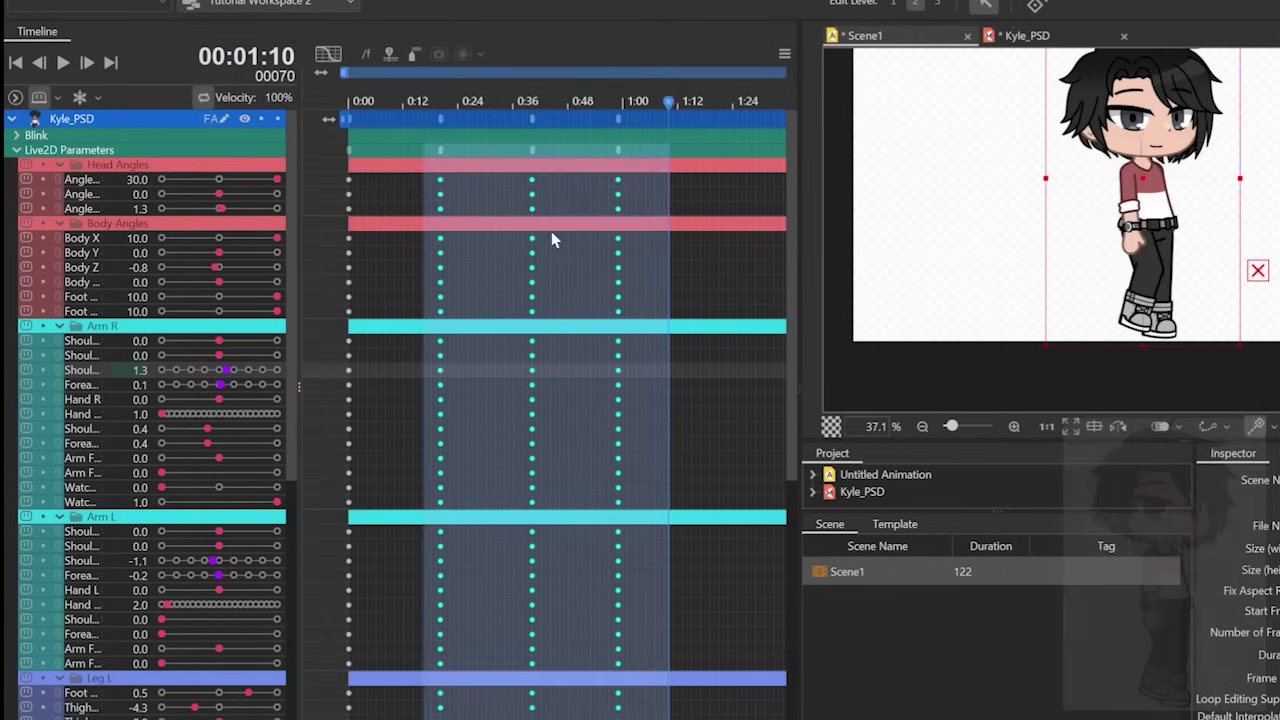
key(space)
key(space)
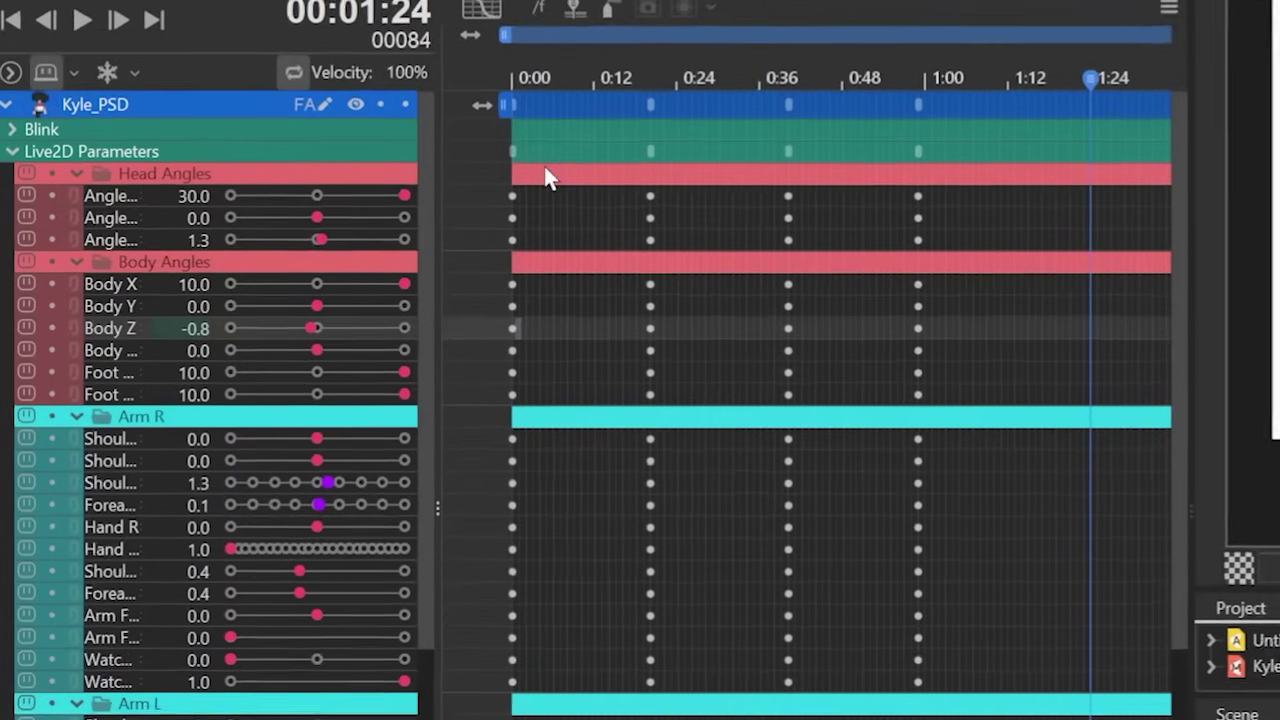
Step: Copy the first pose's keyframes from frame 0 and place the copy at frame 79 to close the walk loop
drag(542, 152, 508, 153)
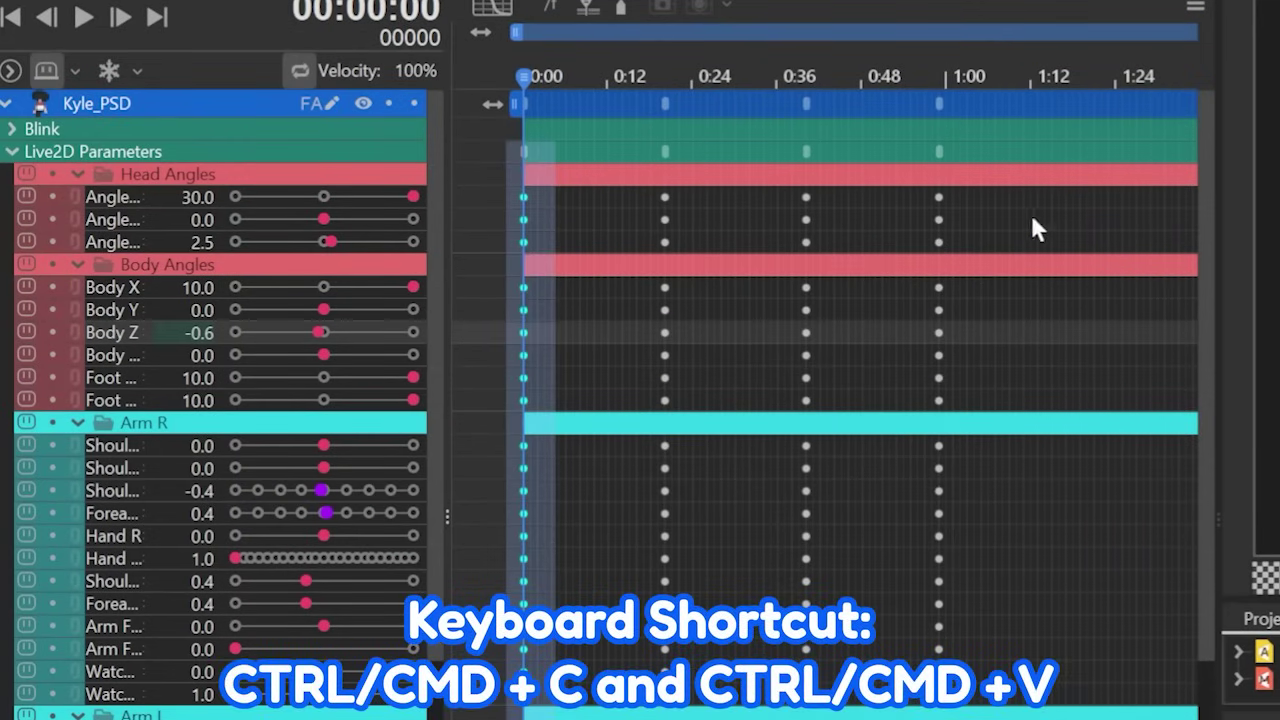
click(1035, 228)
key(ctrl+v)
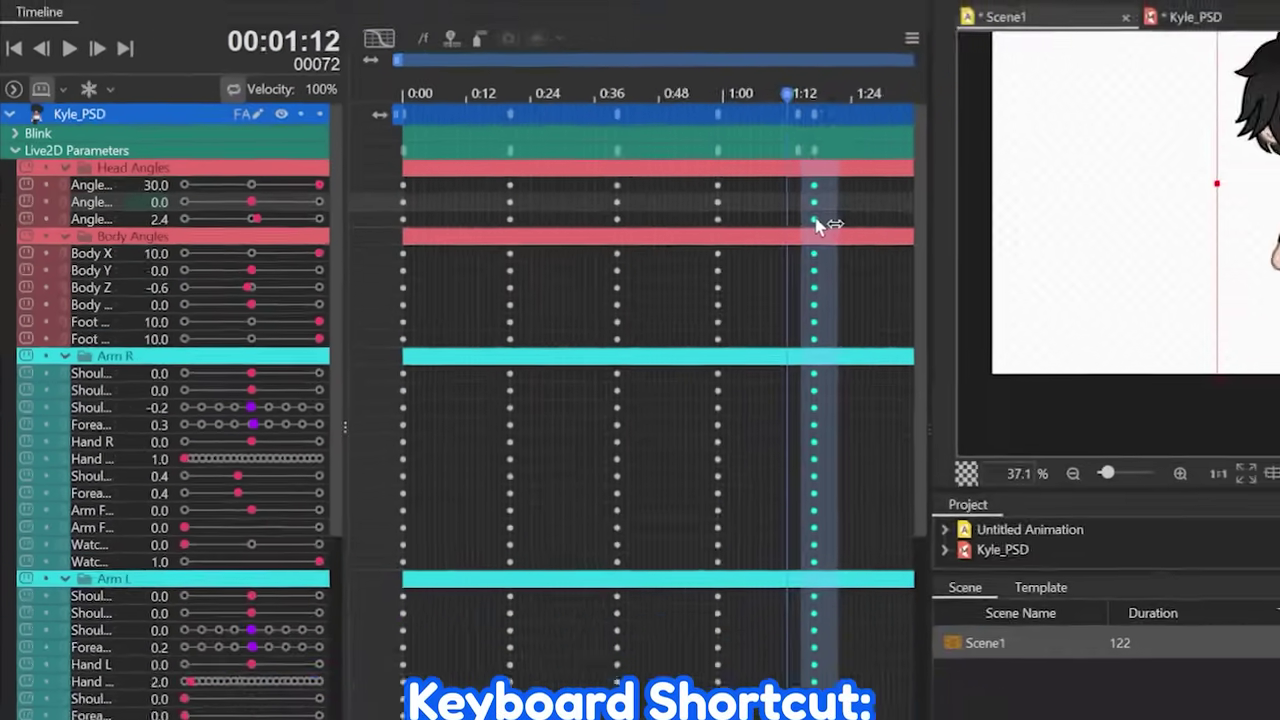
mouse_move(816, 219)
mouse_down()
mouse_move(830, 217)
mouse_move(799, 217)
mouse_up()
drag(786, 150, 817, 150)
drag(799, 206, 822, 206)
Step: Play back the closed walk cycle and inspect its poses across the timeline
key(space)
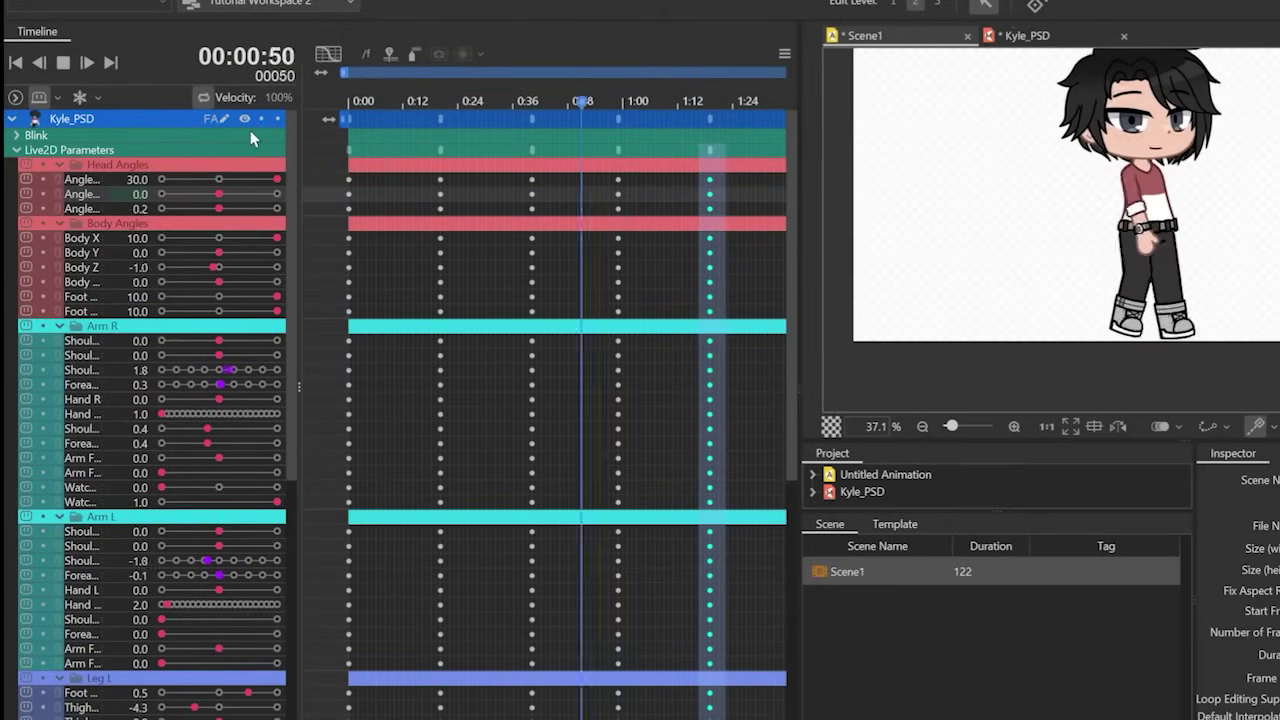
key(space)
drag(528, 140, 518, 178)
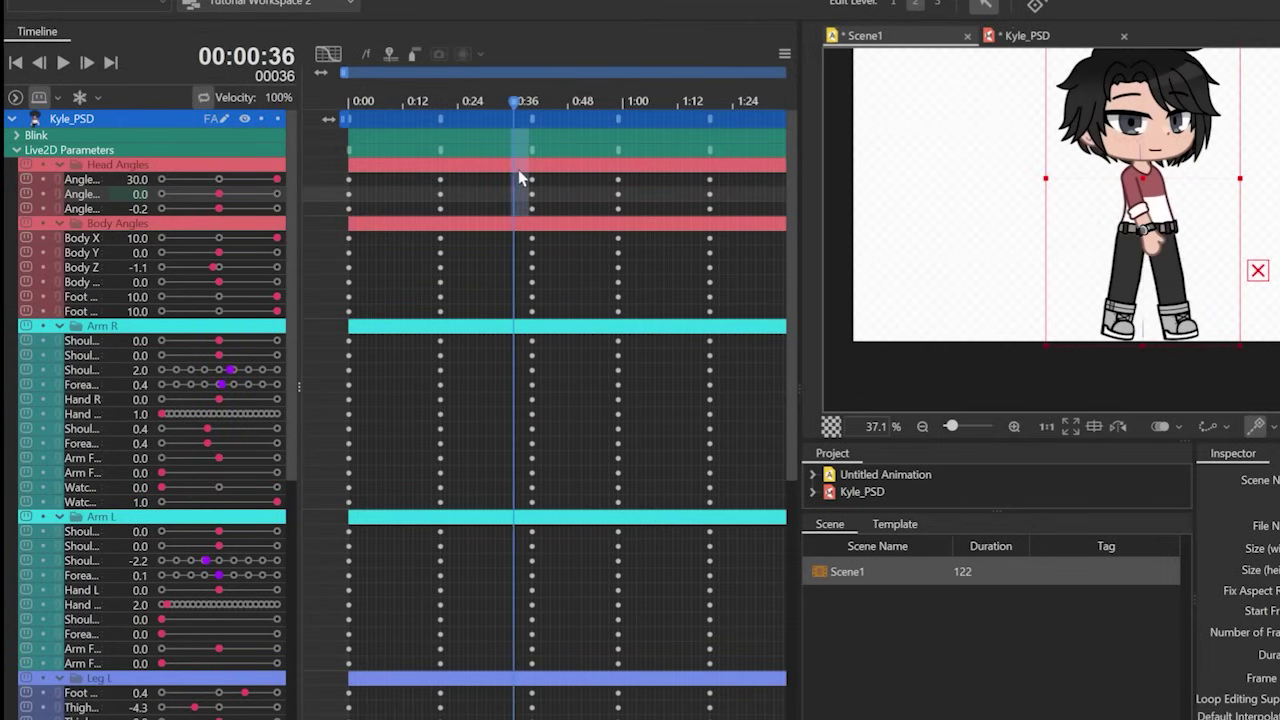
scroll(176, 246, down, 10)
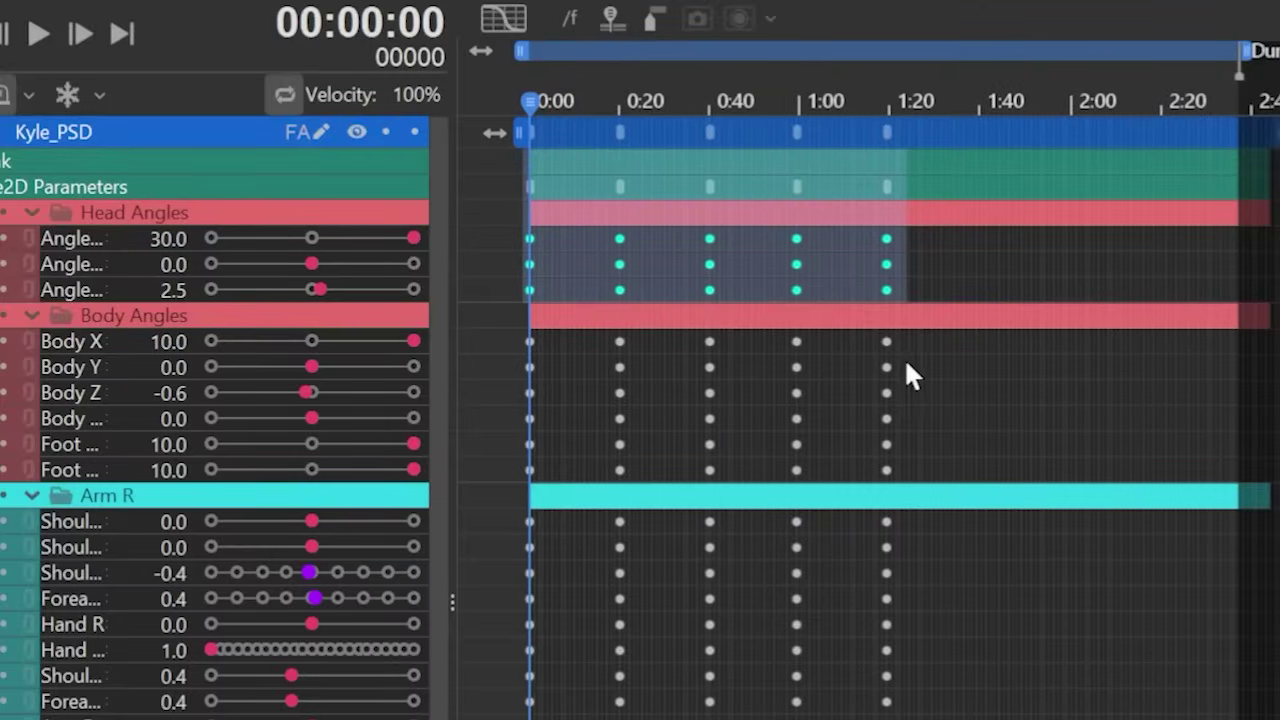
Step: Select all the walk cycle's keyframes and save them as a motion template named Tutorial_Walk
click(903, 366)
drag(887, 186, 518, 197)
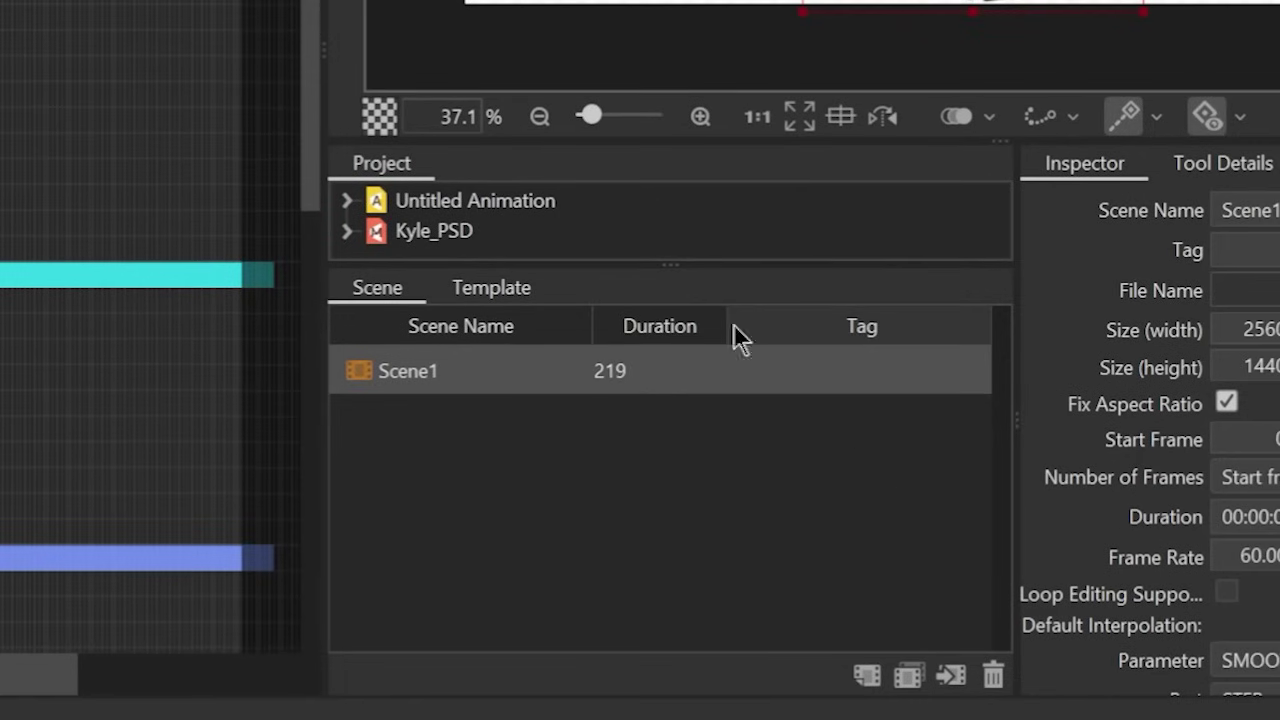
click(538, 302)
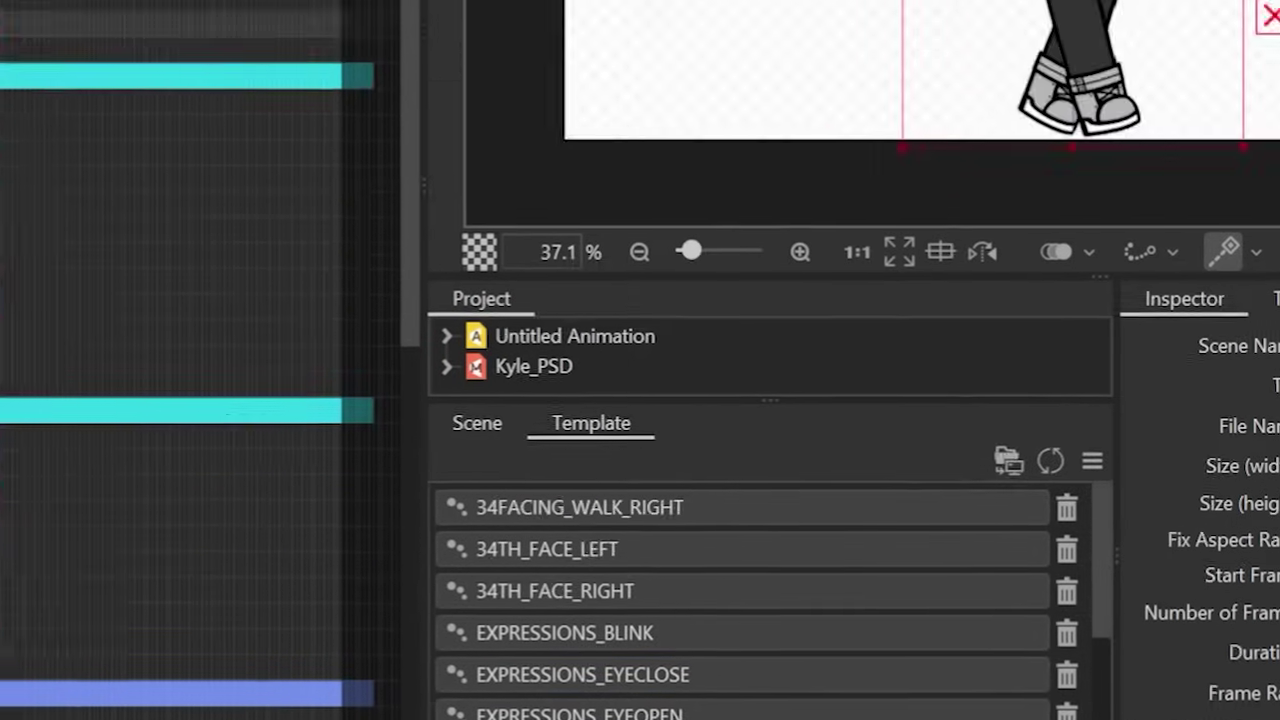
click(993, 677)
text(Tutorial_Walk)
click(549, 447)
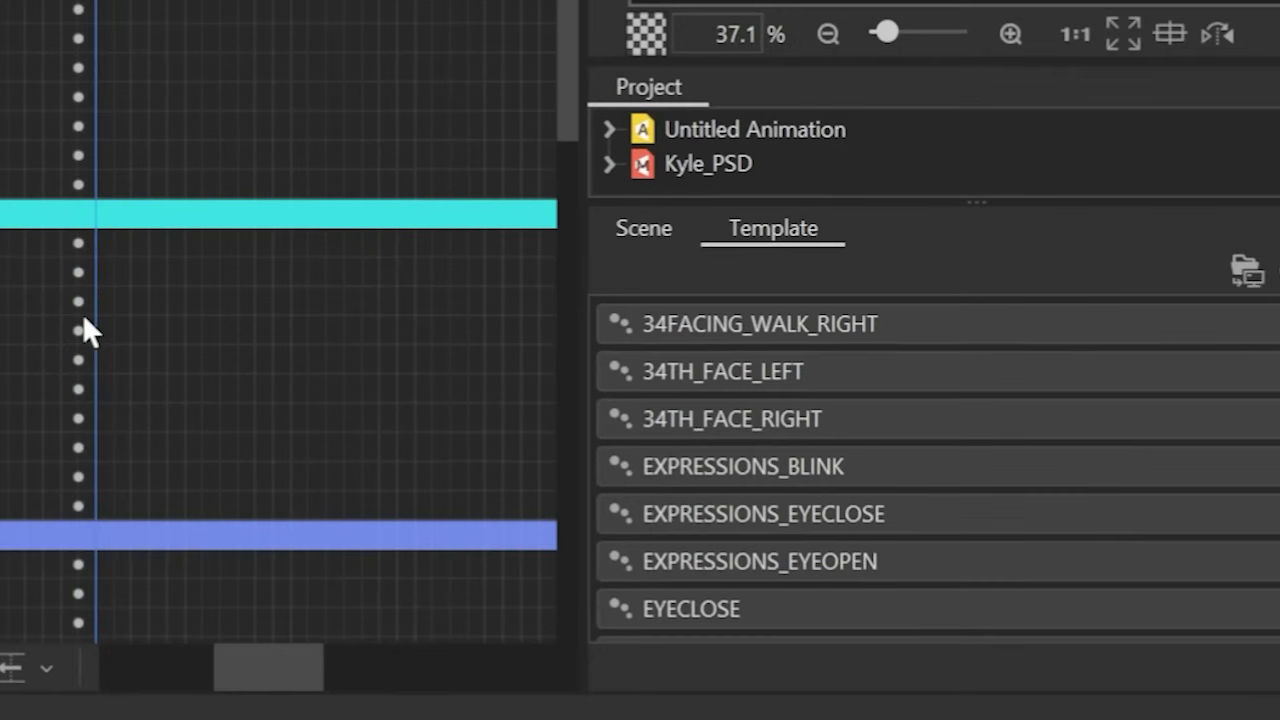
Step: Repeat the walk by inserting the Tutorial_Walk template at frame 79 in a 158-frame scene, and play it back
click(78, 301)
scroll(1160, 515, down, 5)
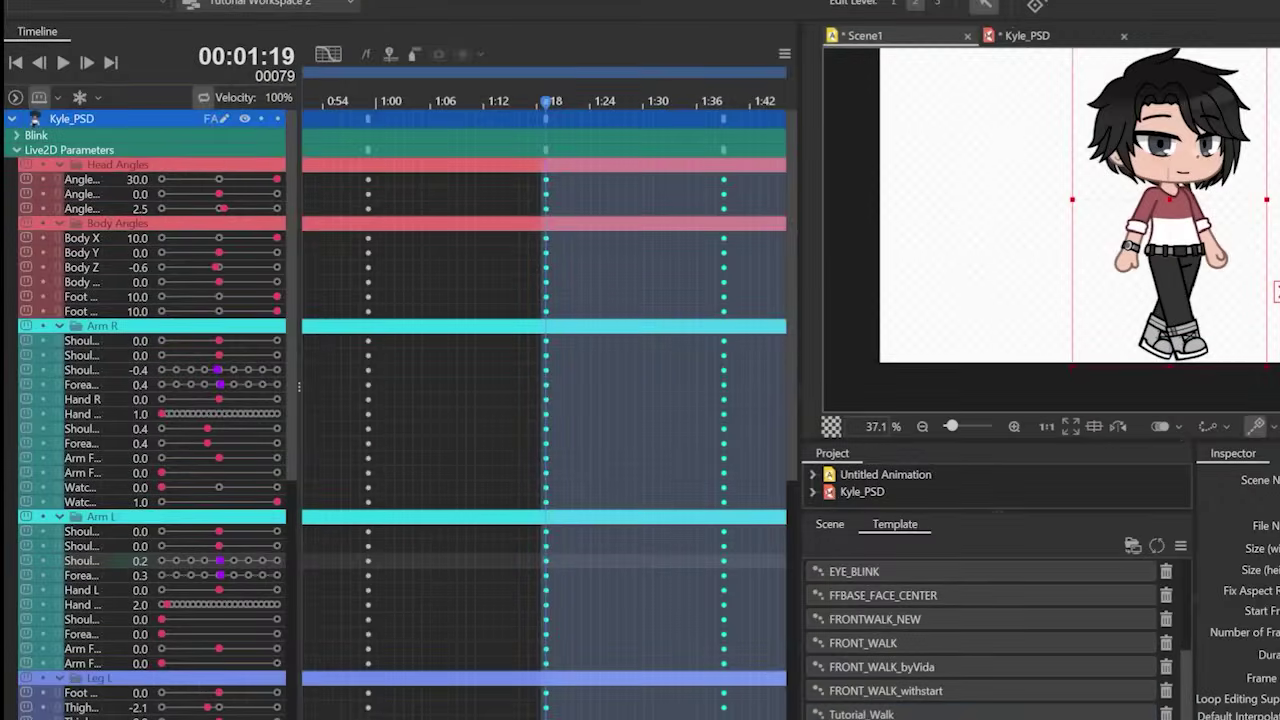
scroll(546, 400, down, 6)
scroll(546, 400, up, 3)
scroll(546, 400, down, 3)
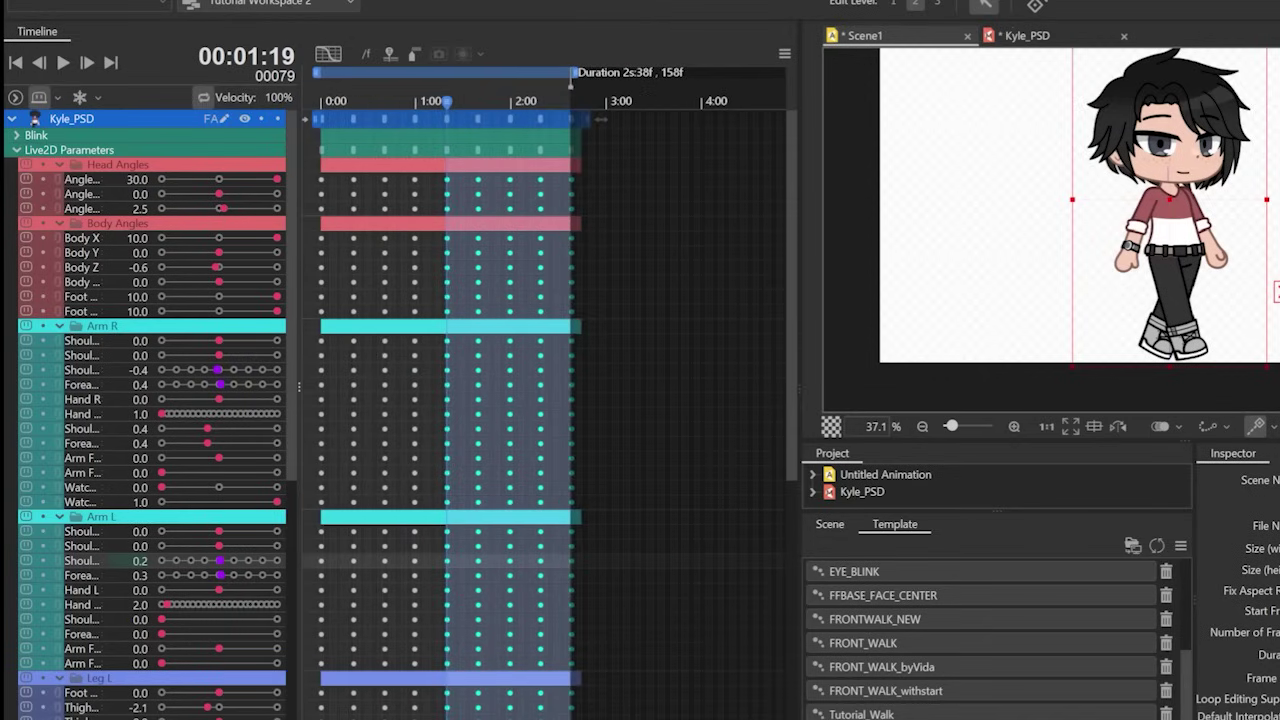
key(space)
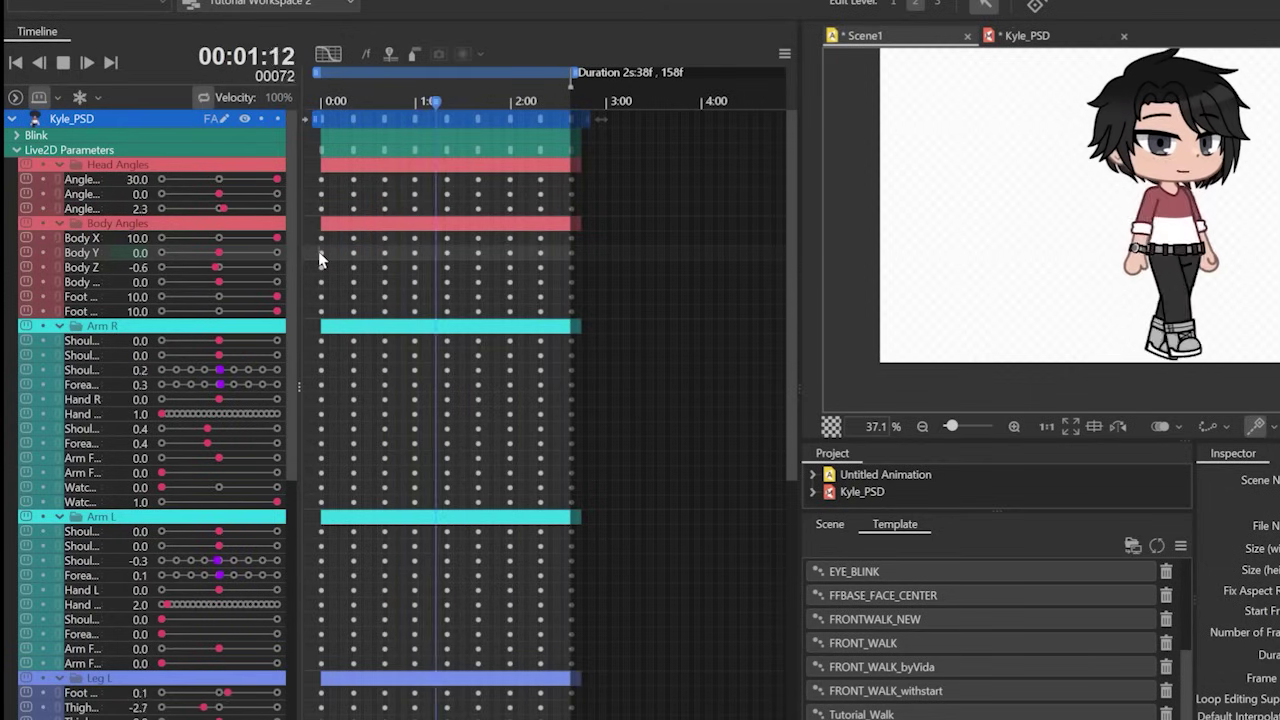
key(space)
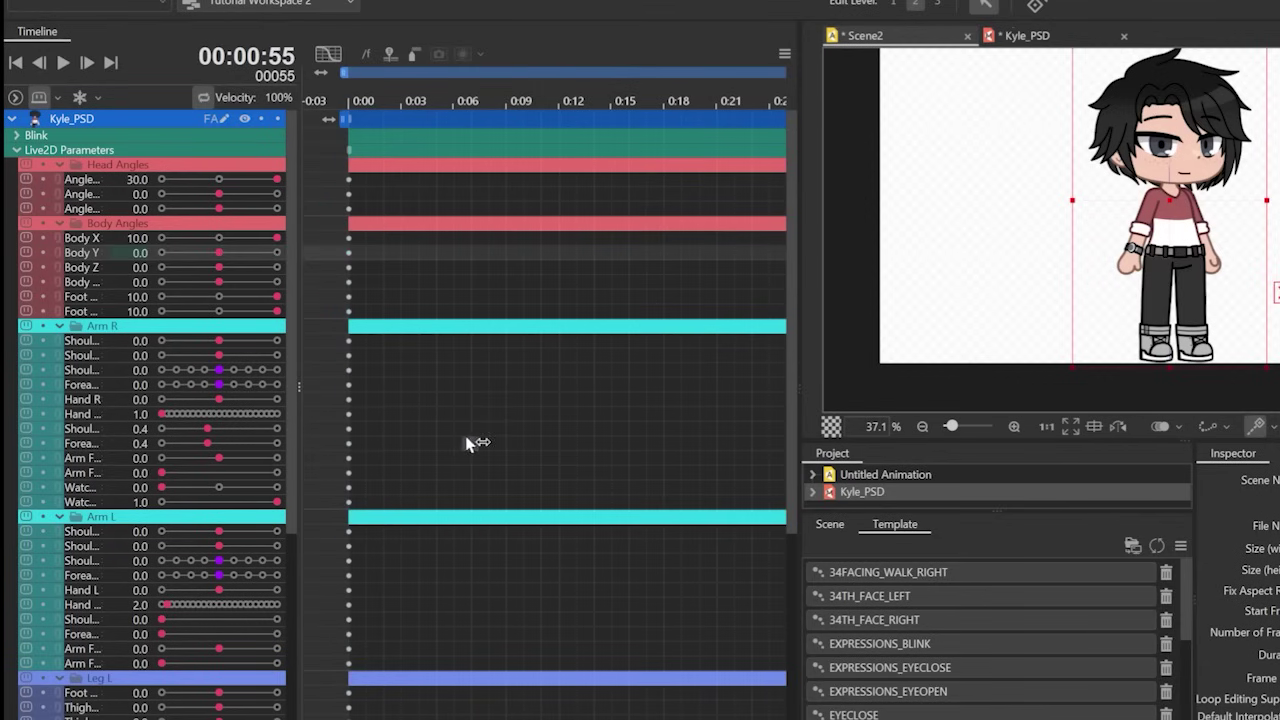
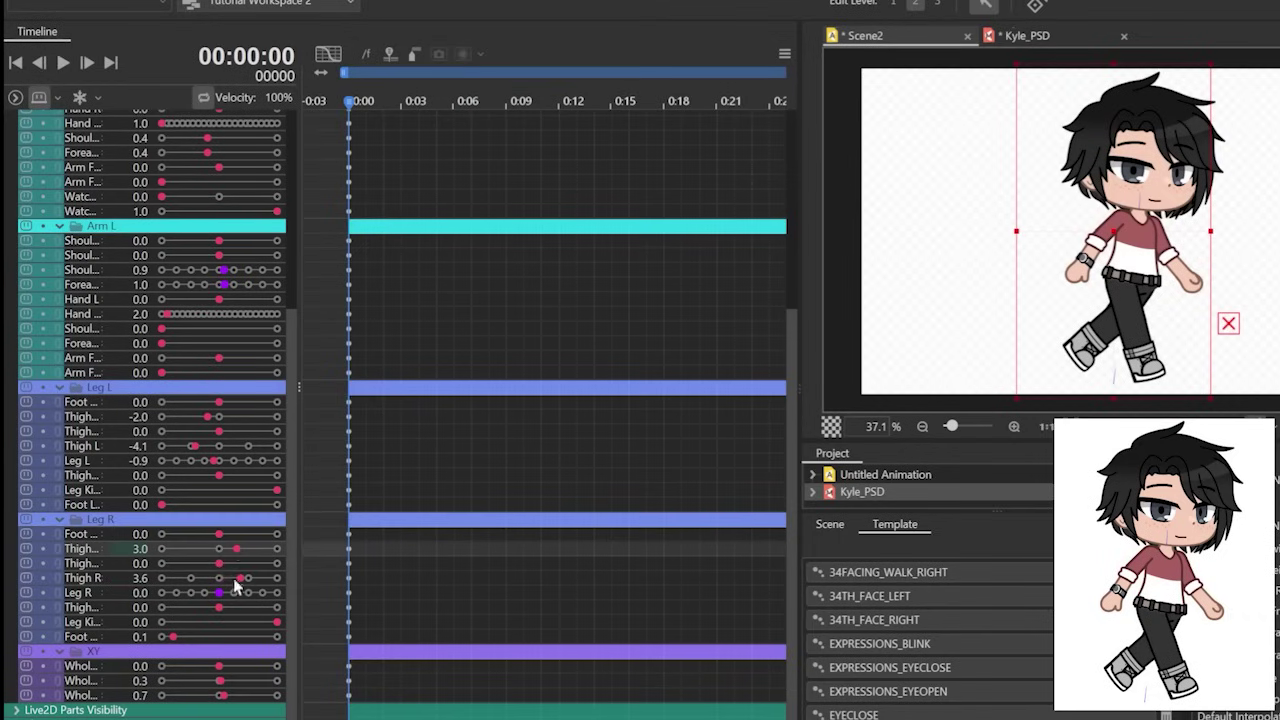
Step: In Scene2 at frame 0, pose the left leg with the third Thigh parameter at 3.2, Thigh L at -3.0 and Leg L at -1.3
scroll(1061, 344, up, 4)
click(201, 447)
click(213, 462)
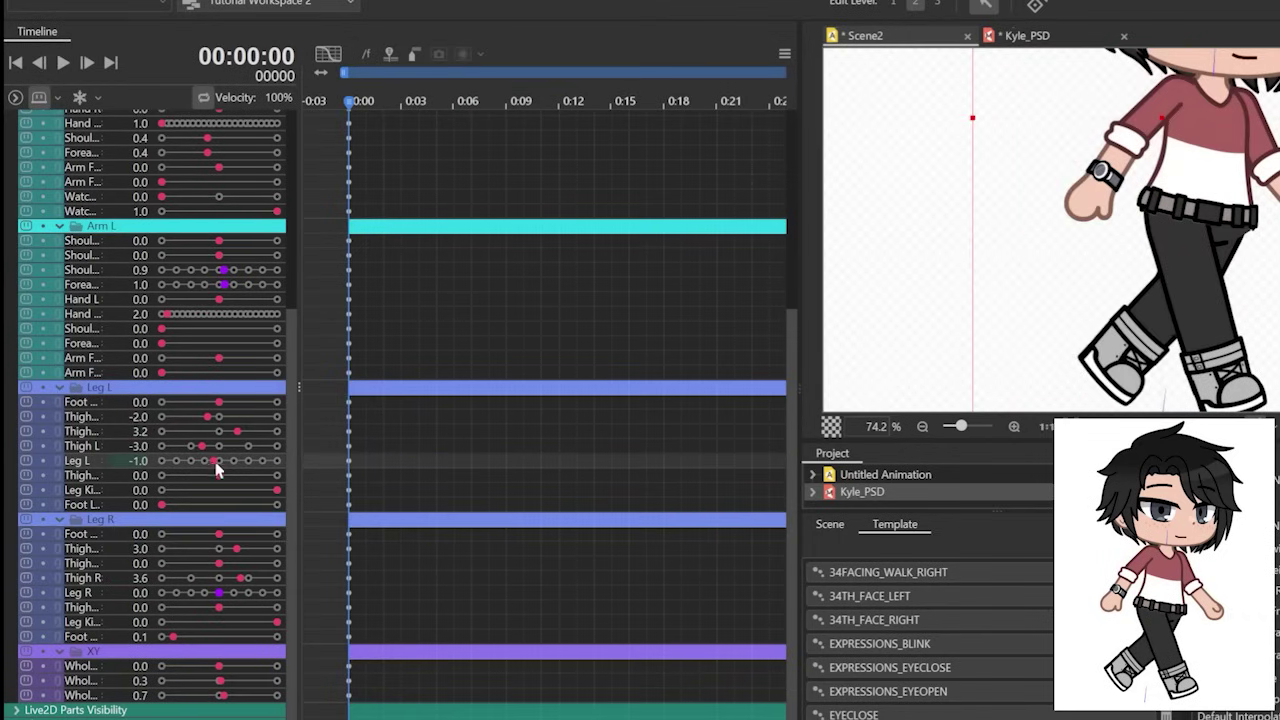
scroll(1078, 295, down, 2)
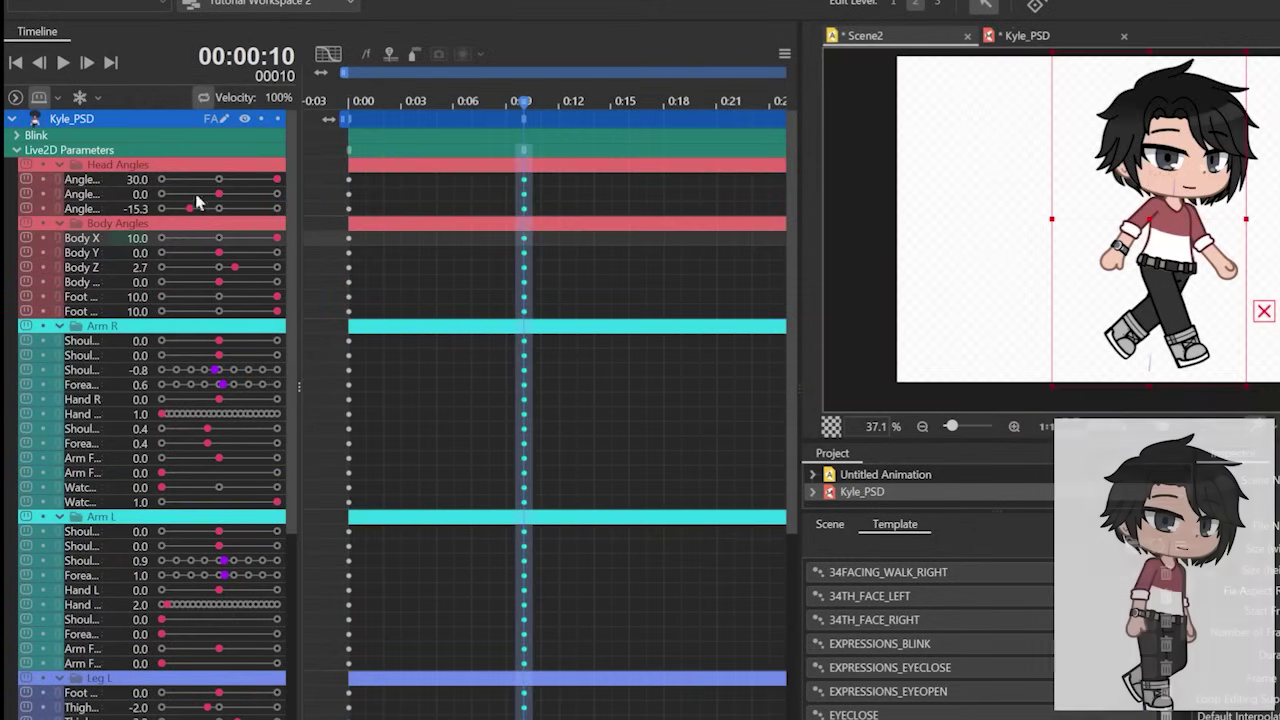
Step: Pose the legs at frame 10, with Thigh R at 2.8, Leg R at -0.5 and the left leg bent back
scroll(214, 686, down, 5)
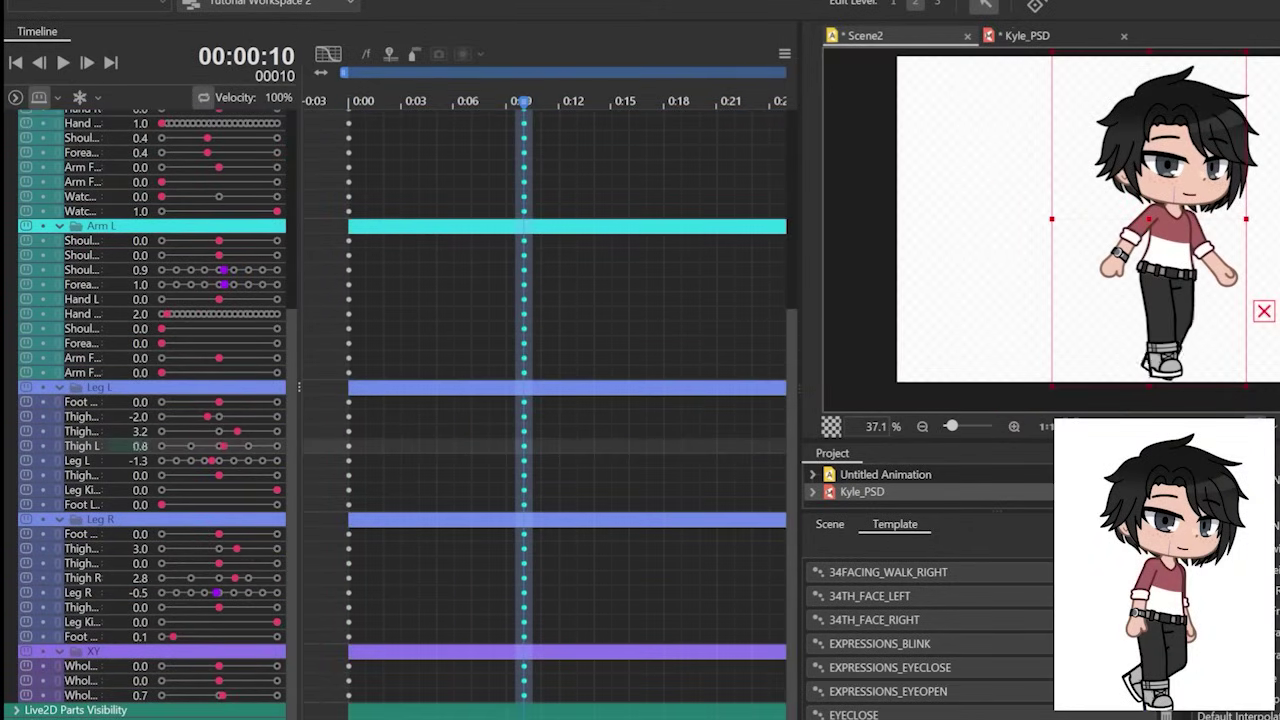
drag(462, 291, 532, 337)
scroll(194, 286, up, 5)
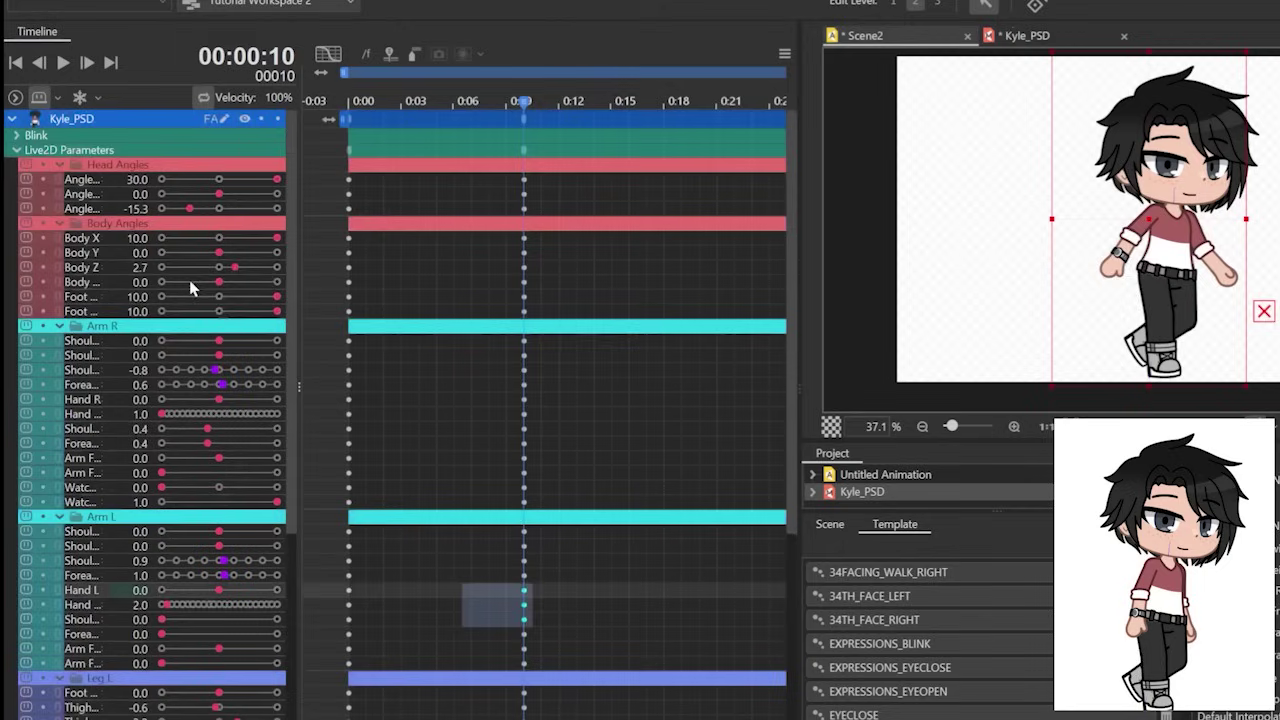
Step: Adjust the left arm's third Shoulder and Forearm, the third head angle and Body Z in the frame 10 pose
drag(140, 561, 125, 561)
drag(140, 575, 137, 575)
drag(137, 209, 156, 214)
drag(140, 267, 148, 267)
drag(470, 297, 531, 303)
Step: Add a third set of keyframes for all Live2D parameters and shift it to frame 20
drag(524, 150, 491, 200)
drag(628, 209, 651, 208)
drag(490, 150, 524, 151)
click(681, 101)
drag(681, 152, 700, 153)
click(700, 101)
Step: At frame 20, set Arm R's third Shoulder to 3.4 and Forearm to 0.5, and Arm L's third Shoulder to -3.5
scroll(143, 683, down, 5)
click(348, 101)
drag(550, 643, 323, 548)
click(700, 101)
drag(706, 643, 534, 522)
scroll(140, 400, up, 5)
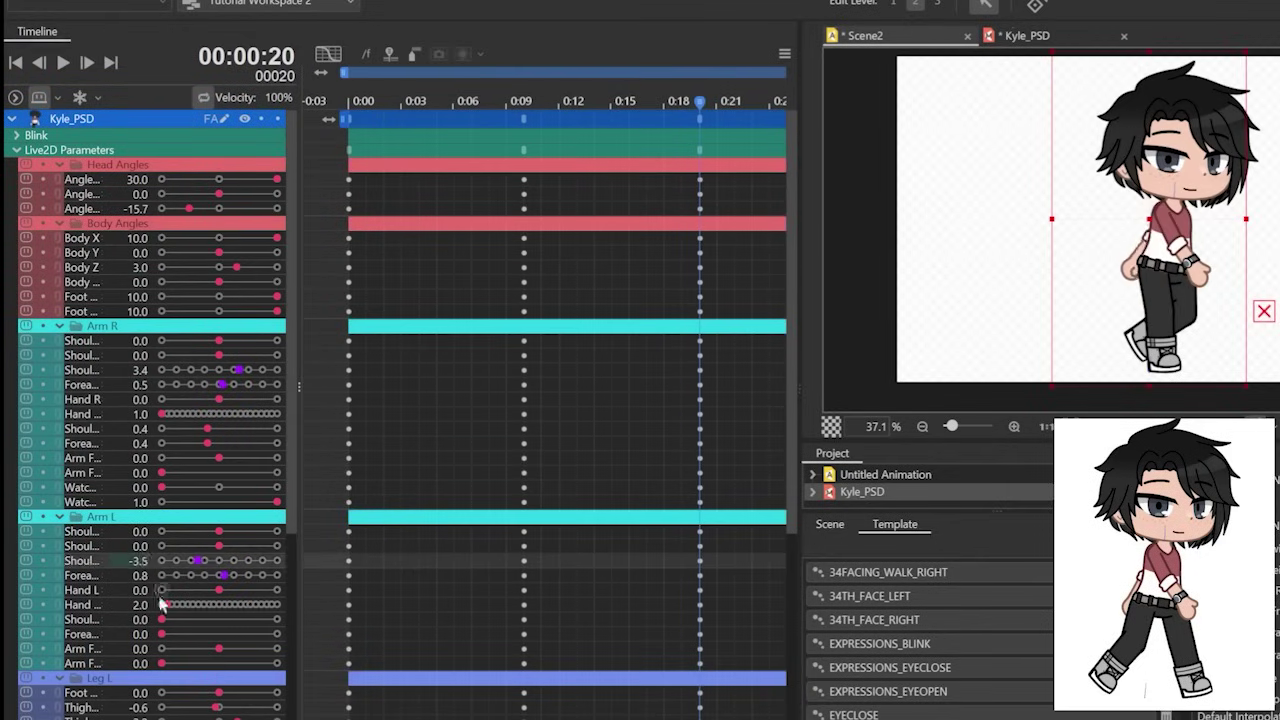
Step: Spread the legs at frame 20 with Leg L at 0.0, Thigh R at -0.9 and Leg R at -1.5
scroll(160, 605, down, 5)
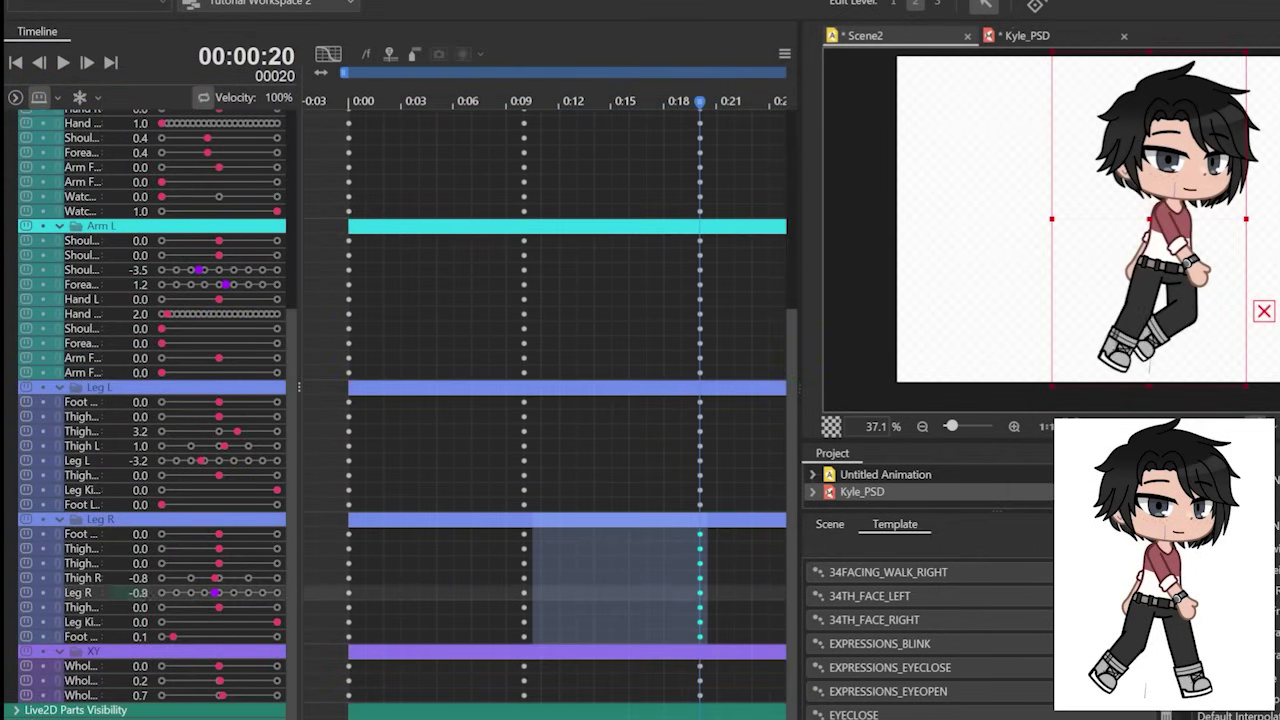
drag(640, 396, 462, 510)
drag(536, 398, 708, 508)
drag(570, 240, 303, 508)
drag(732, 508, 145, 484)
drag(645, 410, 263, 537)
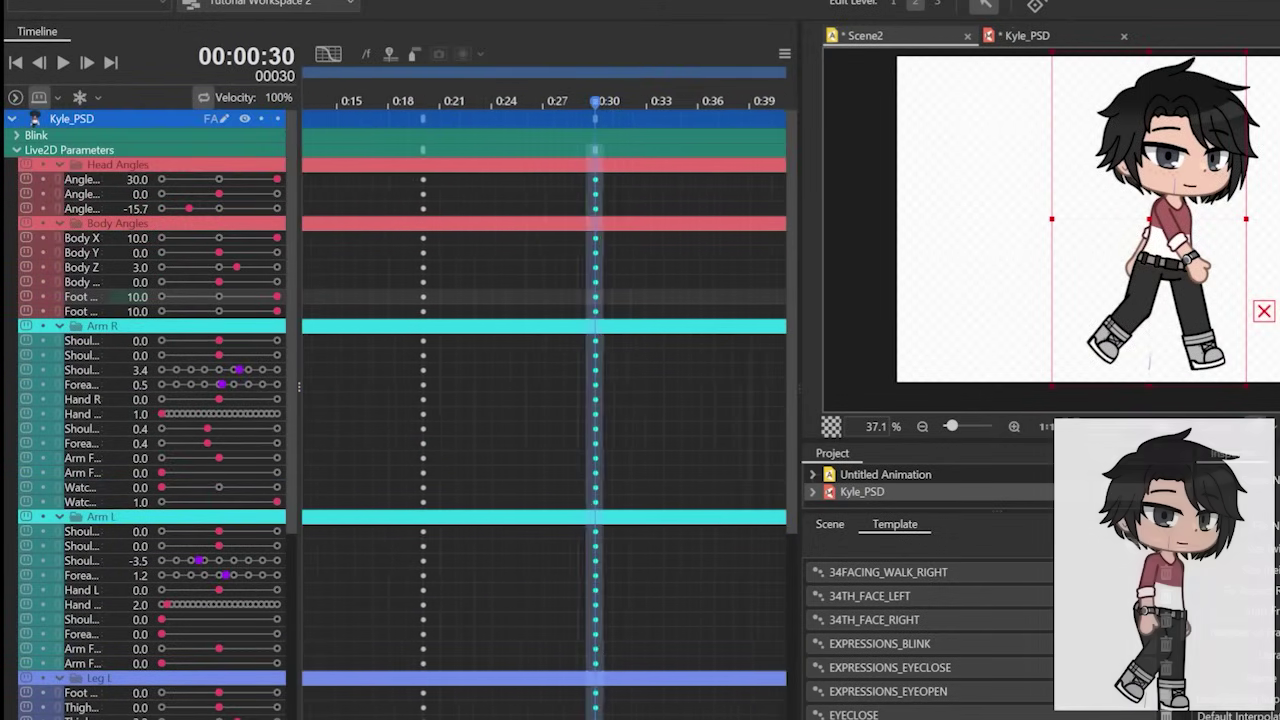
Step: At frame 30, set the third head angle to -13.0, Body Z to 3.5, and Arm L's third Shoulder to -1.2 and Forearm to 1.4
scroll(185, 311, down, 5)
scroll(185, 311, up, 5)
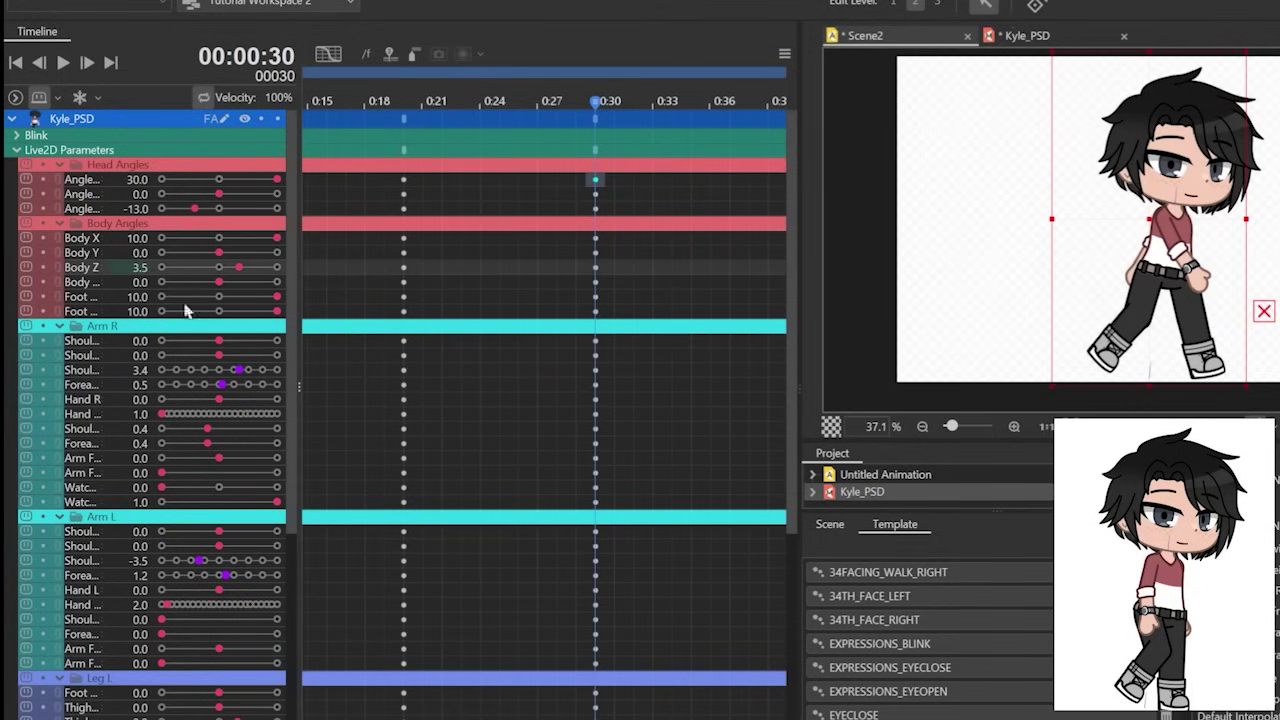
scroll(145, 561, down, 5)
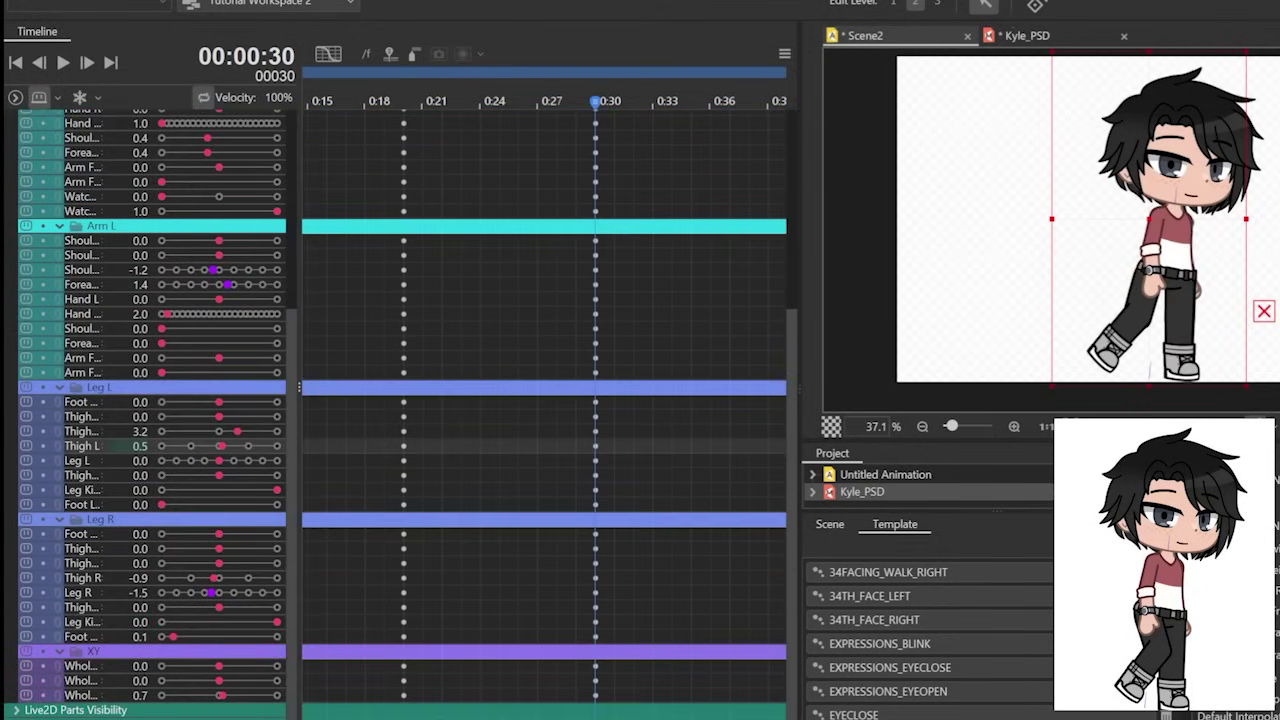
Step: Pose the legs at frame 30 with Thigh L at 0.5, Thigh R at 3.8 and Leg R at -3.1
drag(486, 367, 581, 391)
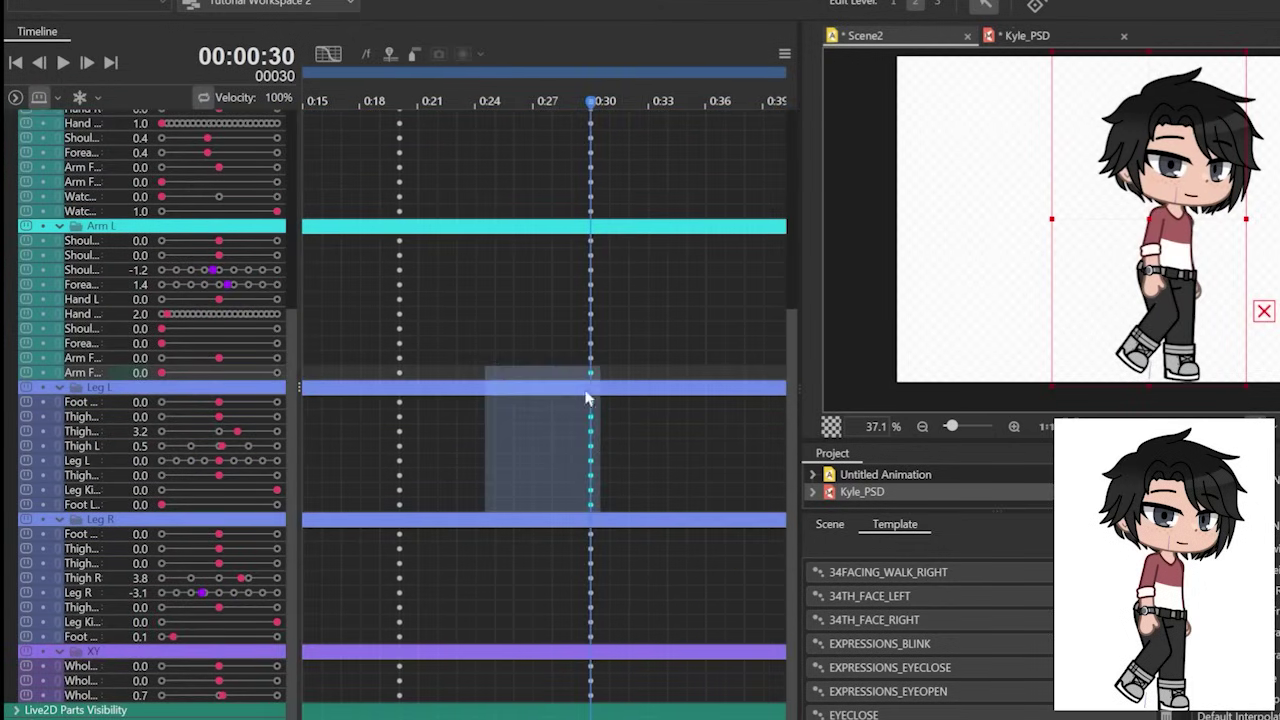
drag(662, 588, 684, 600)
drag(330, 531, 689, 555)
drag(586, 410, 46, 430)
Step: Close the run cycle with the first pose's keyframes at frame 40 and review the poses down to the leg parameters
drag(714, 560, 310, 566)
drag(428, 545, 52, 568)
drag(531, 603, 379, 607)
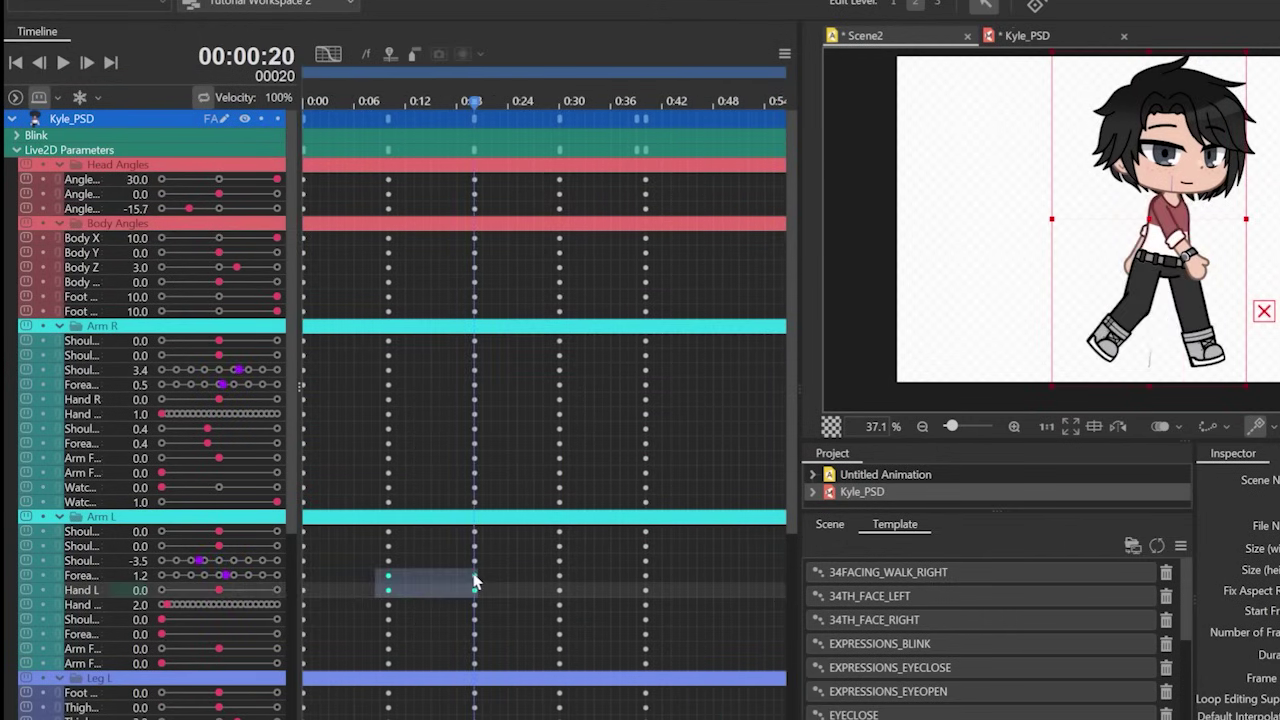
scroll(437, 563, down, 10)
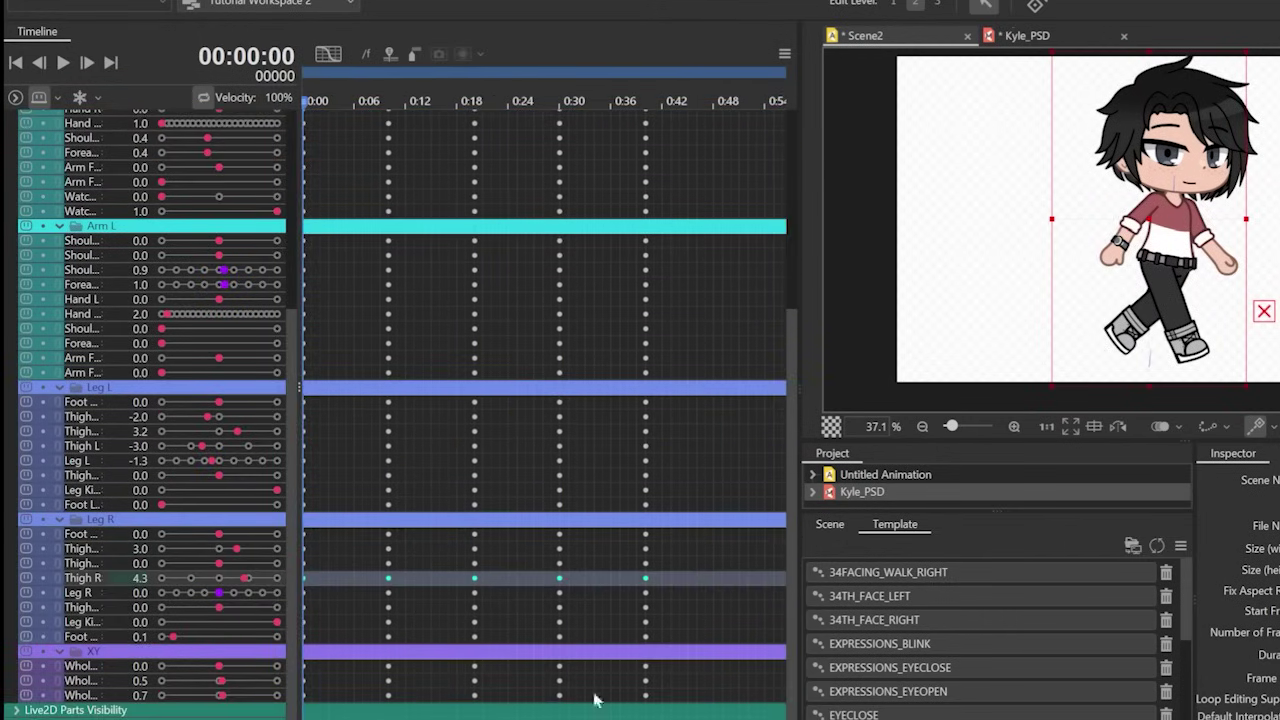
scroll(530, 385, up, 5)
Step: Select all run keyframes from frame 0 to 40 and save them as a motion template named Tutorial_Run
drag(350, 155, 692, 712)
text(Tutorial_Run)
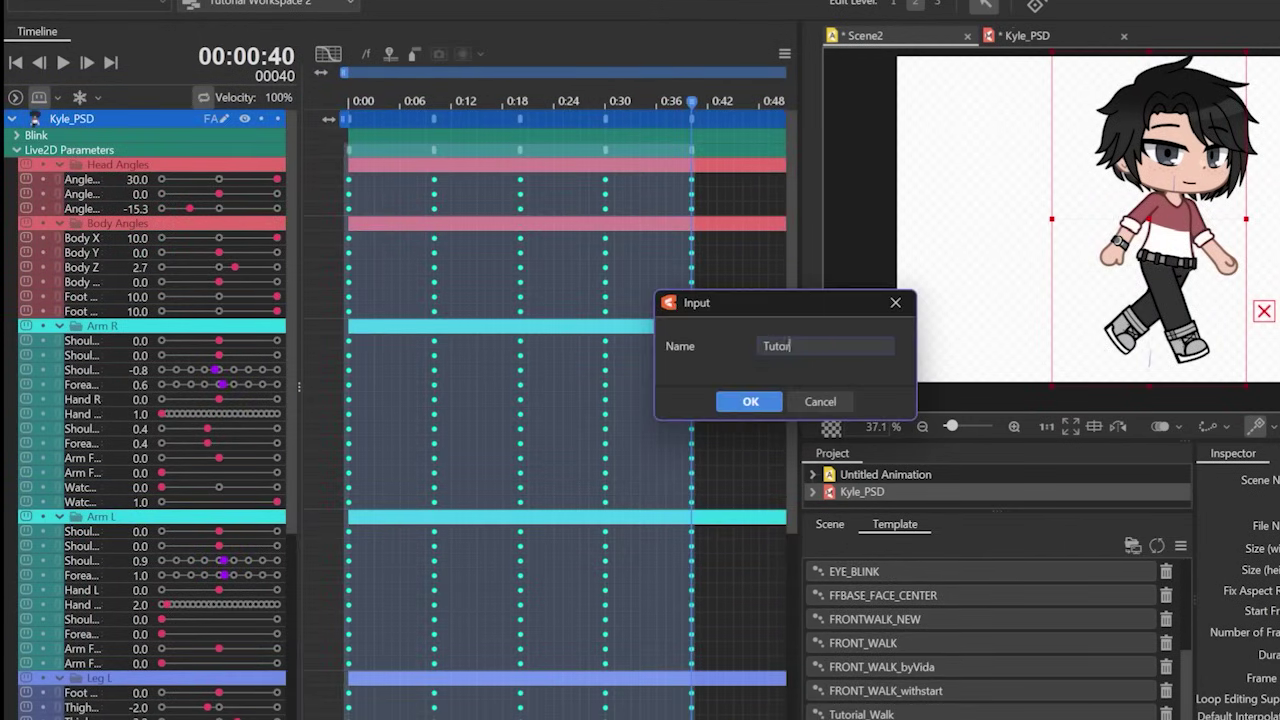
key(Return)
Step: Repeat the Tutorial_Run template along the timeline to fill the 160-frame Scene2, and play back the run
click(914, 710)
click(474, 394)
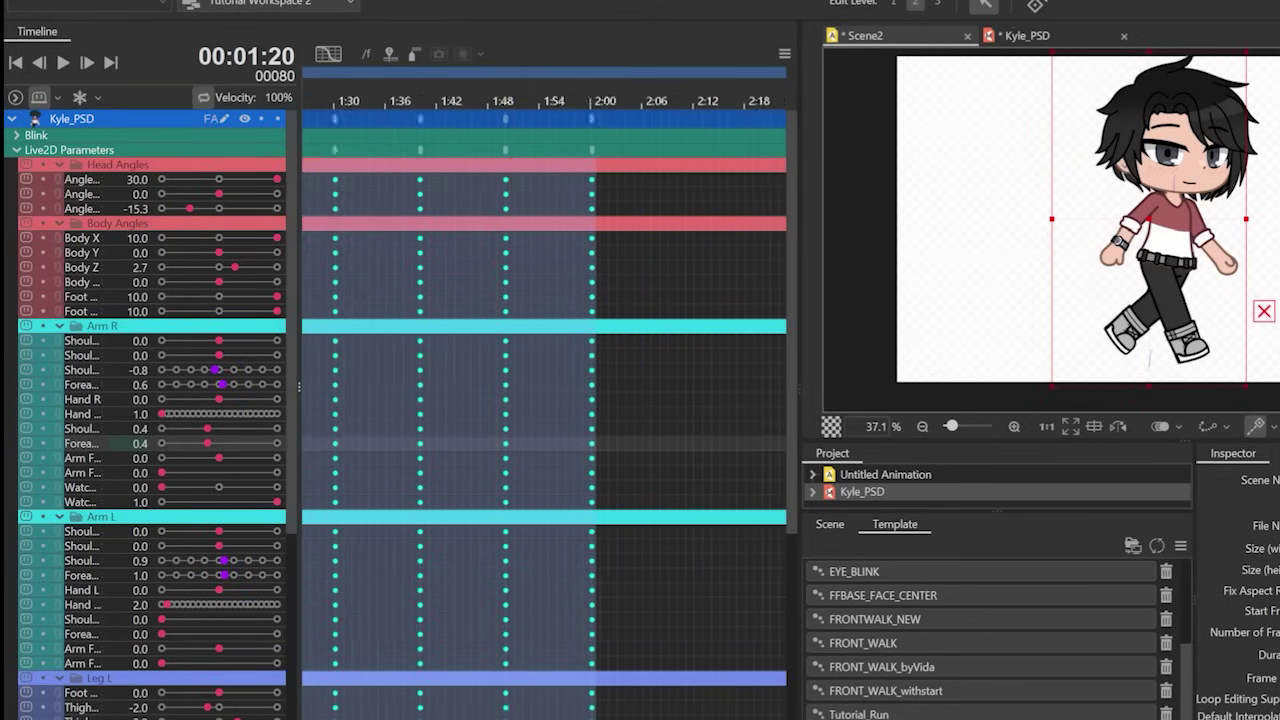
drag(592, 71, 604, 71)
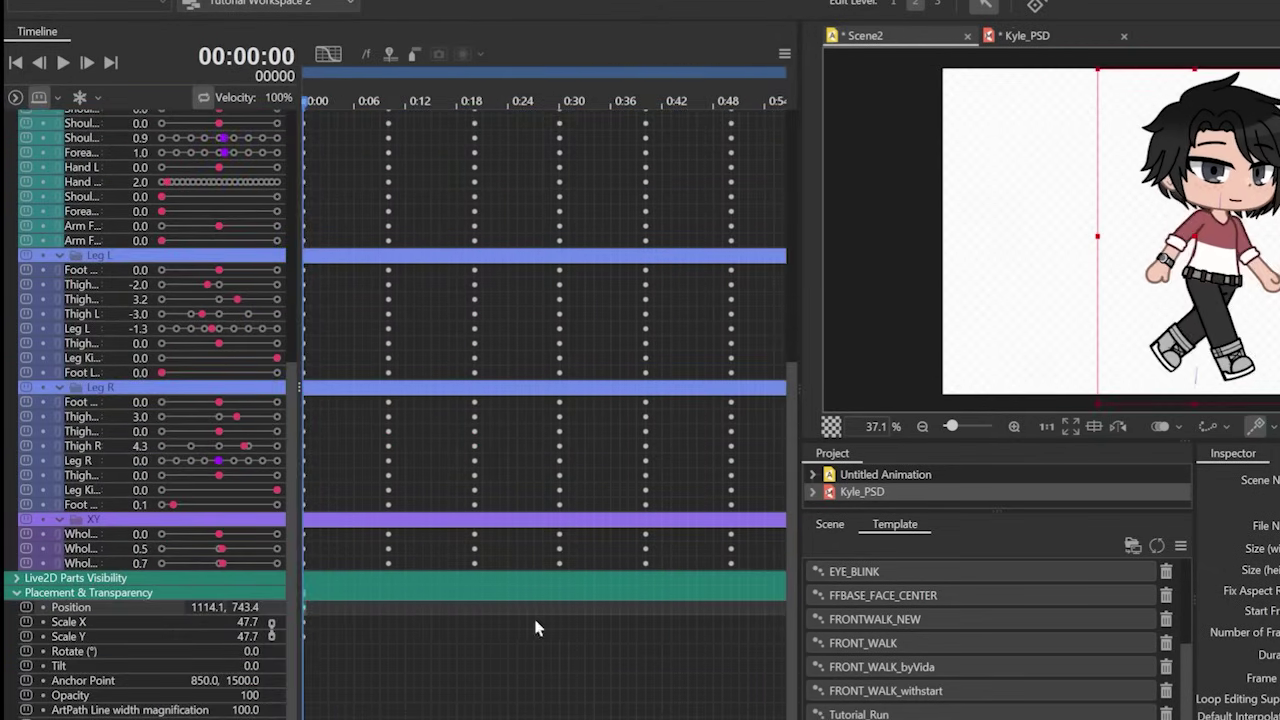
key(space)
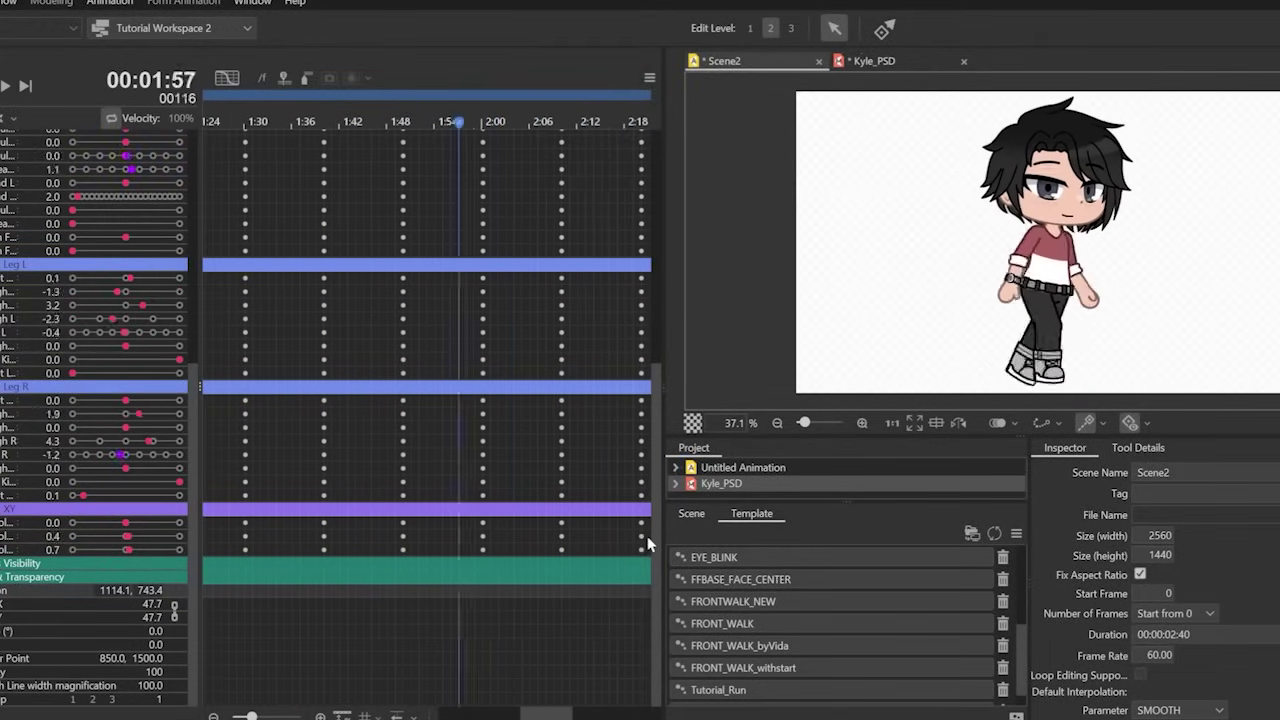
key(space)
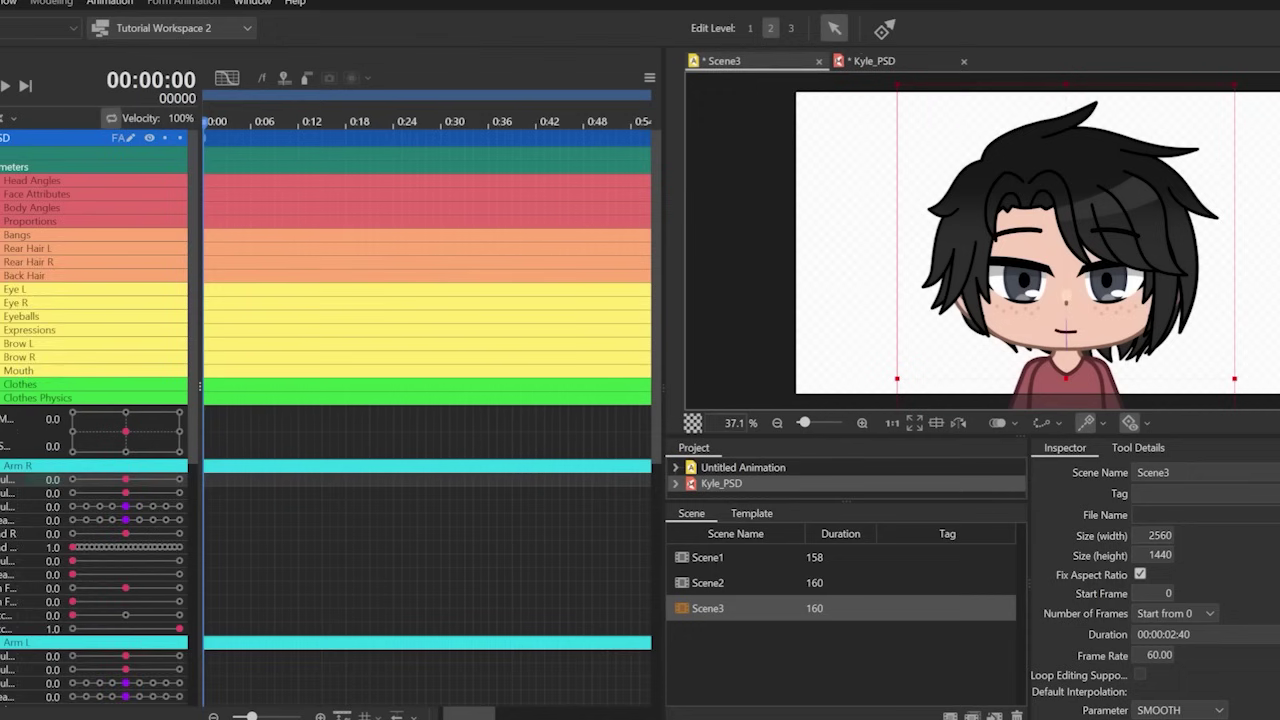
Step: Unlink all combined parameter pairs in the Bangs group so each Bangs parameter has its own slider
scroll(100, 420, down, 5)
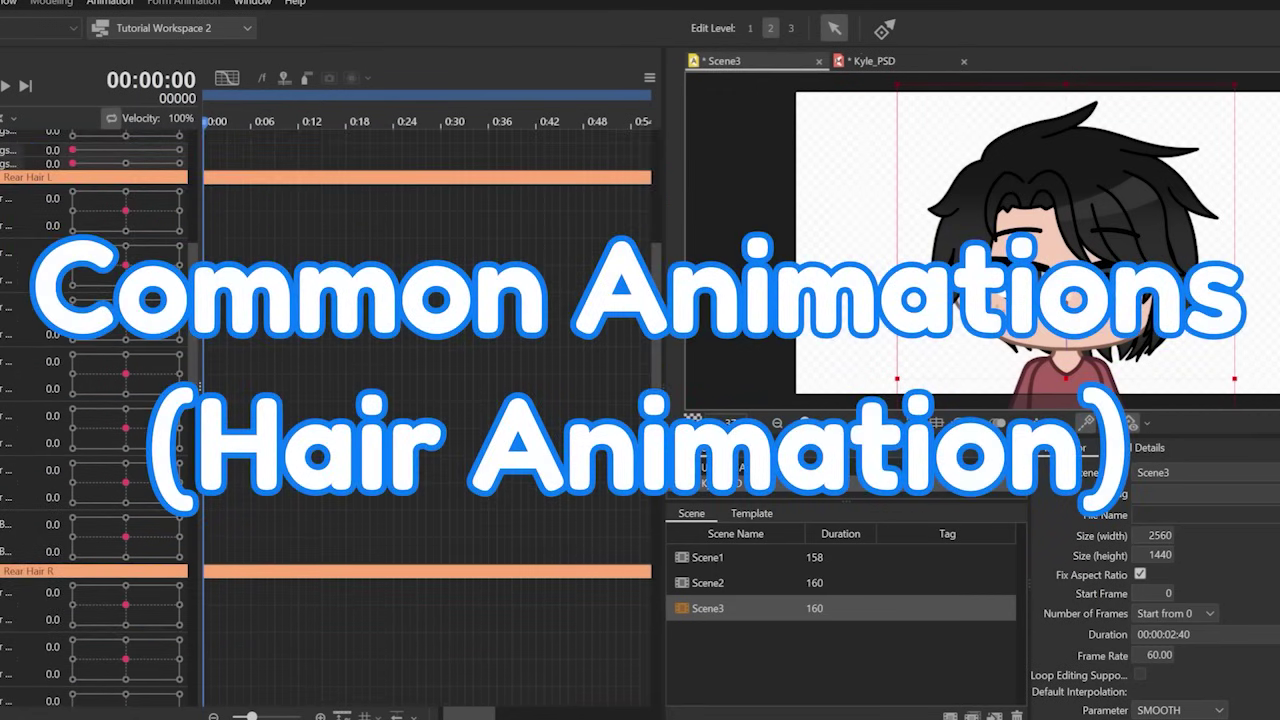
scroll(12, 492, down, 4)
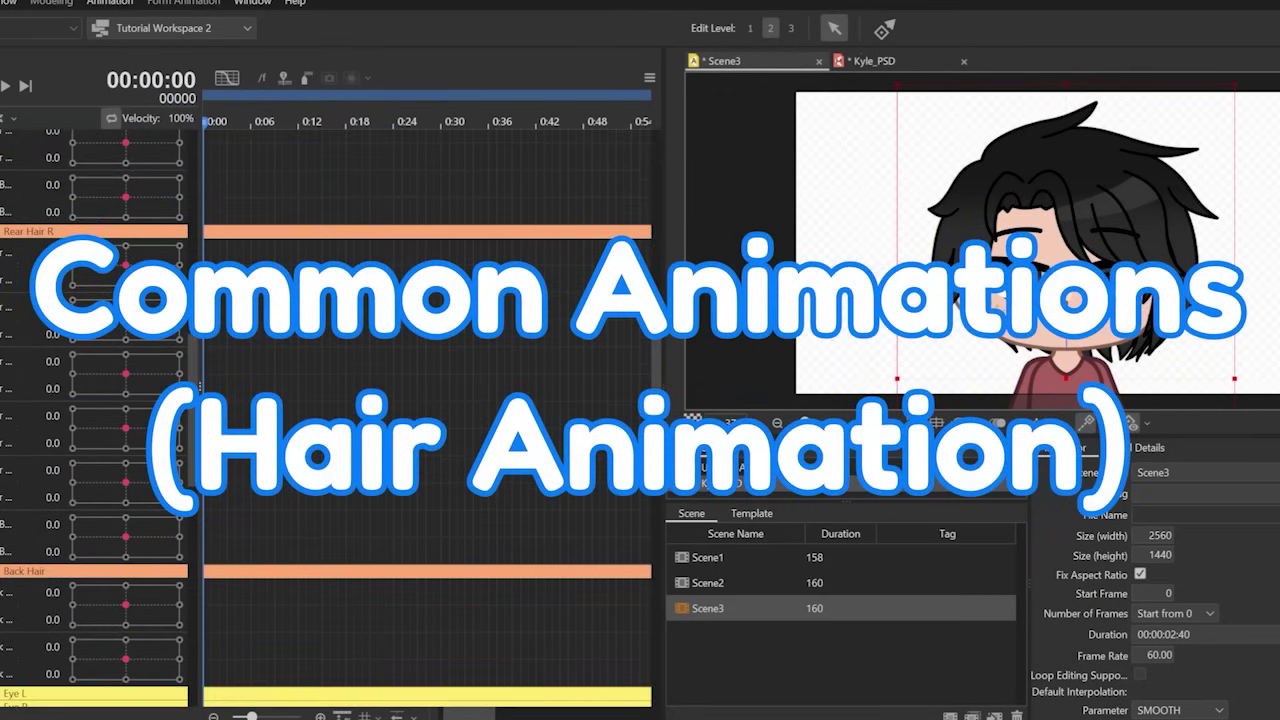
scroll(14, 524, up, 9)
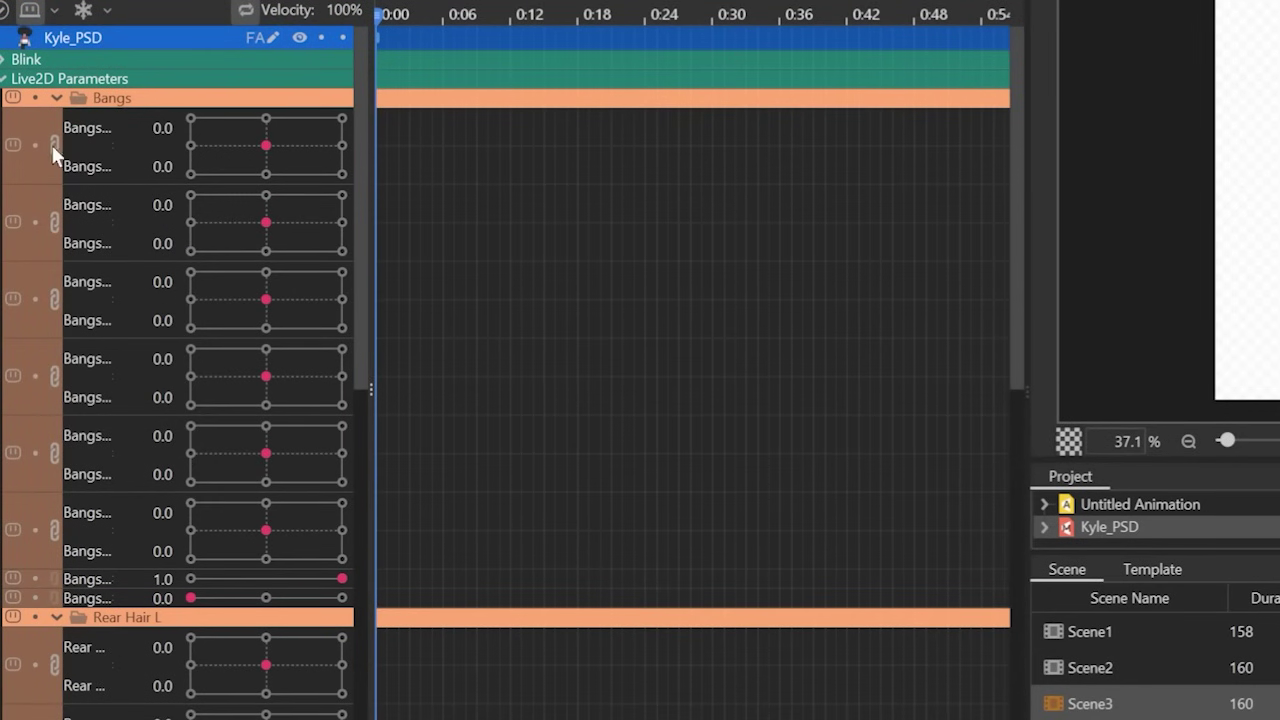
click(54, 147)
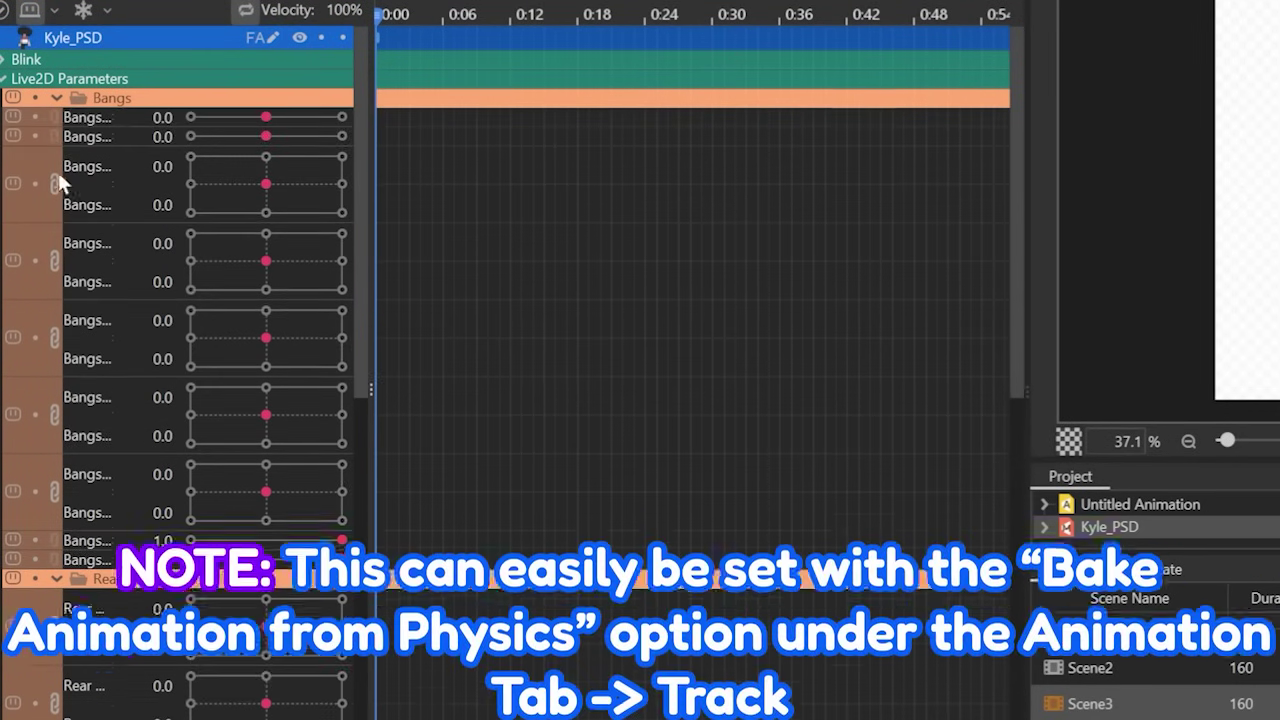
click(54, 183)
click(54, 222)
click(54, 415)
click(54, 338)
click(54, 266)
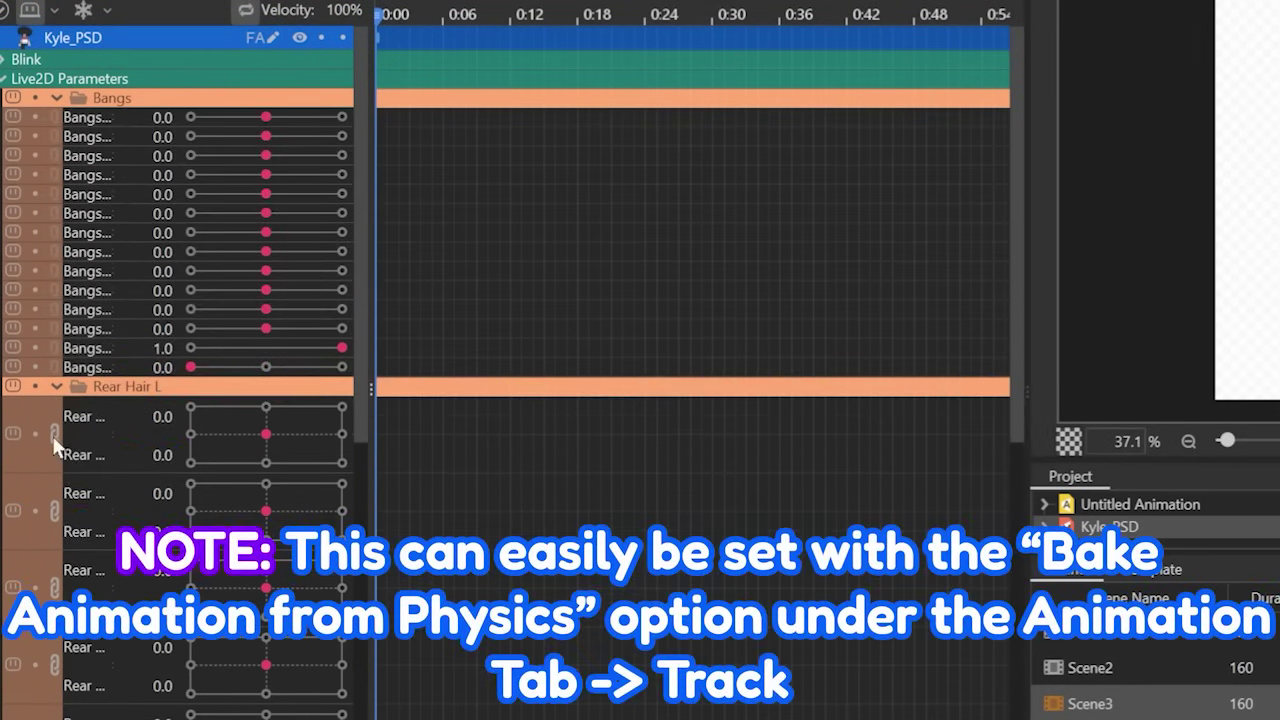
Step: Unlink the combined parameter pairs in the Rear Hair L and Rear Hair R groups into single sliders
click(54, 511)
click(54, 549)
click(54, 587)
click(54, 626)
click(54, 664)
scroll(54, 640, down, 3)
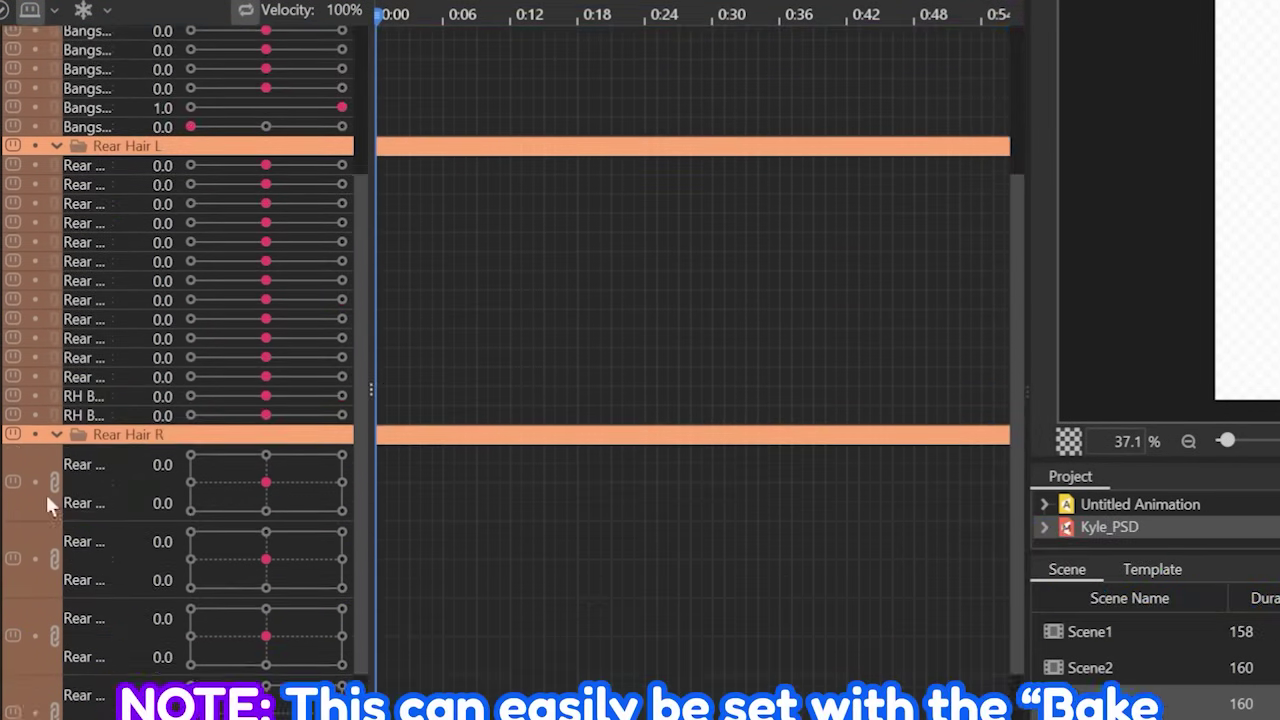
click(54, 482)
click(54, 520)
click(54, 560)
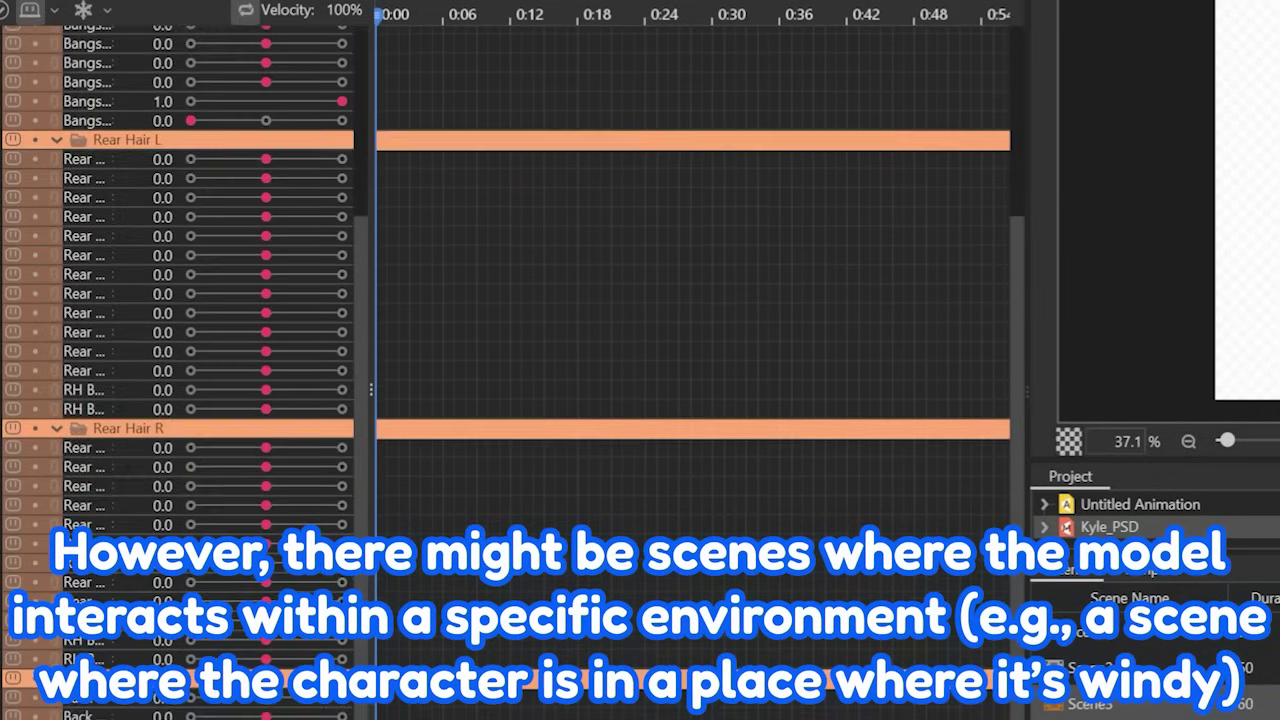
Step: Widen the timeline's parameter list and name column until the full hair parameter names are readable
scroll(336, 293, up, 3)
drag(372, 151, 522, 171)
drag(163, 175, 310, 187)
click(338, 158)
click(340, 175)
click(527, 79)
key(Delete)
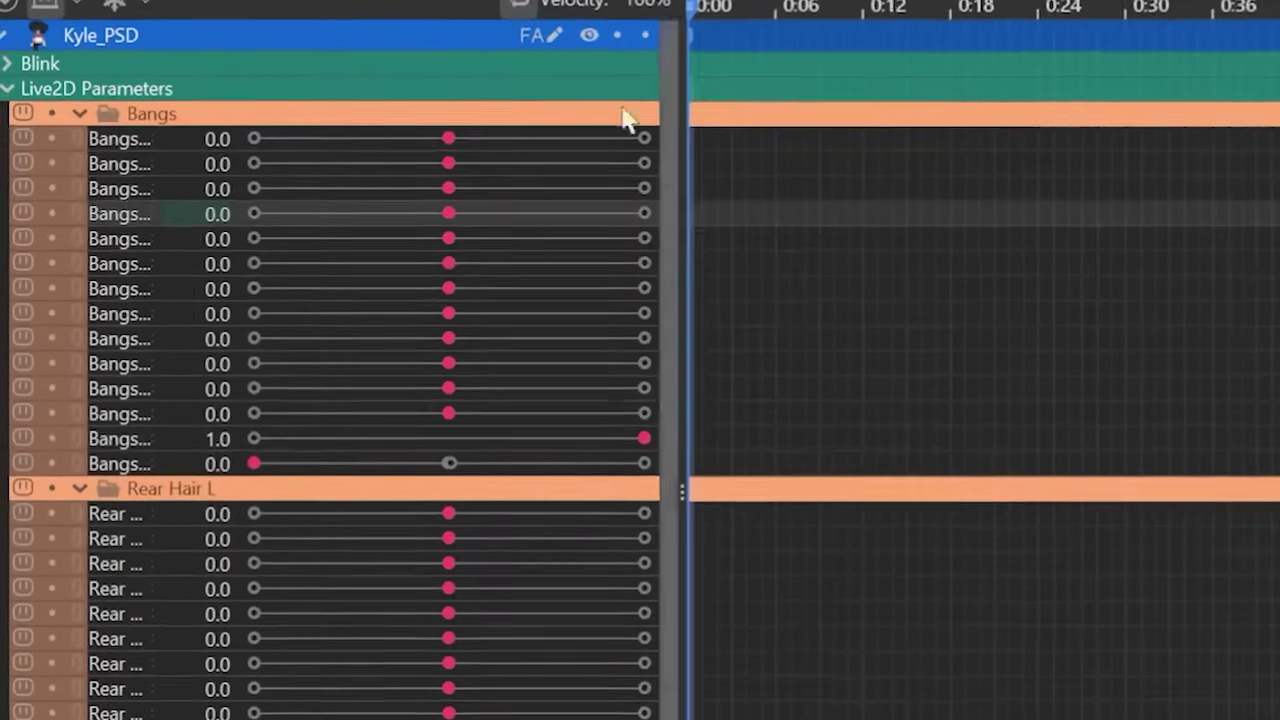
drag(202, 142, 338, 203)
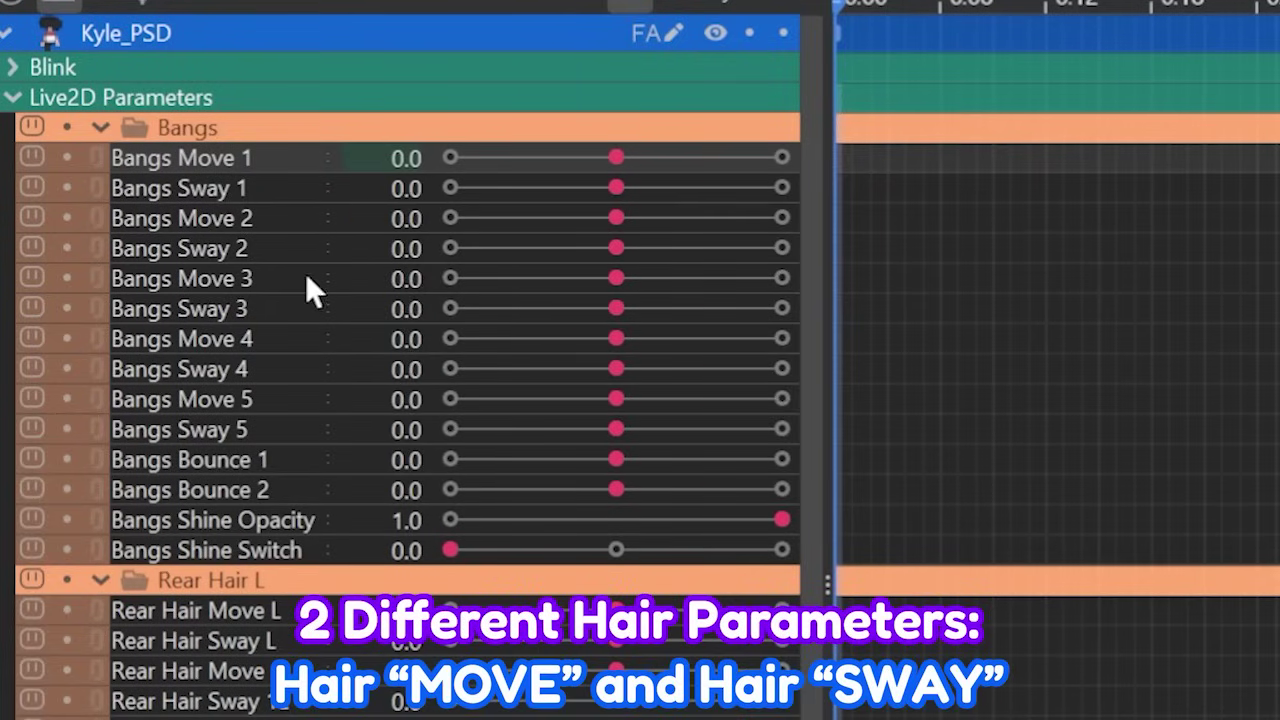
Step: Key the hair parameters at frame 0 and set Bangs Move 1 through Bangs Move 5 to 0.5
click(841, 247)
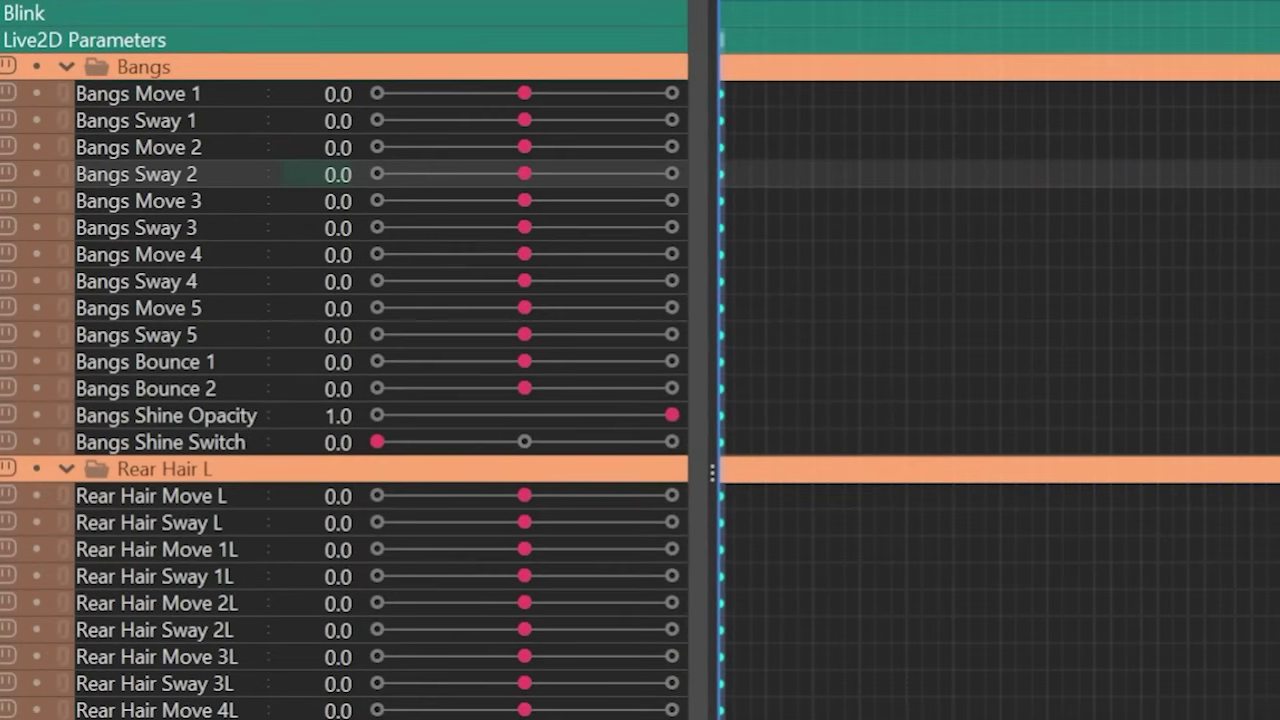
click(992, 459)
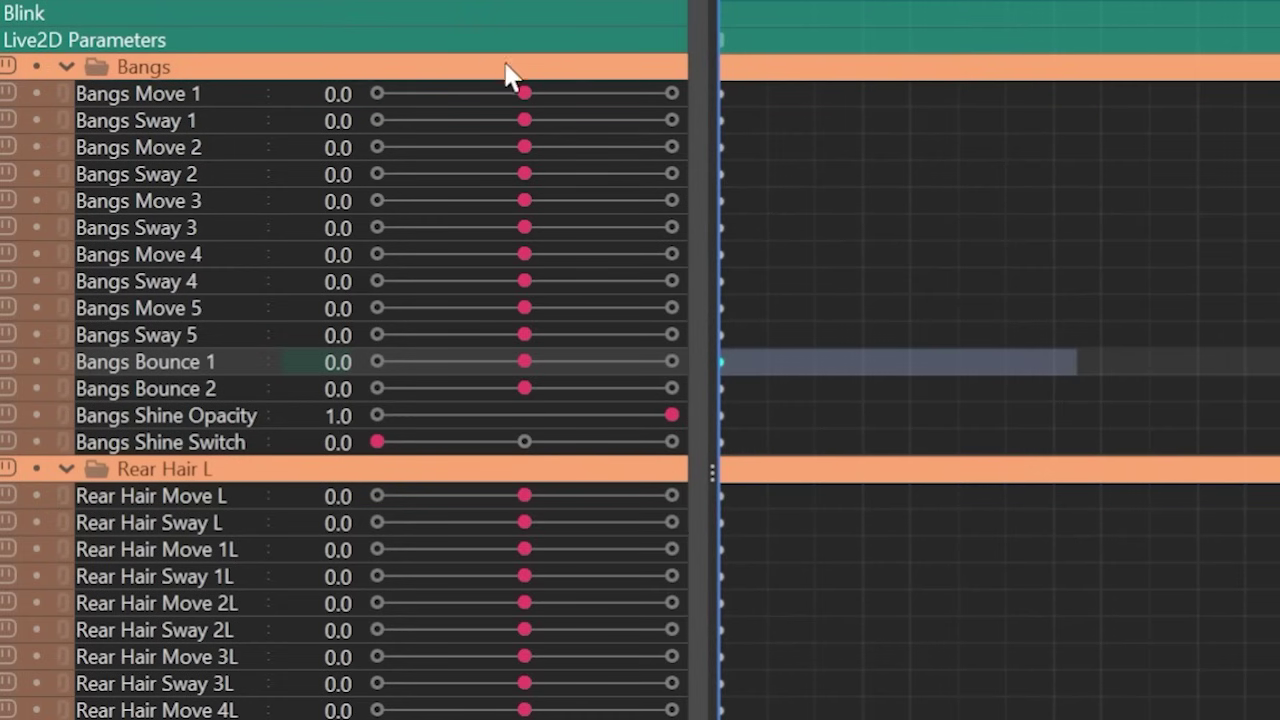
drag(526, 93, 597, 93)
click(597, 147)
click(597, 200)
click(597, 254)
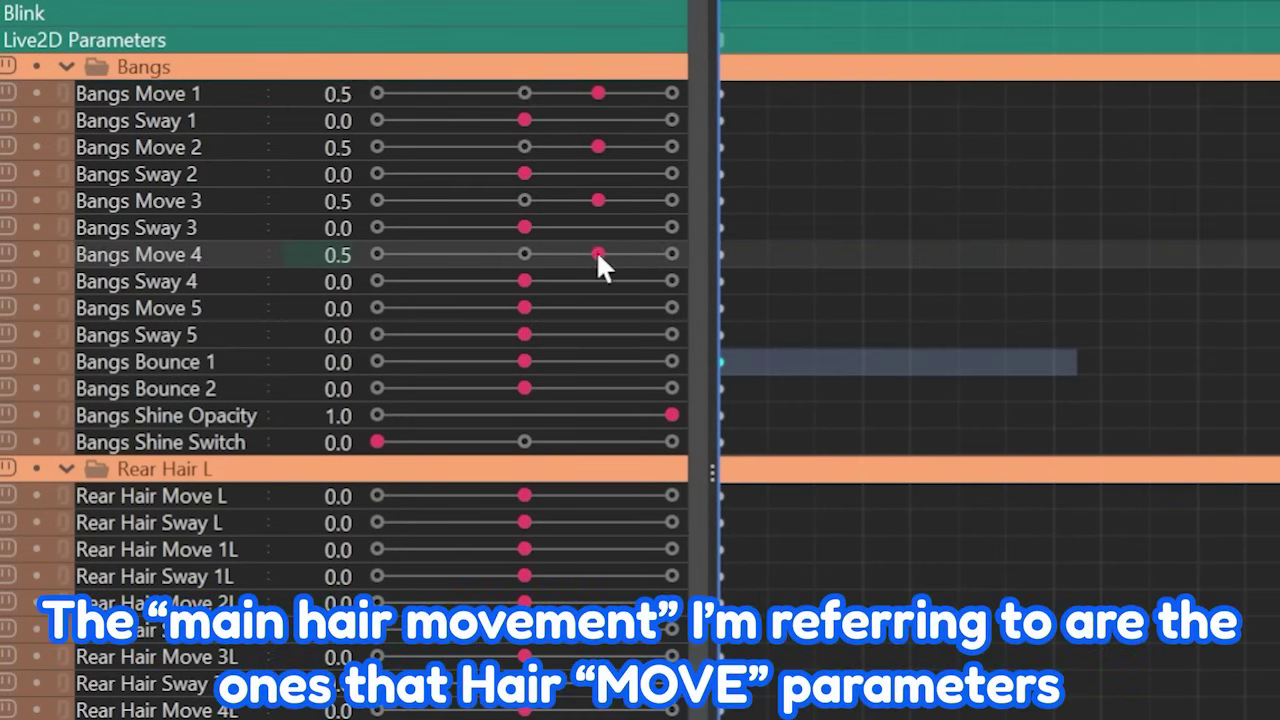
click(597, 308)
Step: Set Rear Hair Move L and Rear Hair Move 1L through 5L to 0.4 at frame 0
click(583, 495)
click(583, 549)
click(583, 603)
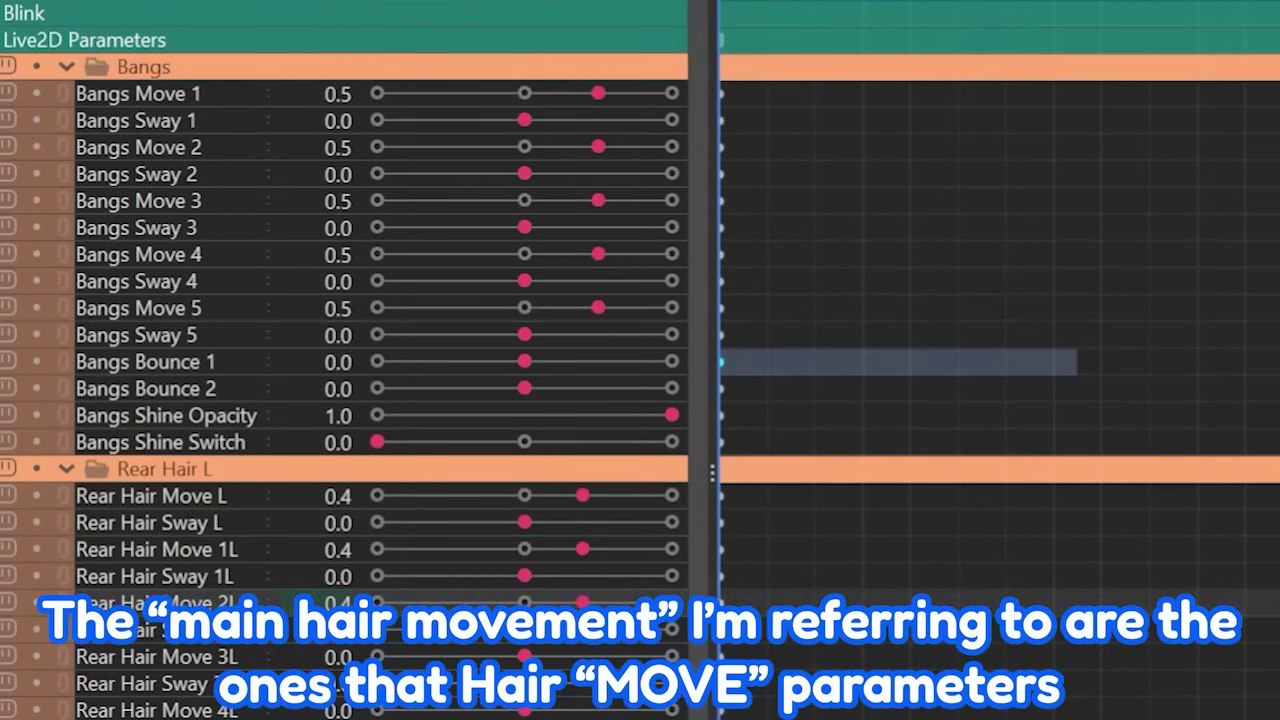
click(583, 657)
scroll(585, 657, down, 1)
click(583, 657)
scroll(586, 600, down, 3)
click(583, 536)
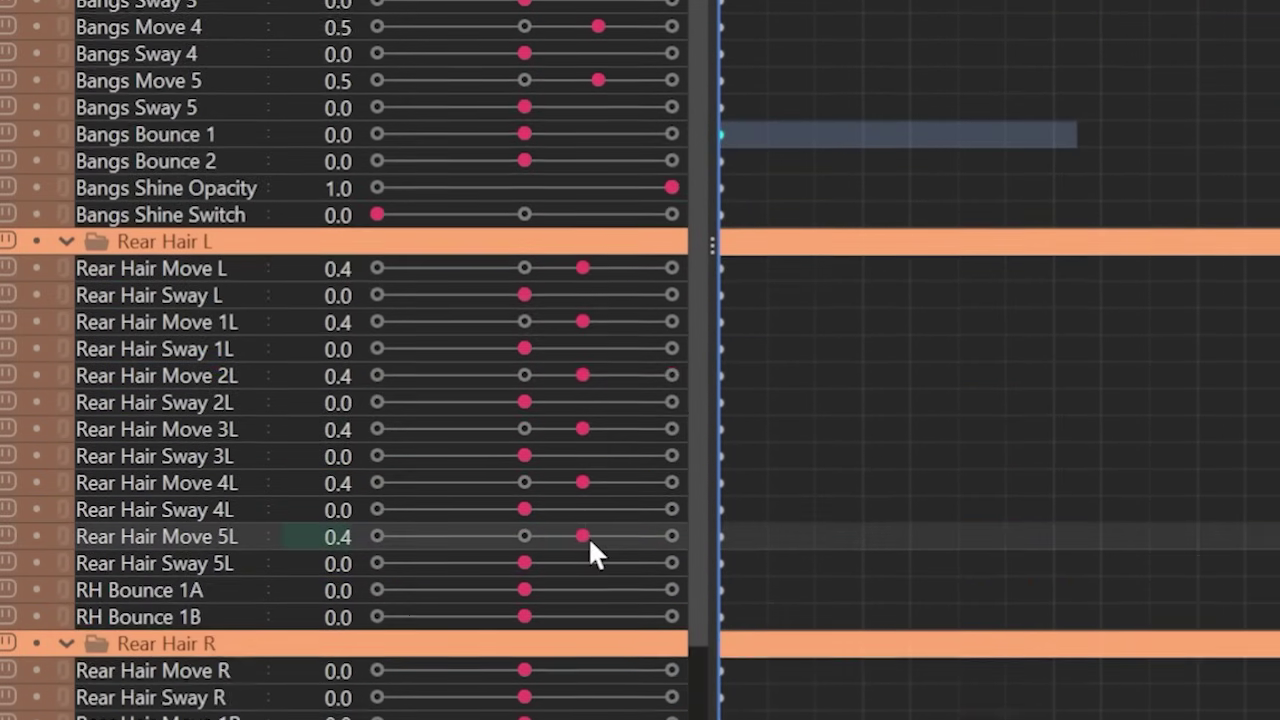
Step: Set Rear Hair Move R and 1R through 4R, plus the Back Hair move parameter, to 0.4 at frame 0
scroll(586, 450, down, 6)
click(583, 359)
click(583, 413)
click(583, 466)
click(583, 520)
click(583, 573)
click(586, 627)
key(ctrl+z)
scroll(570, 620, down, 3)
Step: At frame 9, set Rear Hair Move L and Rear Hair Move 1L through 5L to -0.4
scroll(557, 670, up, 6)
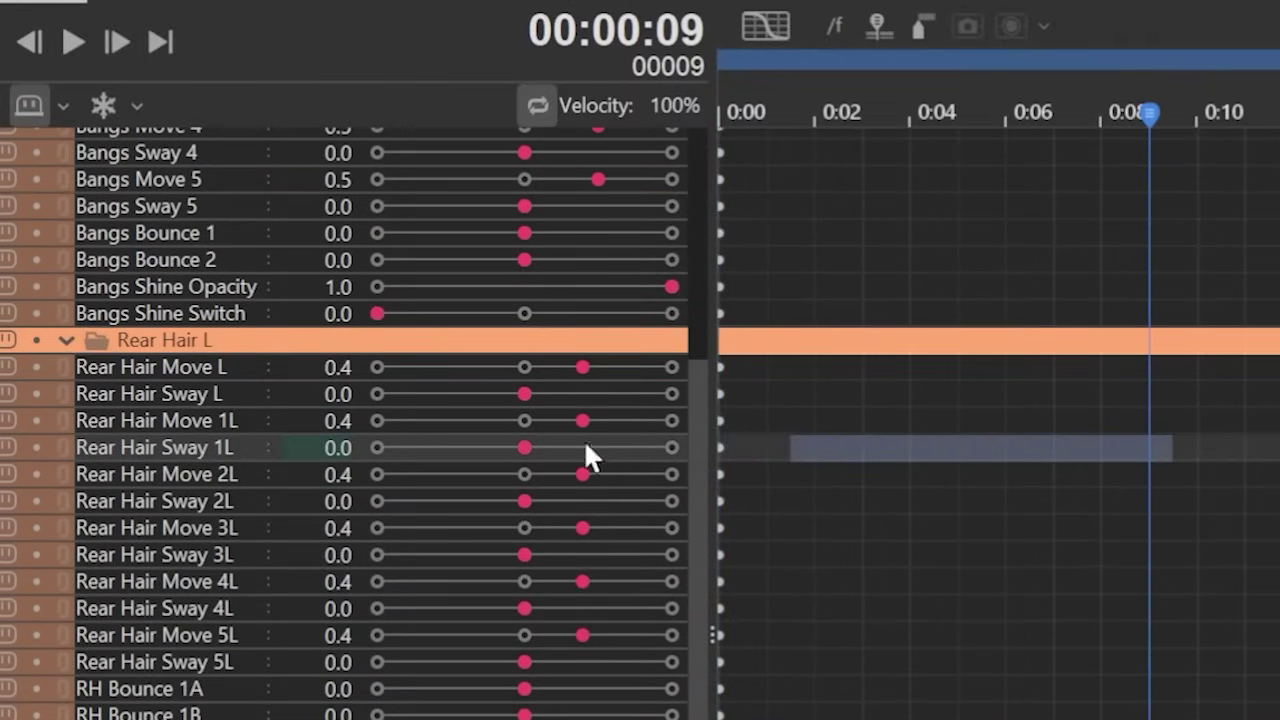
click(465, 367)
click(465, 420)
click(465, 474)
click(465, 527)
click(465, 581)
click(451, 635)
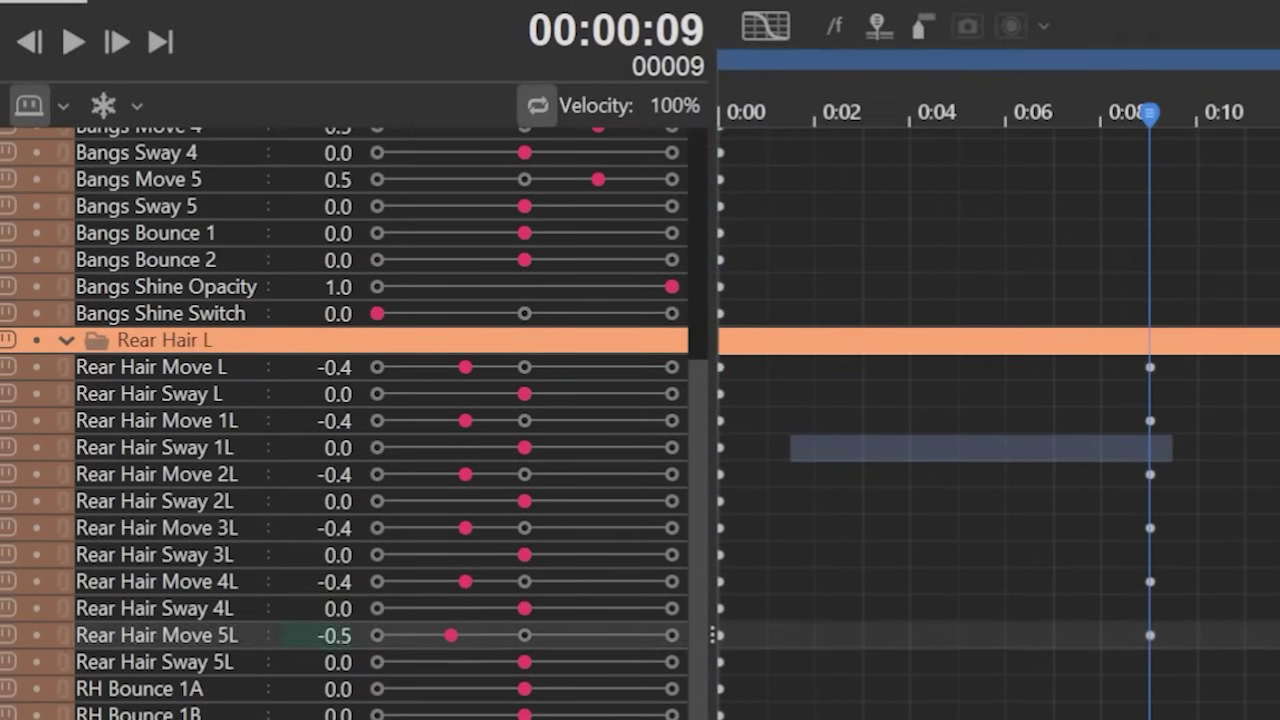
click(397, 714)
click(465, 635)
Step: Set the Rear Hair R move parameters and the Bangs Move parameters to -0.4 at frame 9
click(197, 591)
click(197, 624)
click(197, 656)
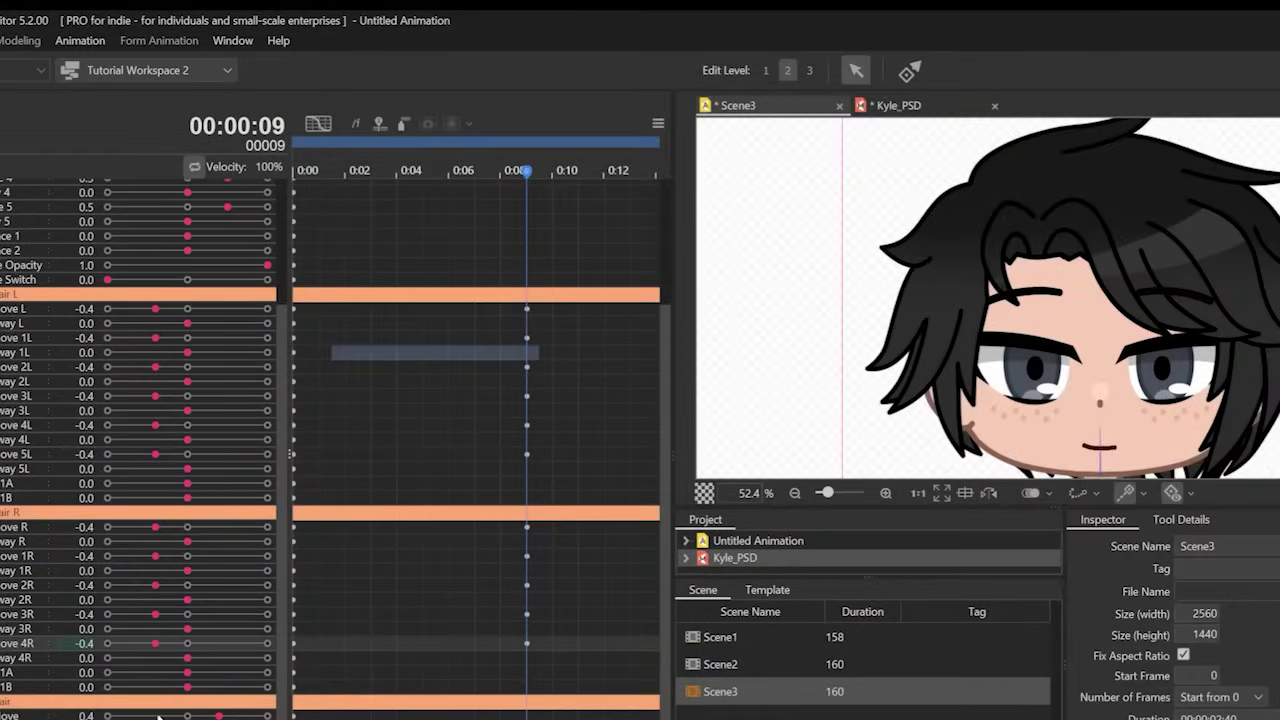
scroll(172, 369, up, 3)
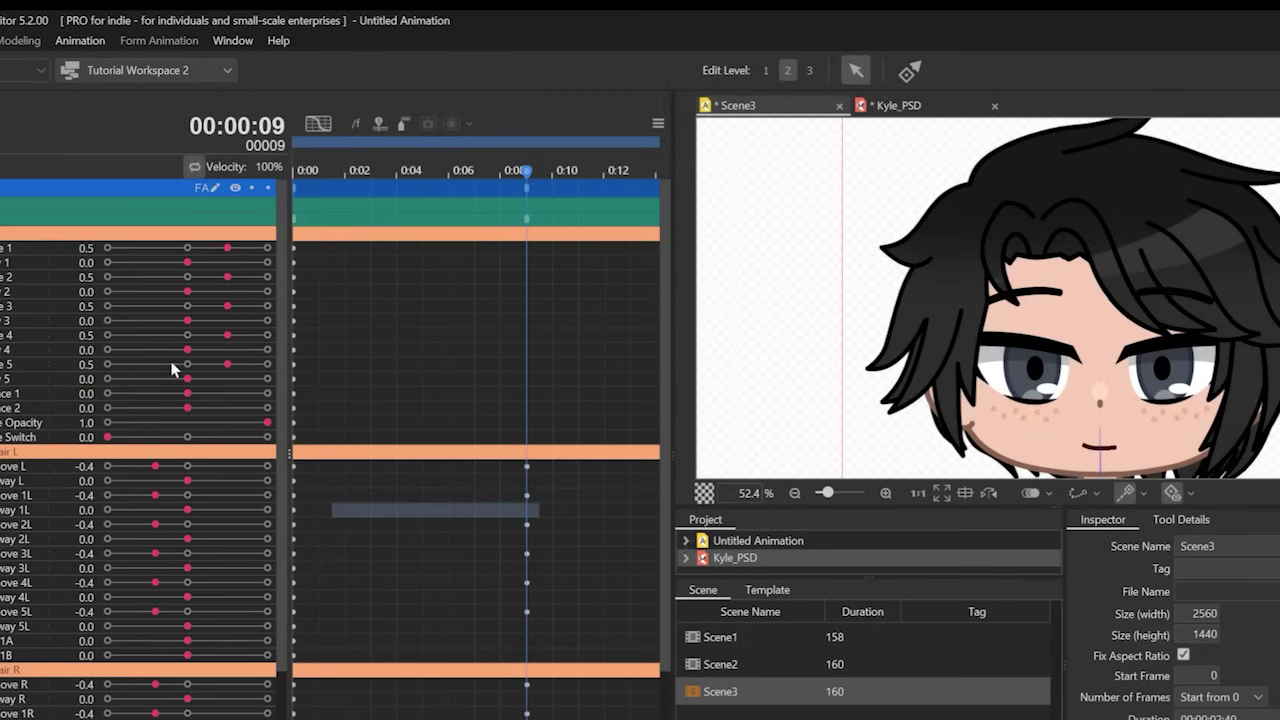
click(155, 277)
click(155, 249)
Step: Move the second set of hair keyframes from frame 9 to frame 16
drag(461, 263, 203, 324)
scroll(423, 428, down, 2)
click(561, 171)
drag(411, 259, 502, 255)
click(586, 291)
drag(428, 291, 407, 366)
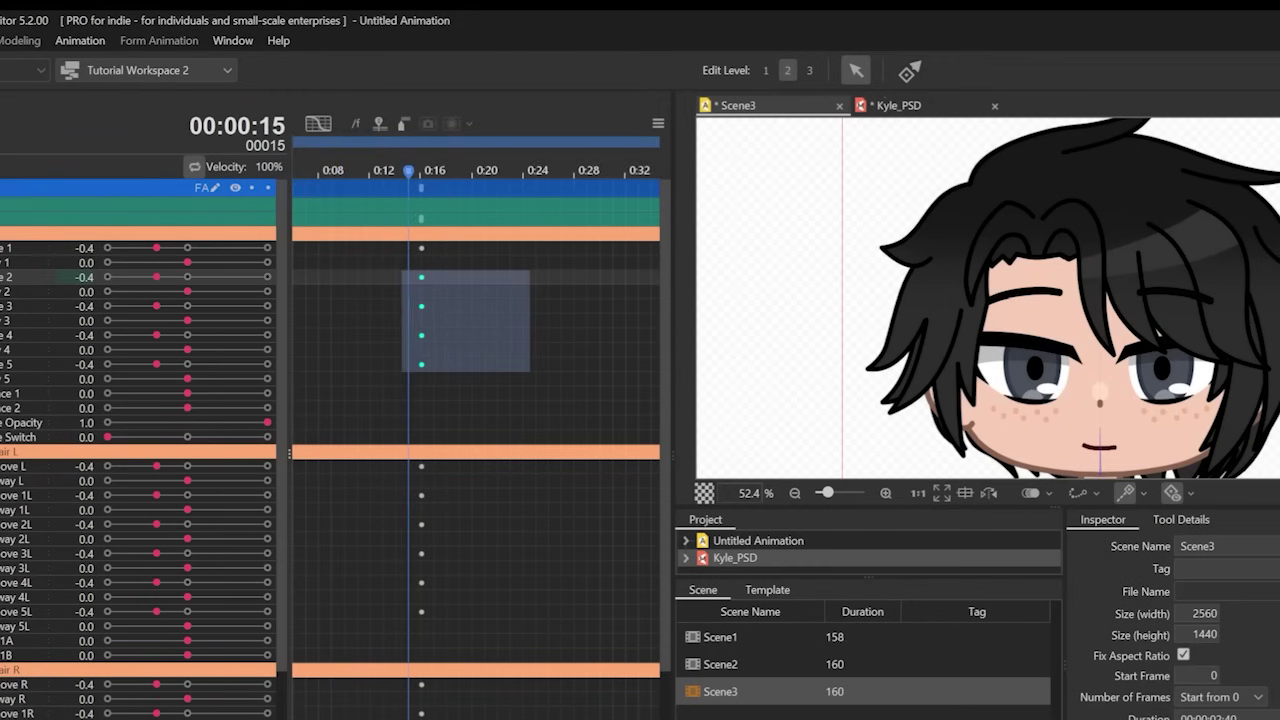
Step: Copy the frame 0 hair keyframes to frame 32 and scrub through the hair movement
scroll(455, 320, left, 2)
drag(550, 277, 571, 275)
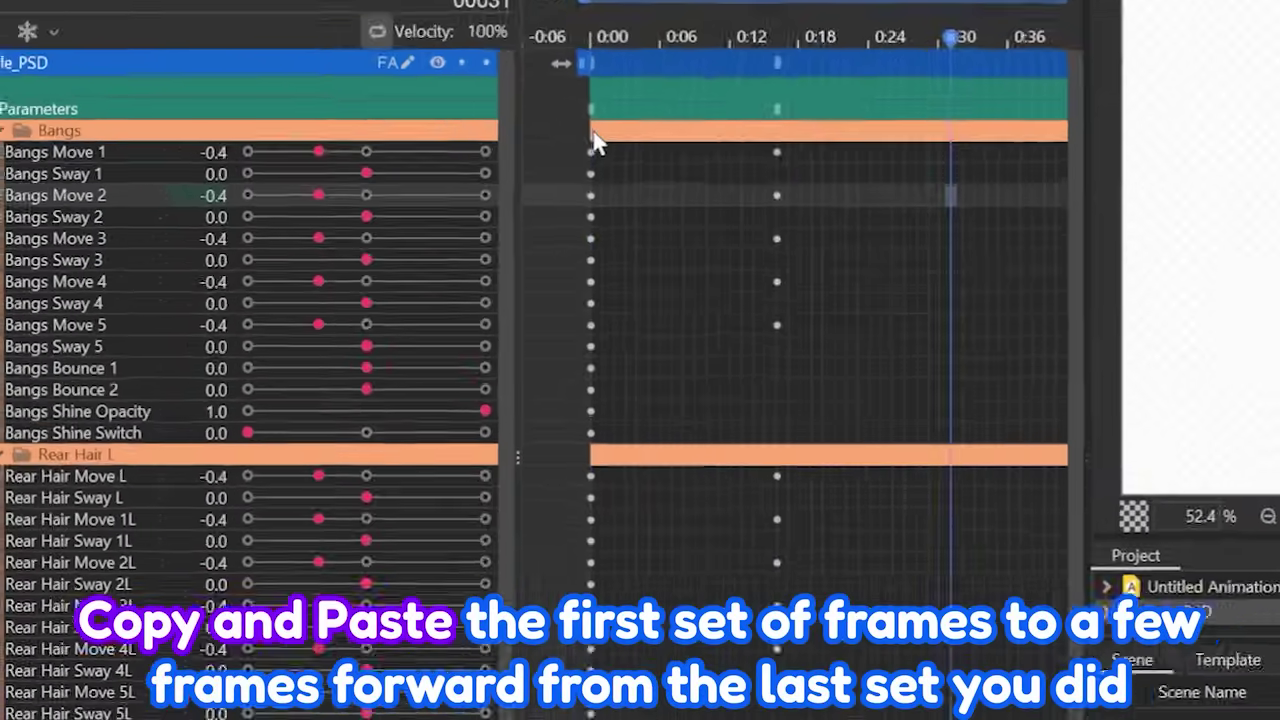
click(339, 236)
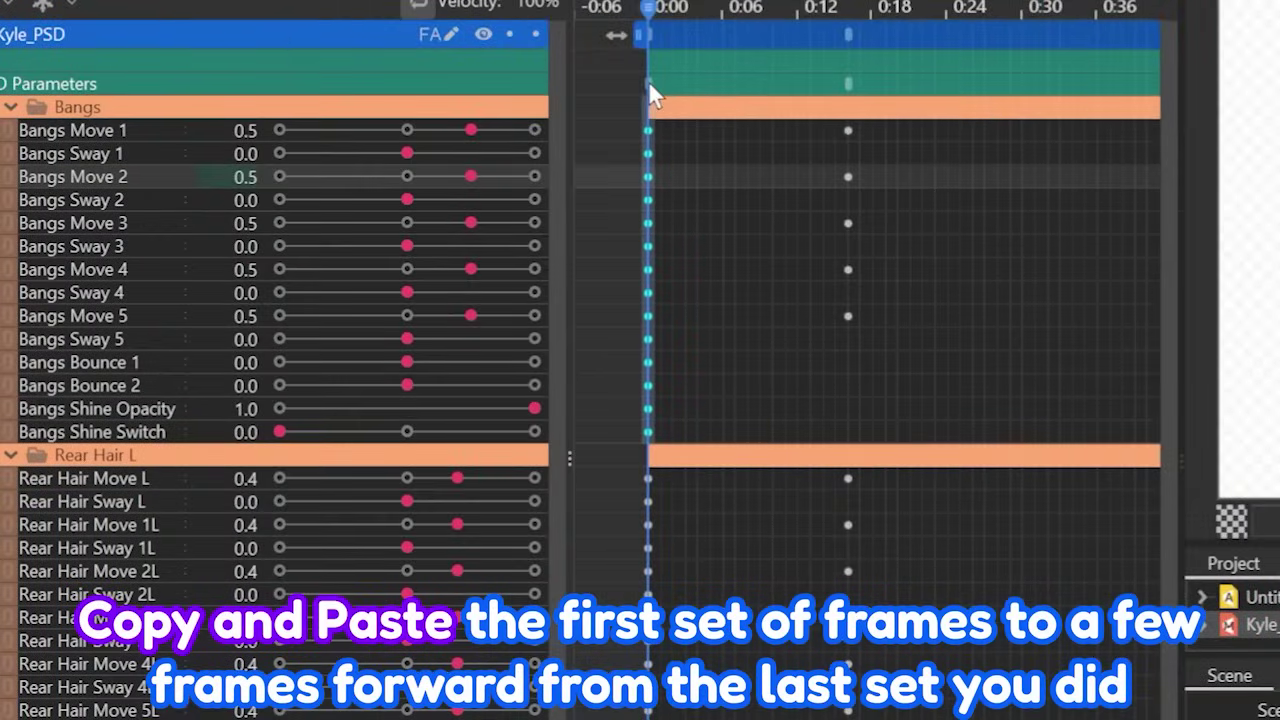
click(1012, 176)
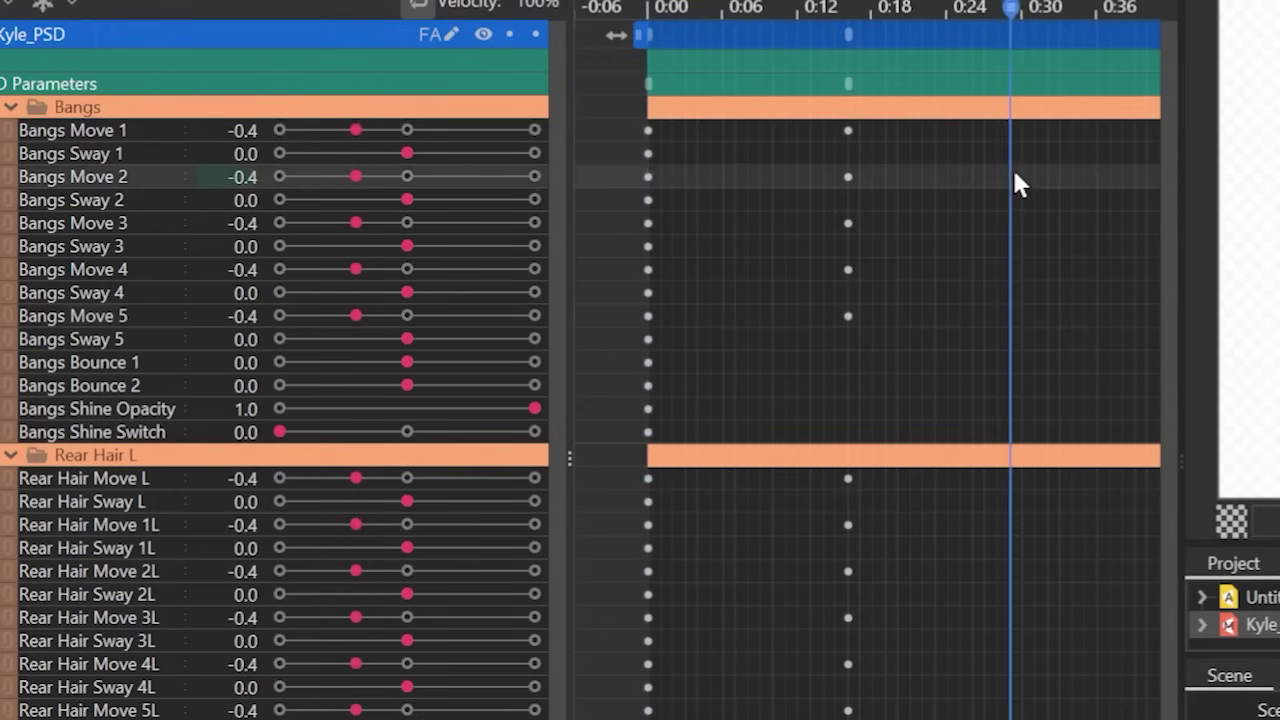
click(1048, 183)
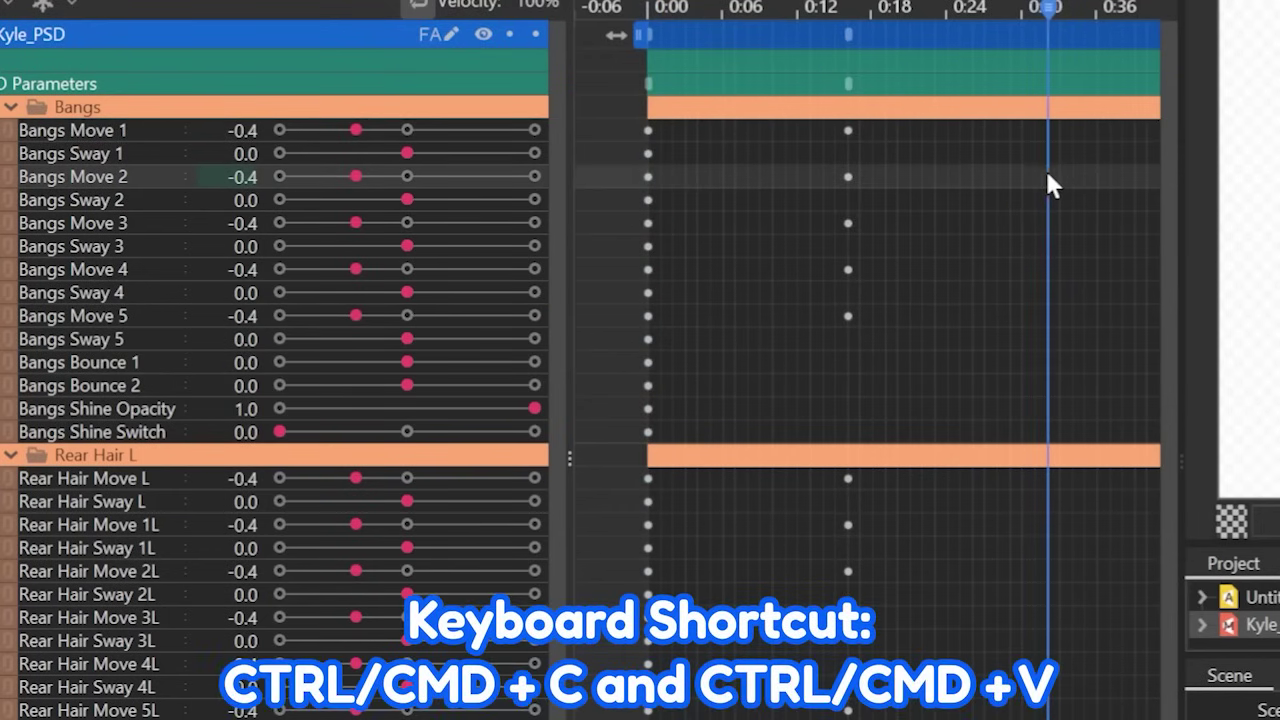
key(ctrl+v)
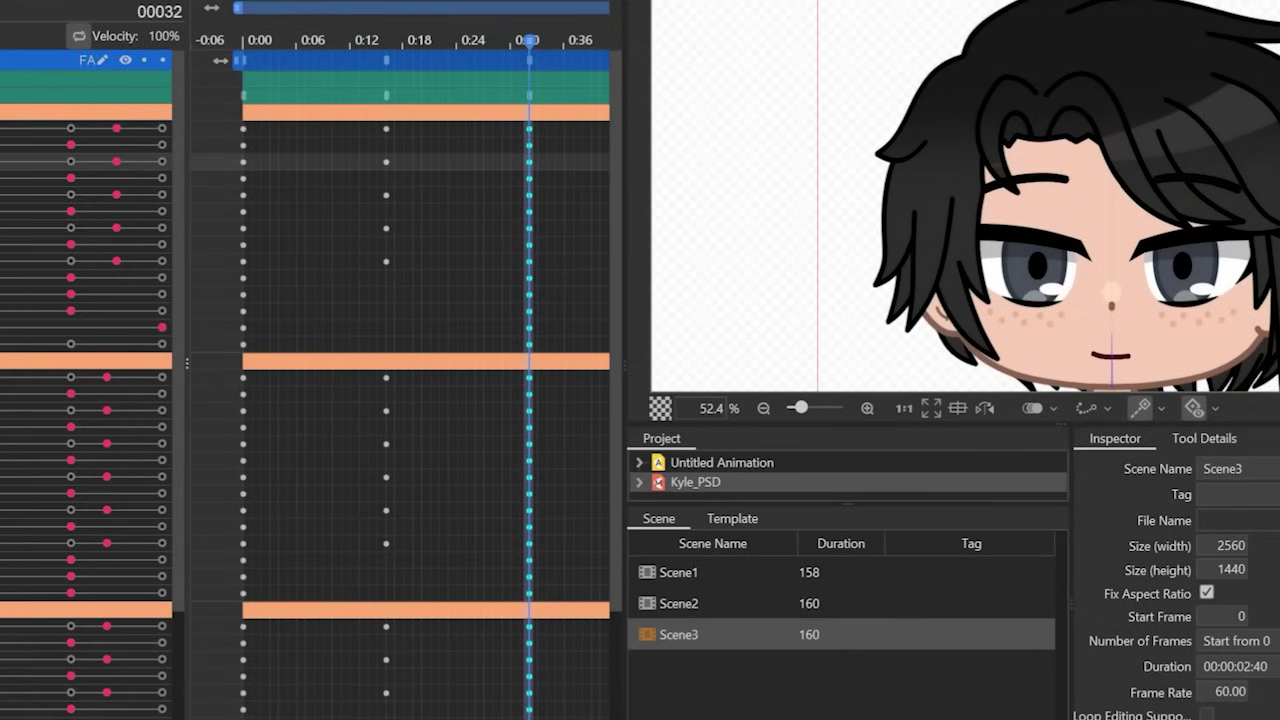
drag(979, 236, 838, 282)
drag(380, 243, 243, 262)
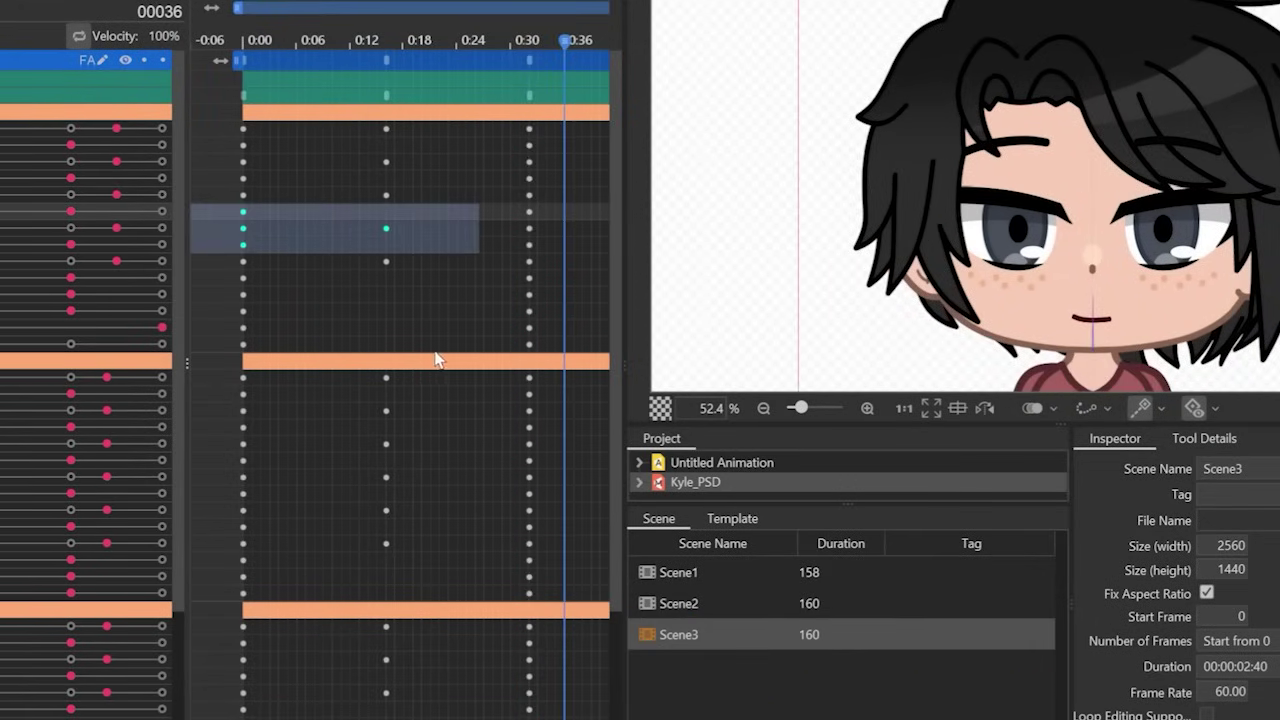
drag(443, 346, 243, 345)
Step: At frame 9, between the move keyframes, set Bangs Sway 1 through 5 and Rear Hair Sway L to 0.4
click(315, 228)
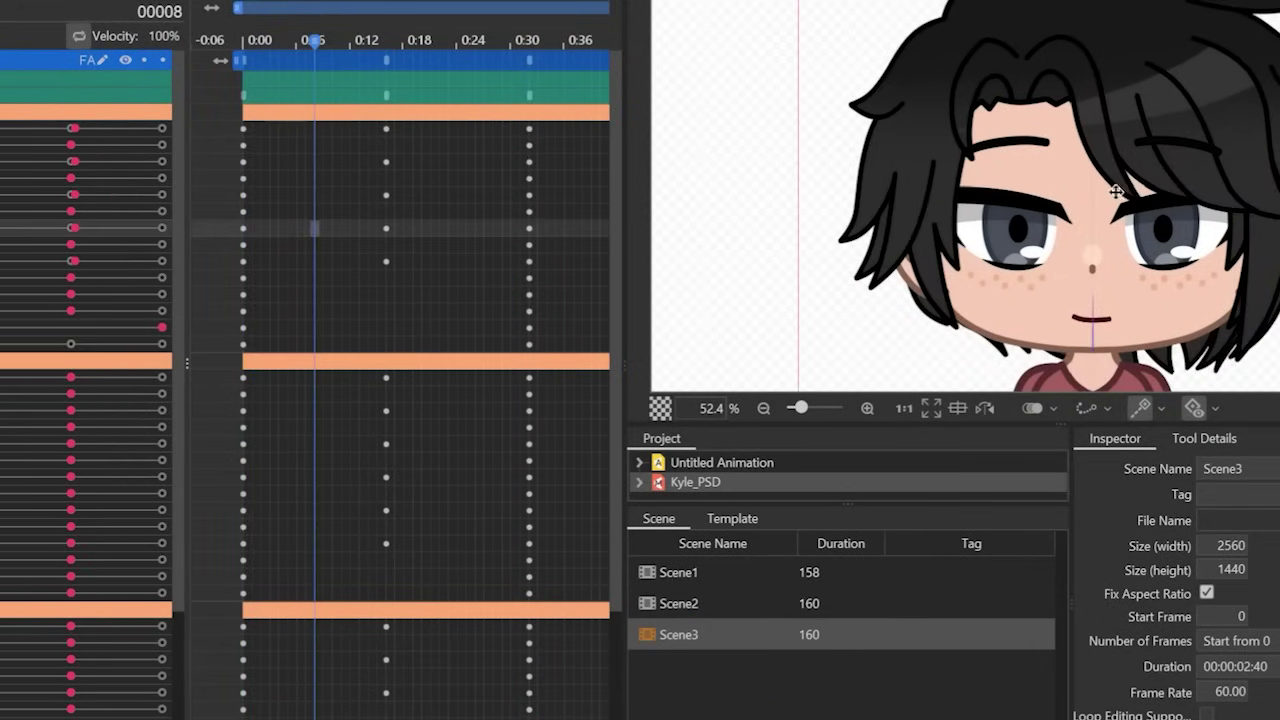
scroll(1095, 162, up, 3)
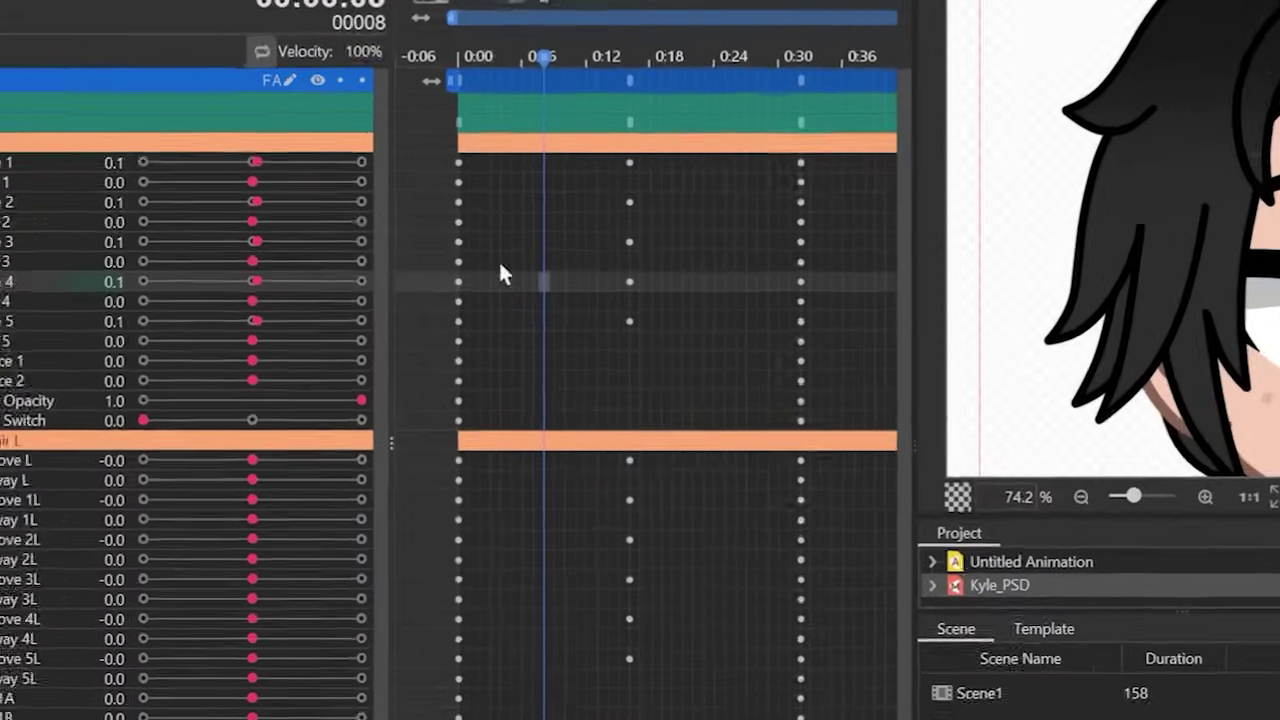
mouse_move(297, 195)
mouse_down()
mouse_move(243, 194)
mouse_move(321, 194)
mouse_up()
drag(481, 228, 531, 228)
drag(479, 276, 531, 276)
drag(480, 324, 531, 324)
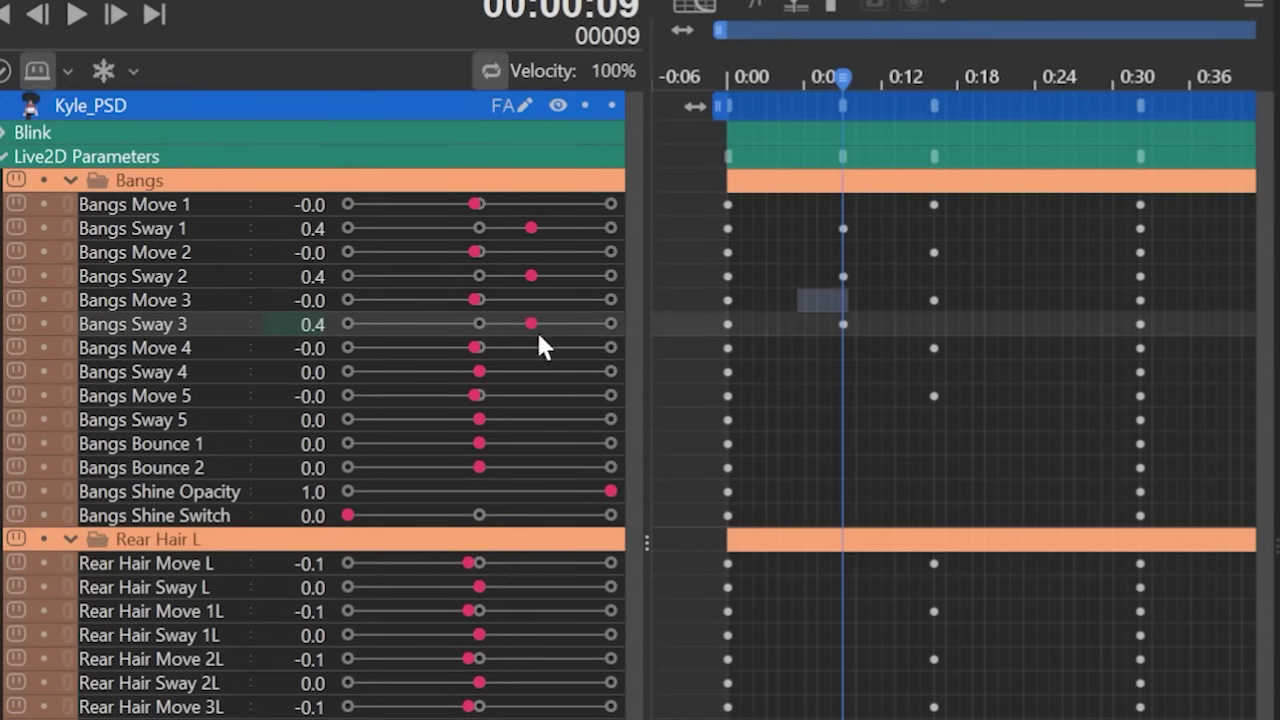
drag(480, 372, 531, 372)
drag(480, 420, 531, 420)
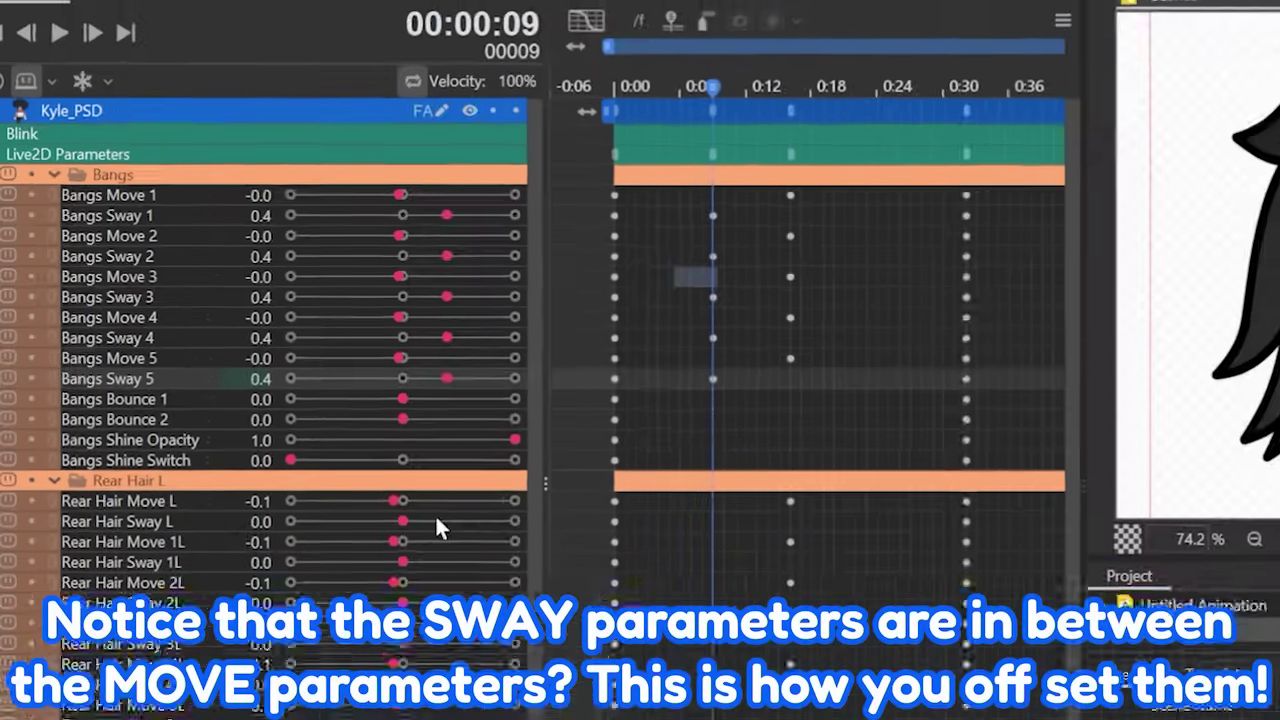
drag(402, 521, 446, 521)
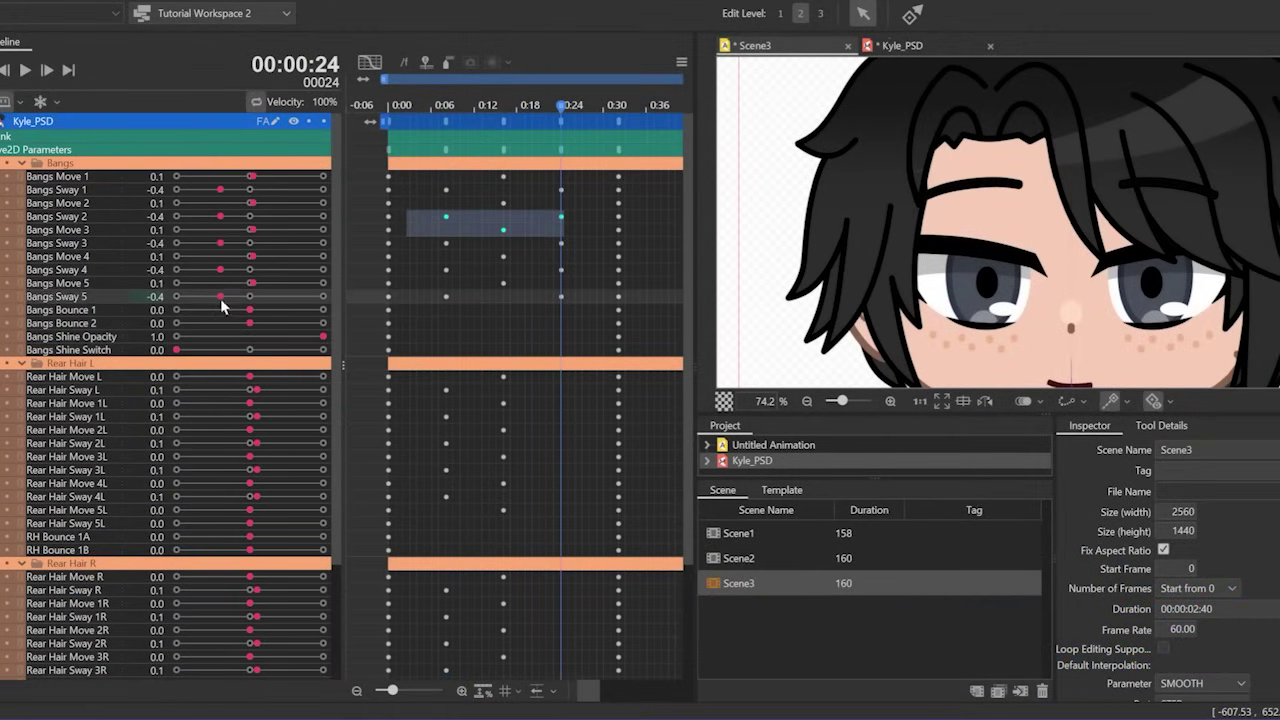
Step: Push the bangs and rear hair sway parameters further negative at their frame 24 keyframes
scroll(222, 420, down, 4)
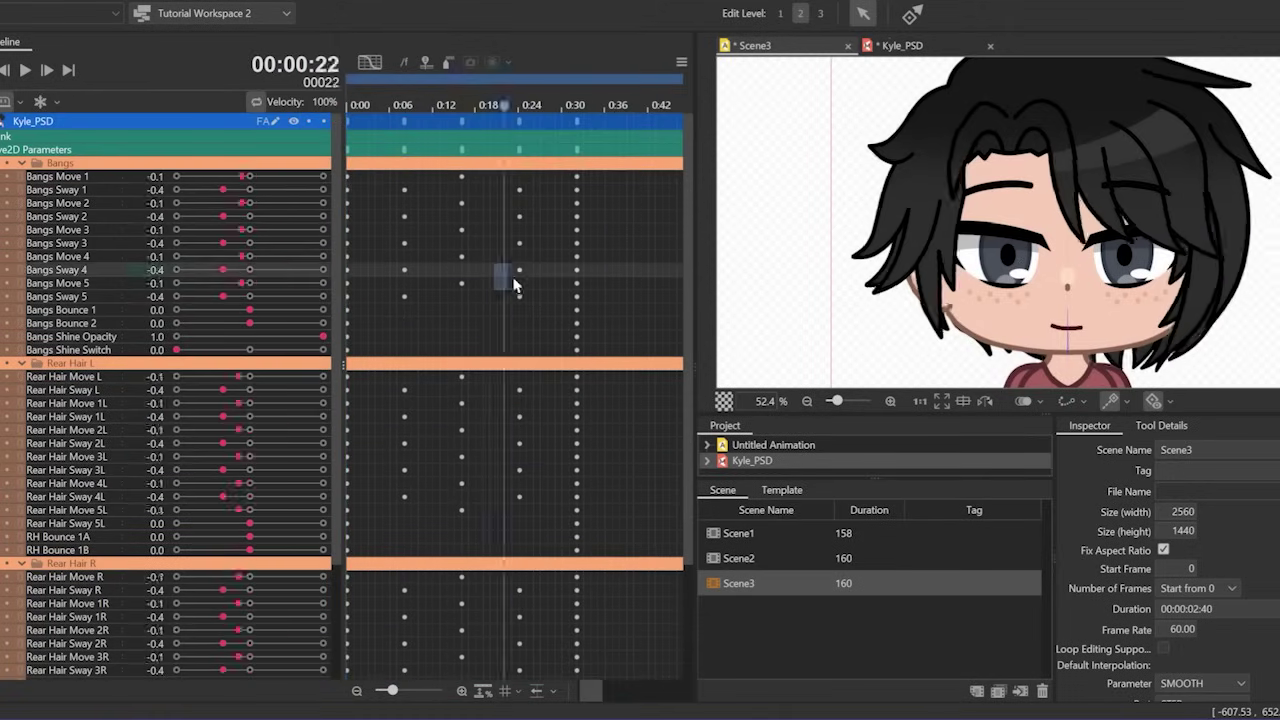
drag(514, 284, 522, 289)
drag(220, 190, 198, 190)
drag(220, 217, 198, 217)
drag(220, 243, 198, 245)
drag(220, 443, 198, 443)
drag(220, 470, 198, 470)
drag(220, 497, 198, 497)
Step: Spread the hair keyframes further apart, ending at about frame 86, to slow the sway, and play it back
scroll(208, 476, down, 2)
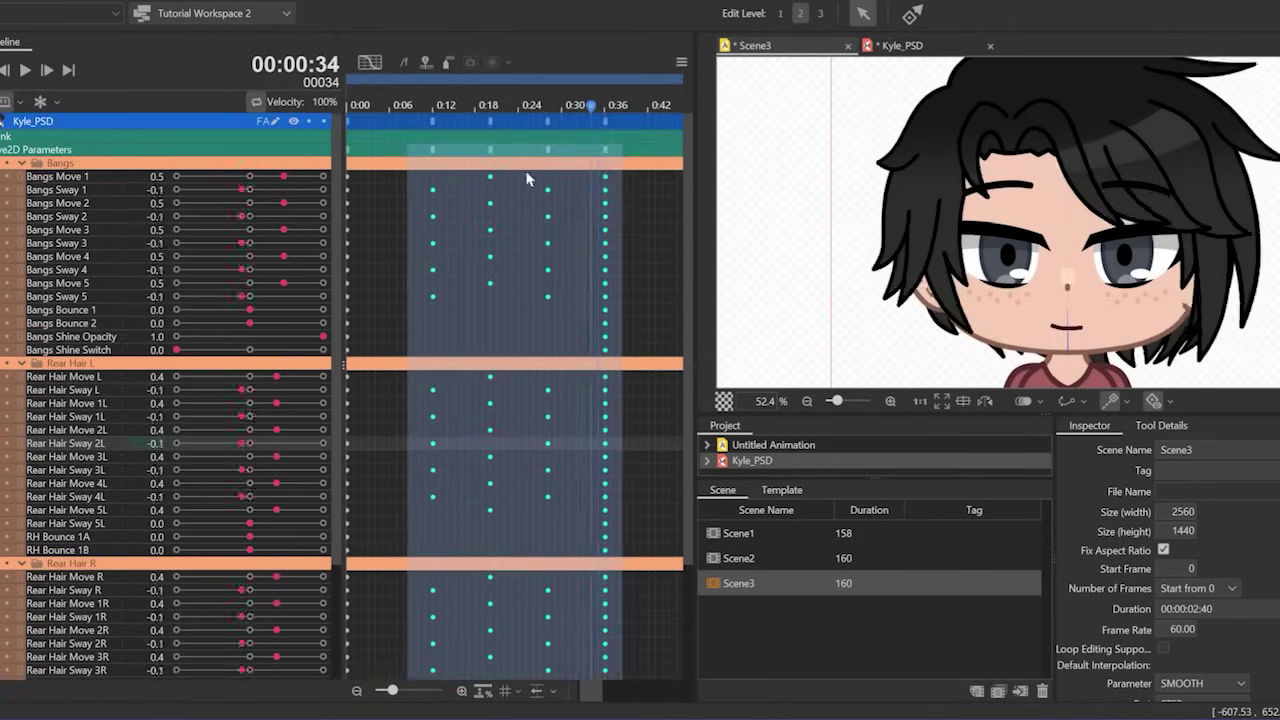
drag(529, 172, 624, 163)
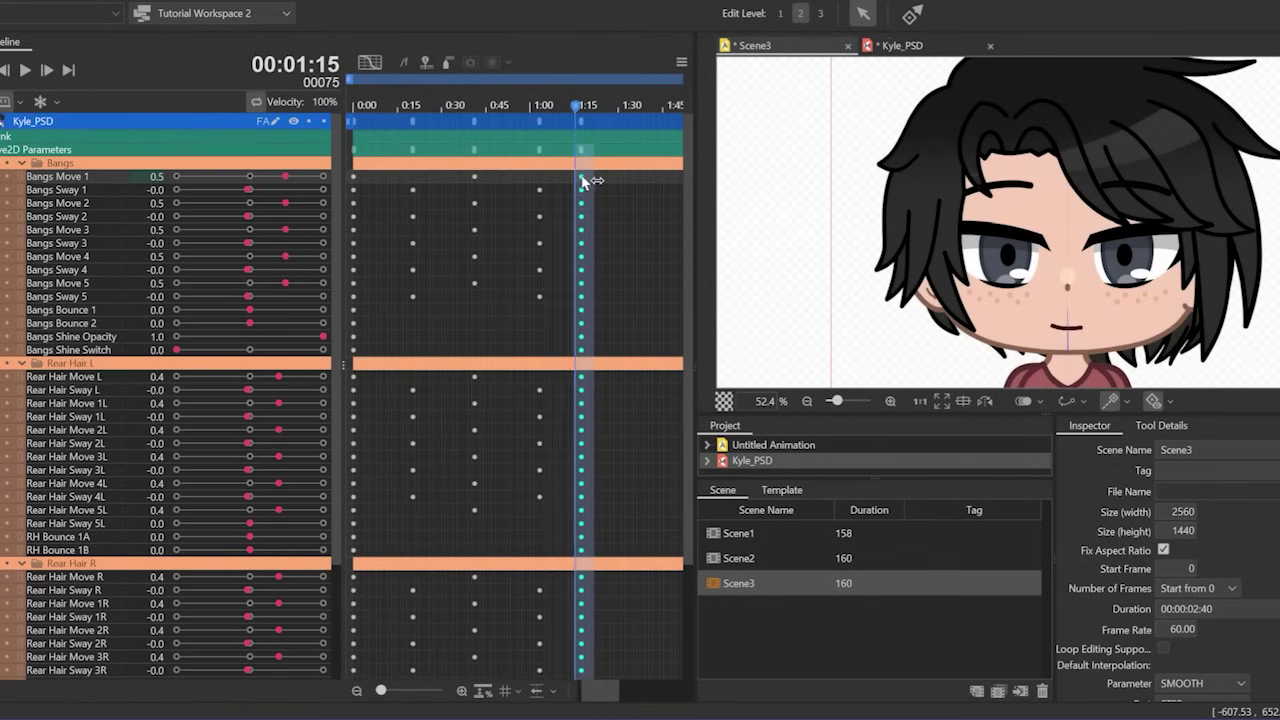
key(space)
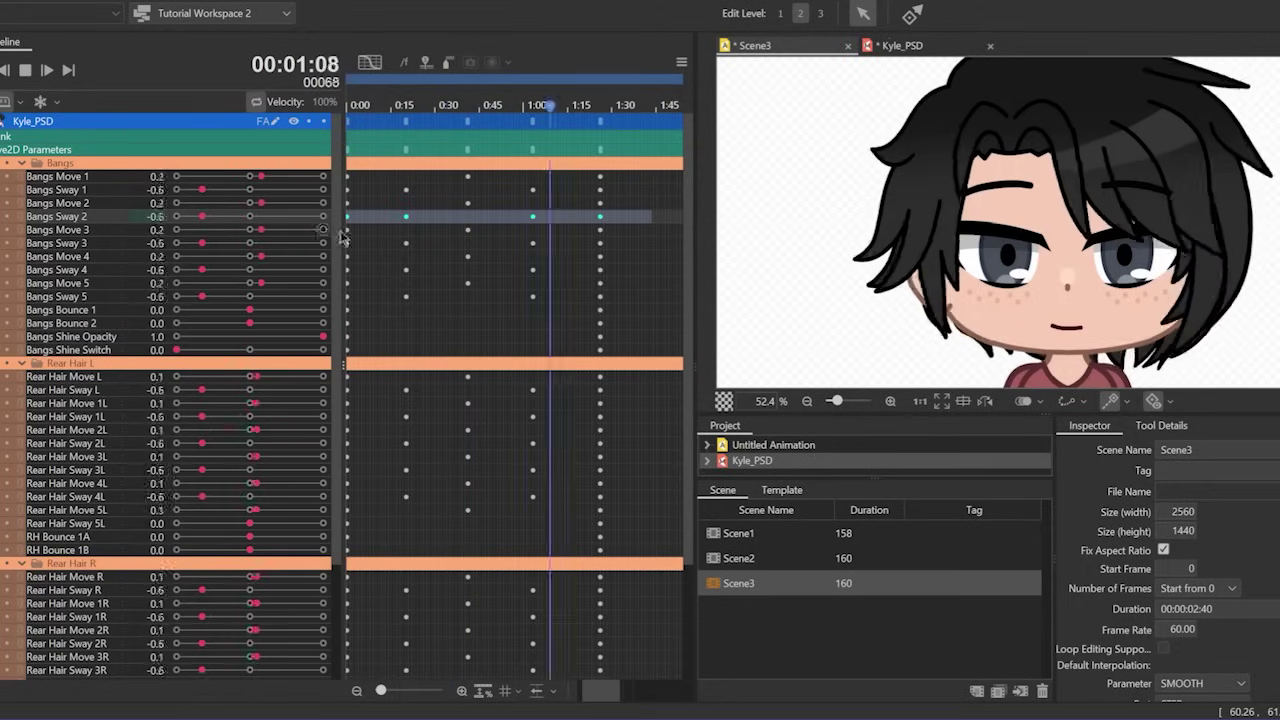
key(space)
Step: Save all bangs and rear hair keyframes from frame 0 to 86 as a motion template named Tutorial_Hair
drag(602, 155, 318, 172)
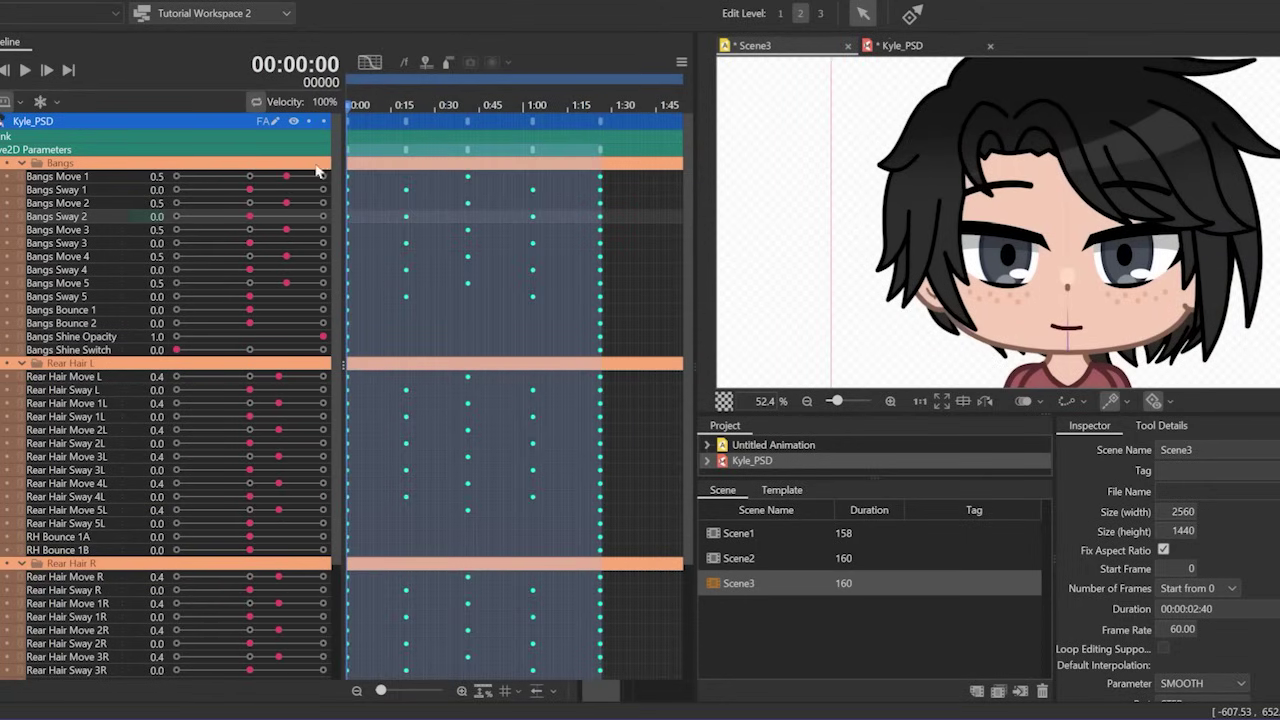
click(597, 690)
click(371, 373)
drag(390, 155, 636, 211)
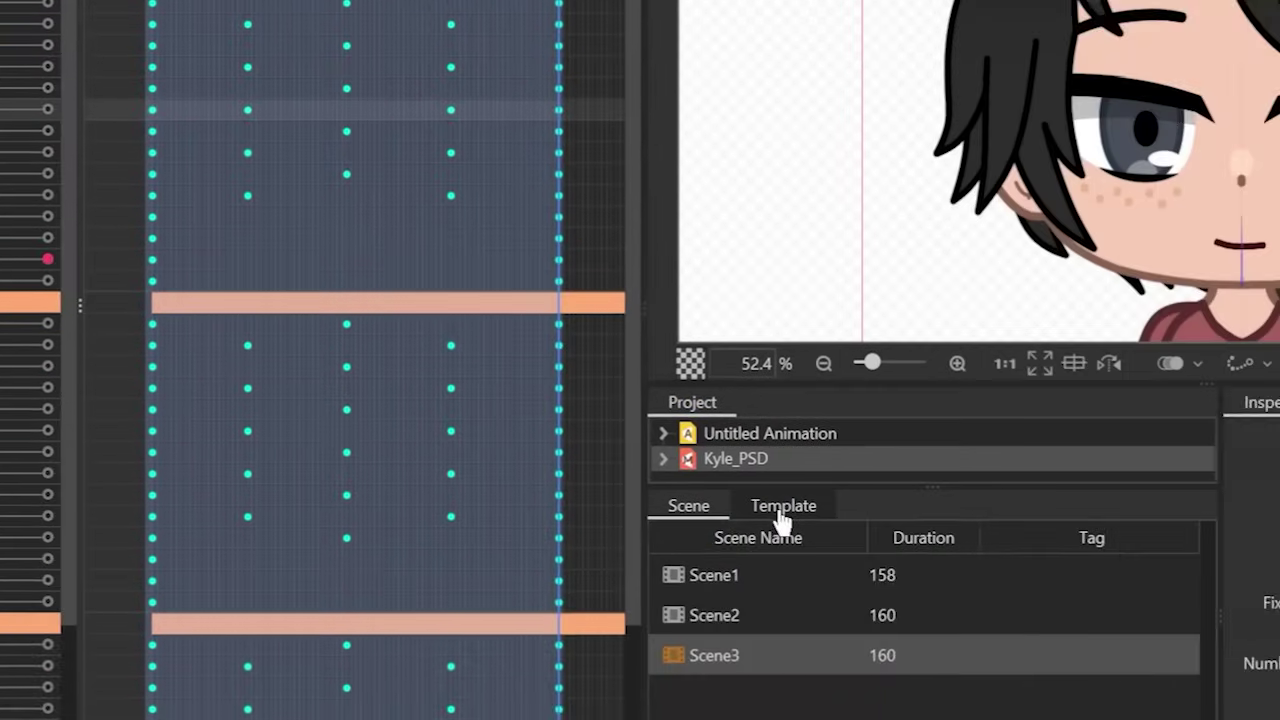
click(1096, 656)
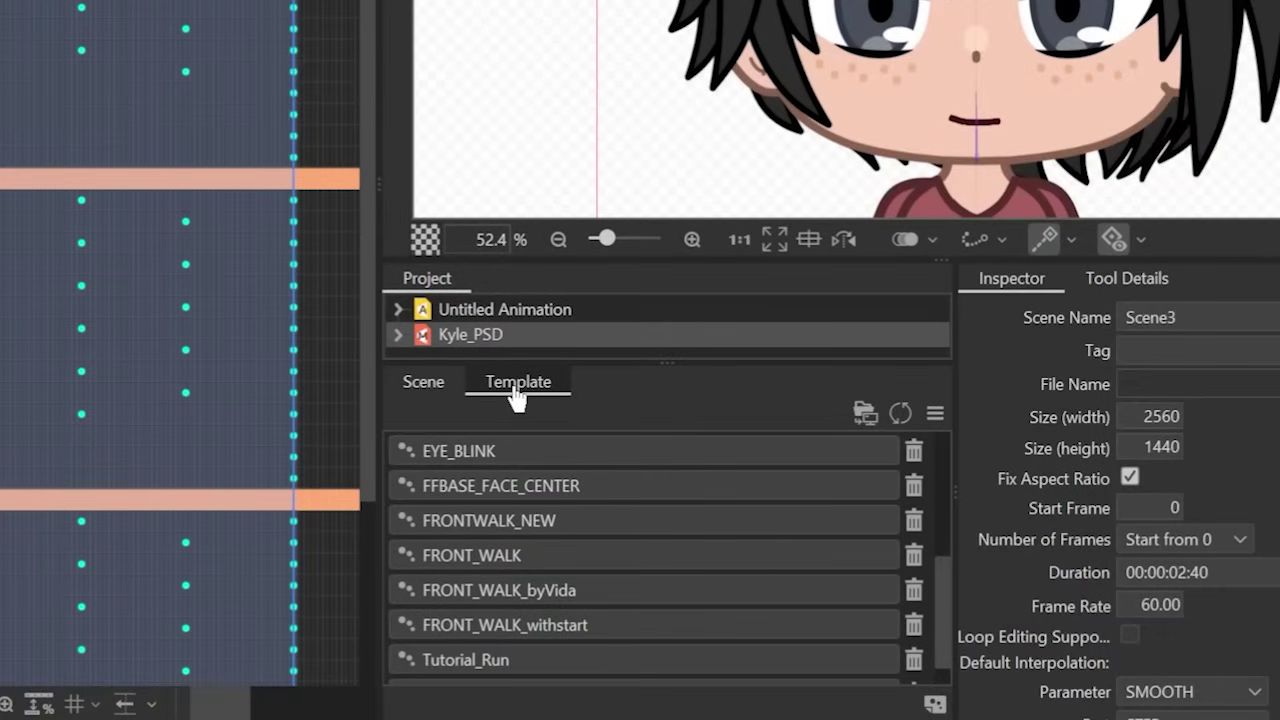
click(935, 705)
text(Tutorial_Hair)
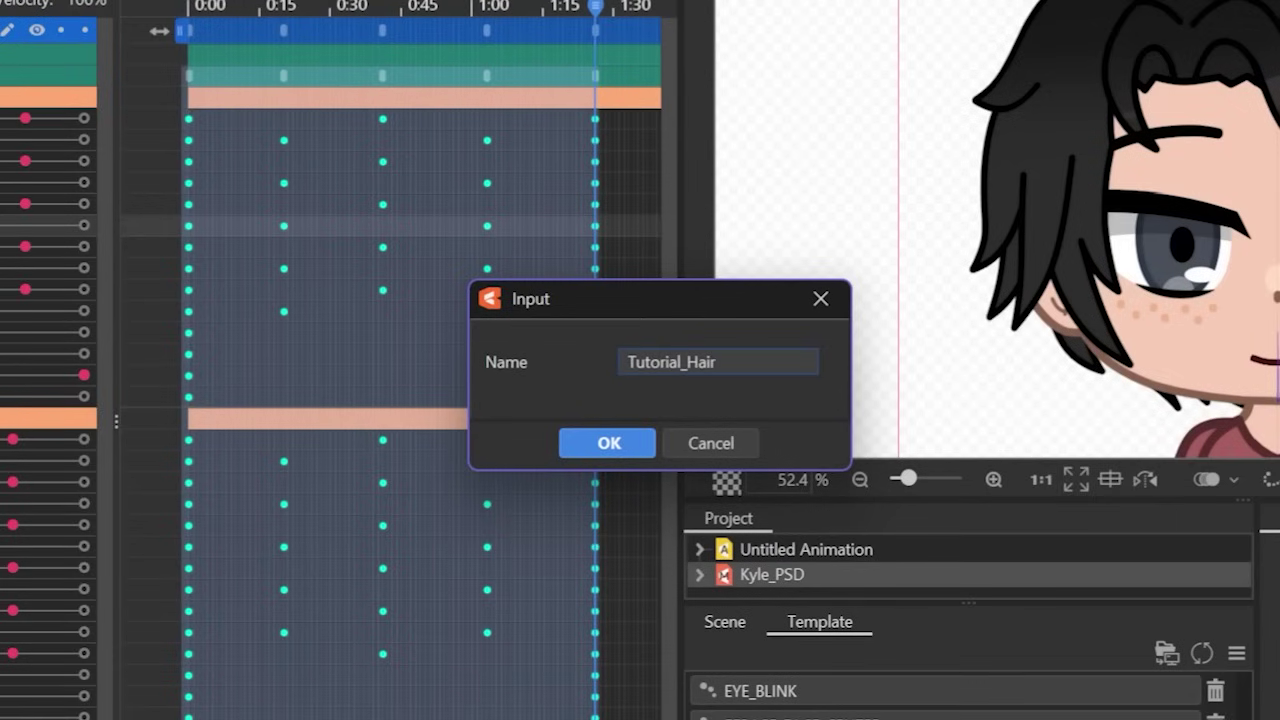
click(609, 444)
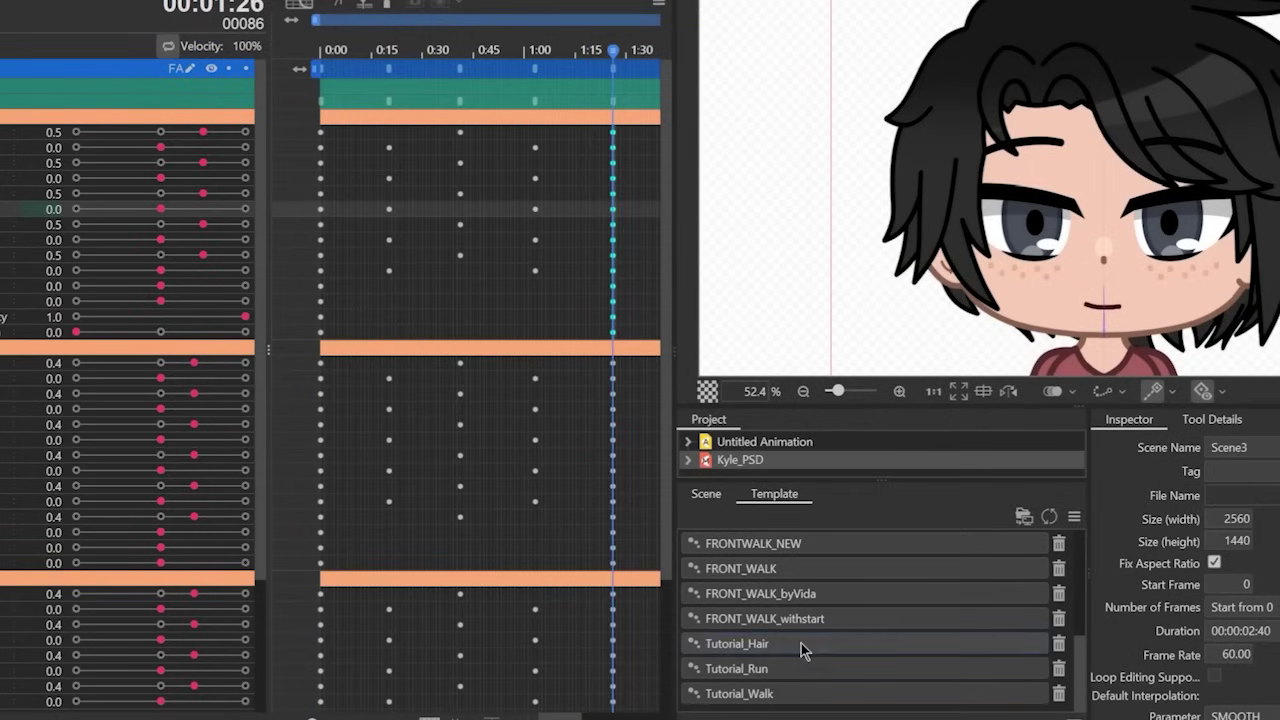
Step: Repeat the Tutorial_Hair motion from frame 86 and play back the looping hair sway with more of the character in view
drag(543, 331, 505, 318)
mouse_move(498, 20)
mouse_down()
mouse_move(515, 20)
mouse_move(494, 24)
mouse_up()
key(space)
scroll(1153, 174, down, 2)
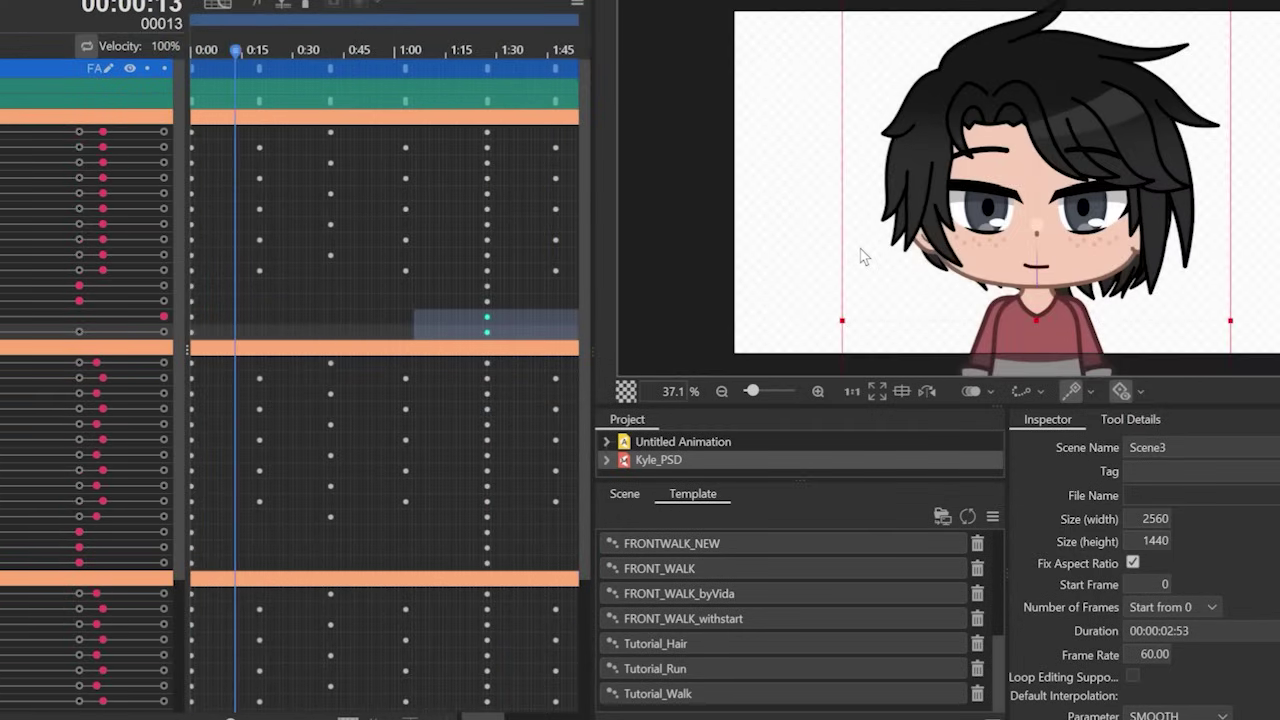
drag(353, 240, 278, 293)
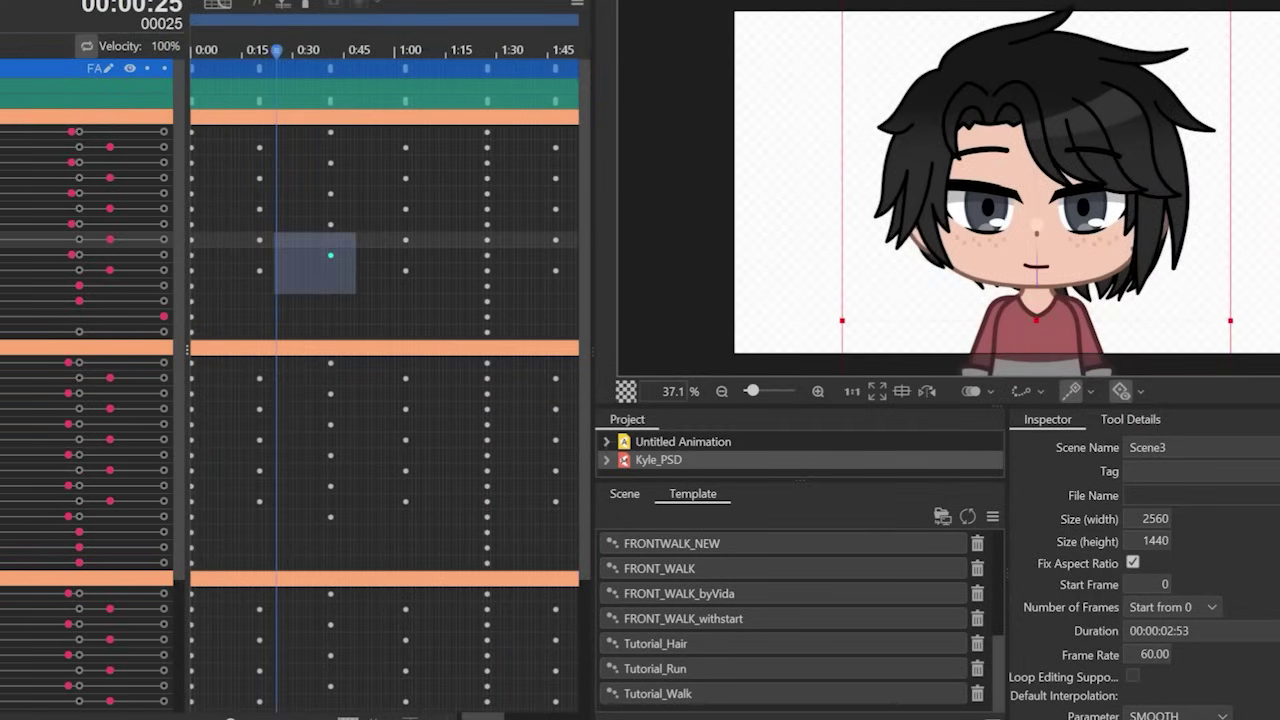